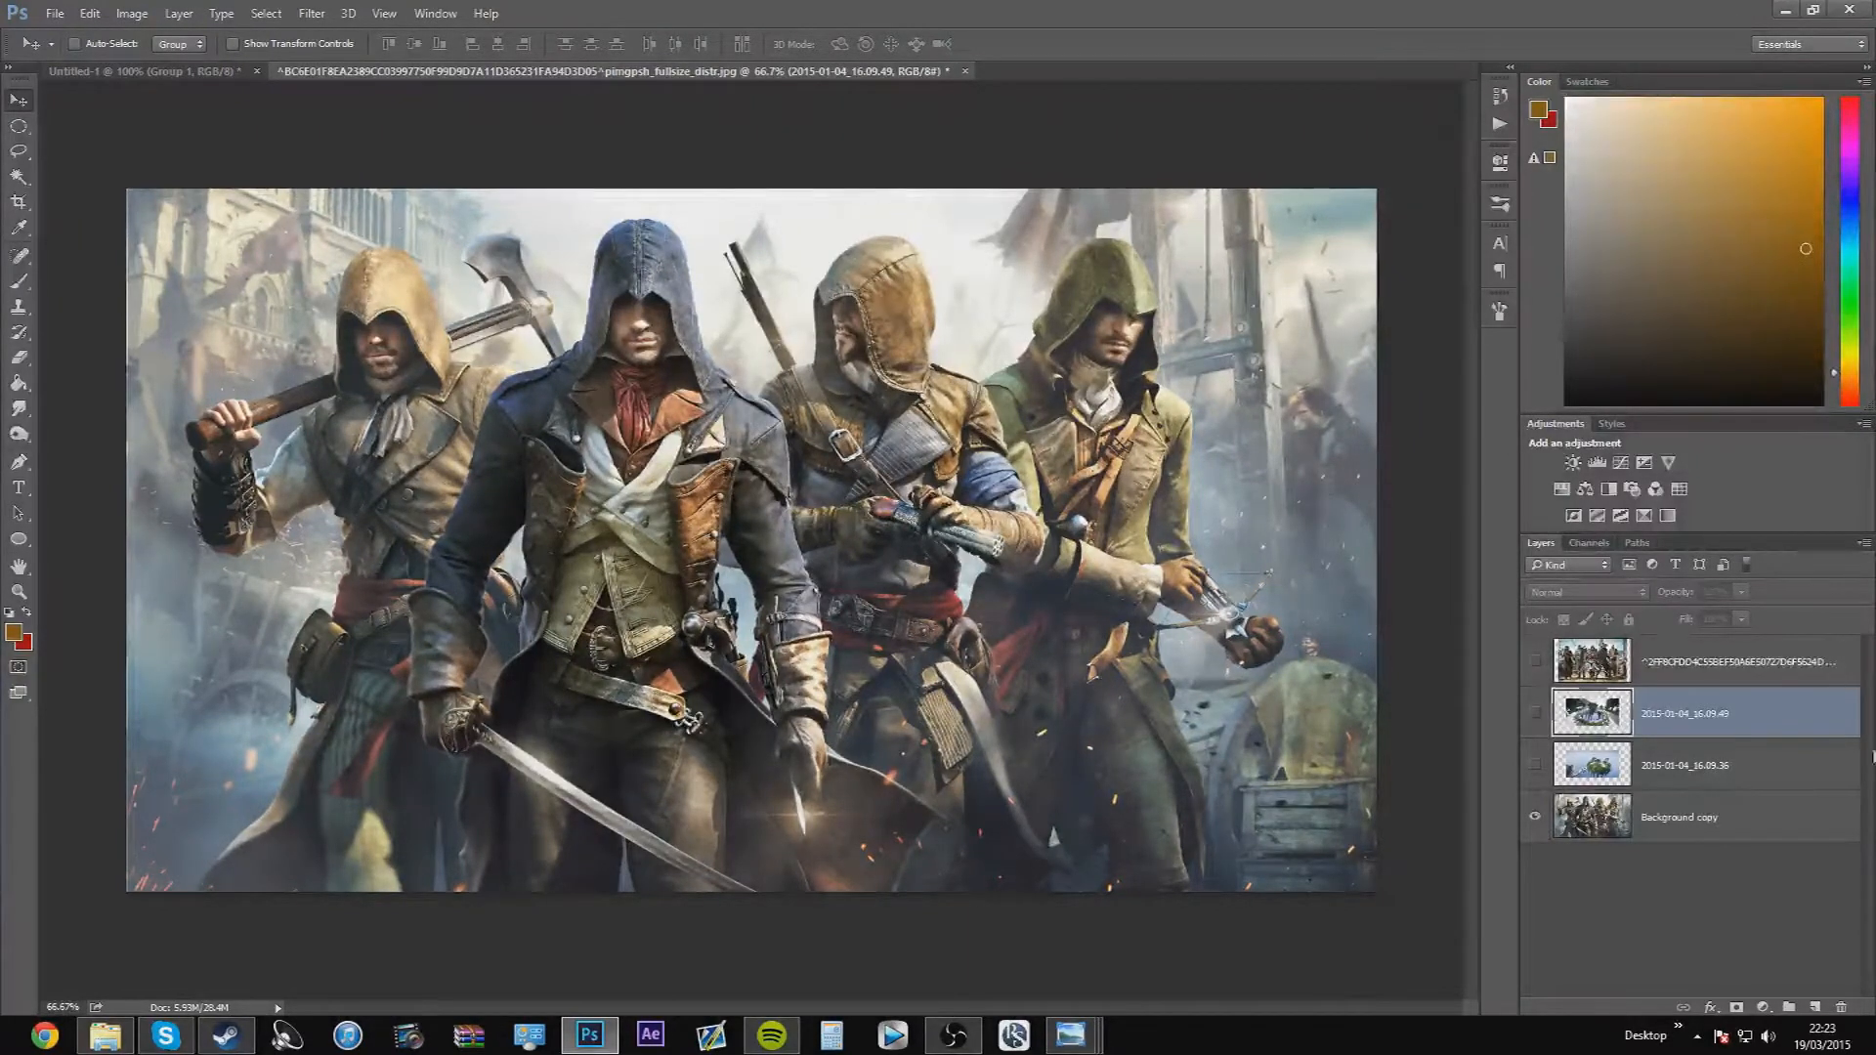
Duplicate the Background copy layer and apply a Gaussian Blur with a 3.8-pixel radius to the duplicate
left_click(1787, 815)
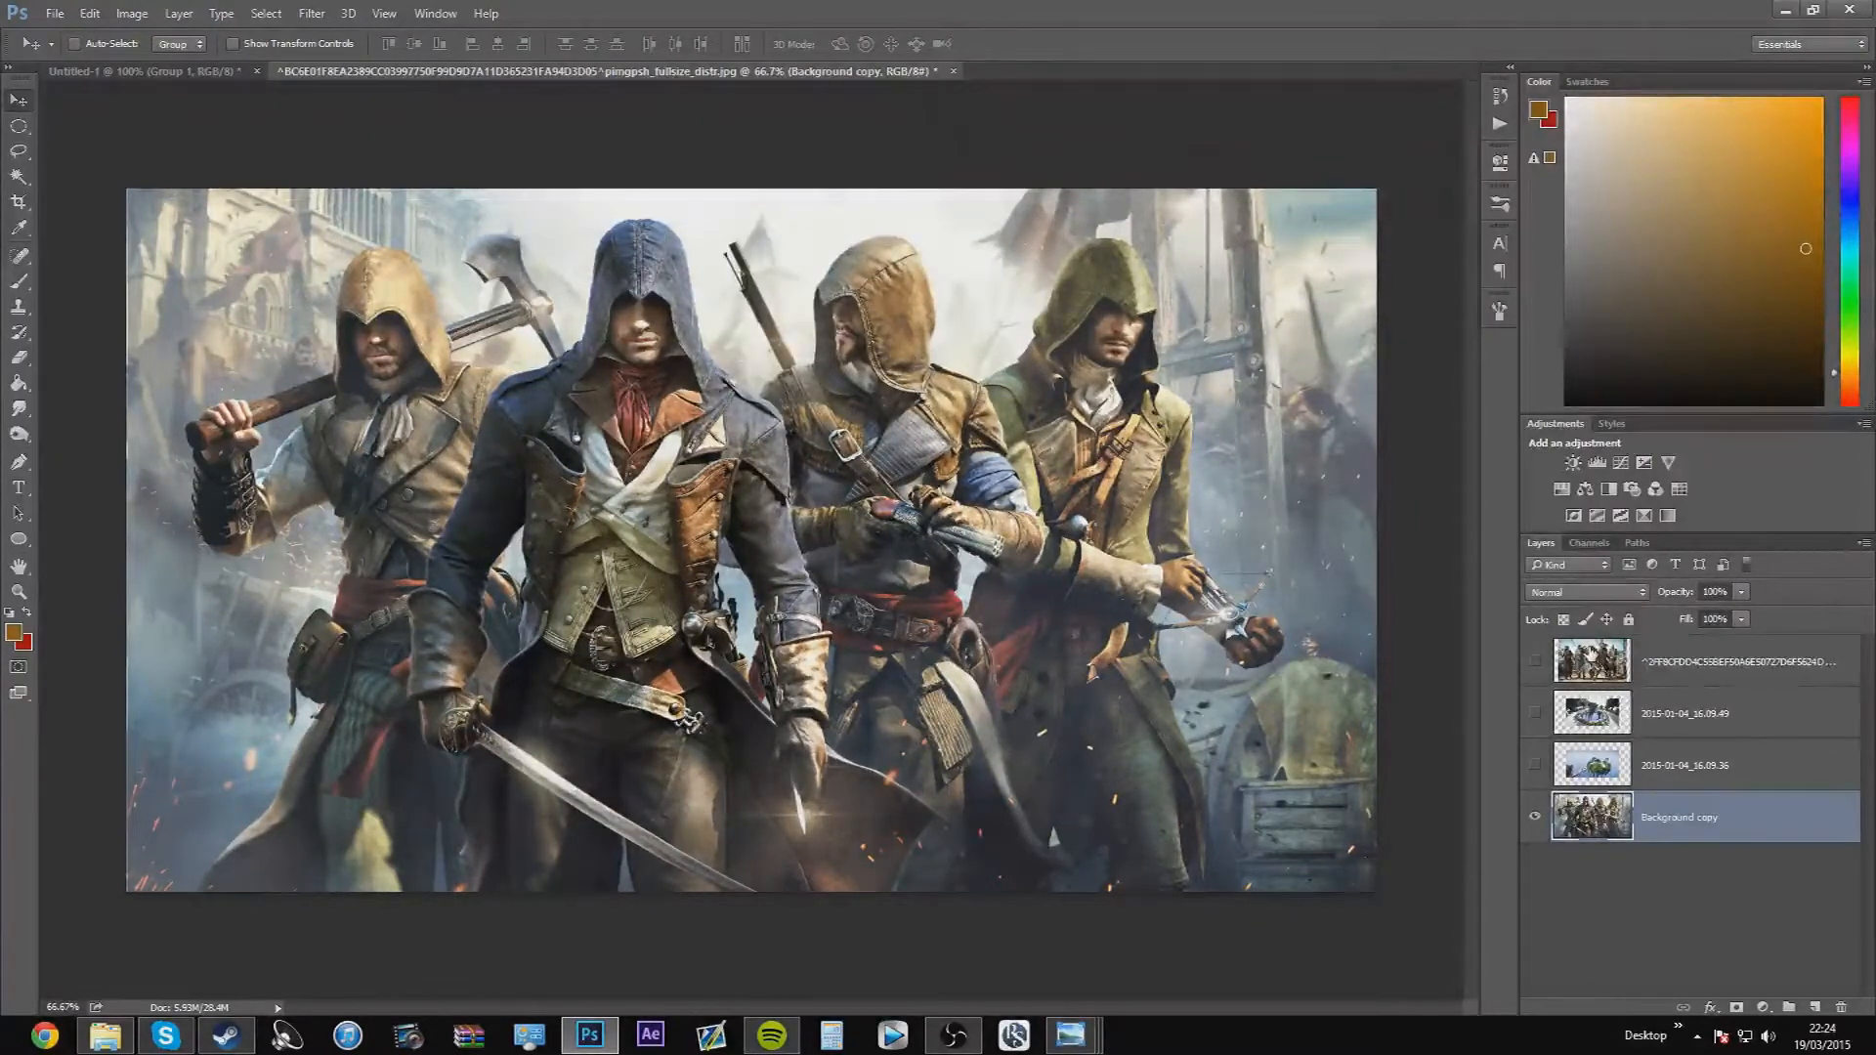
key("ctrl+j")
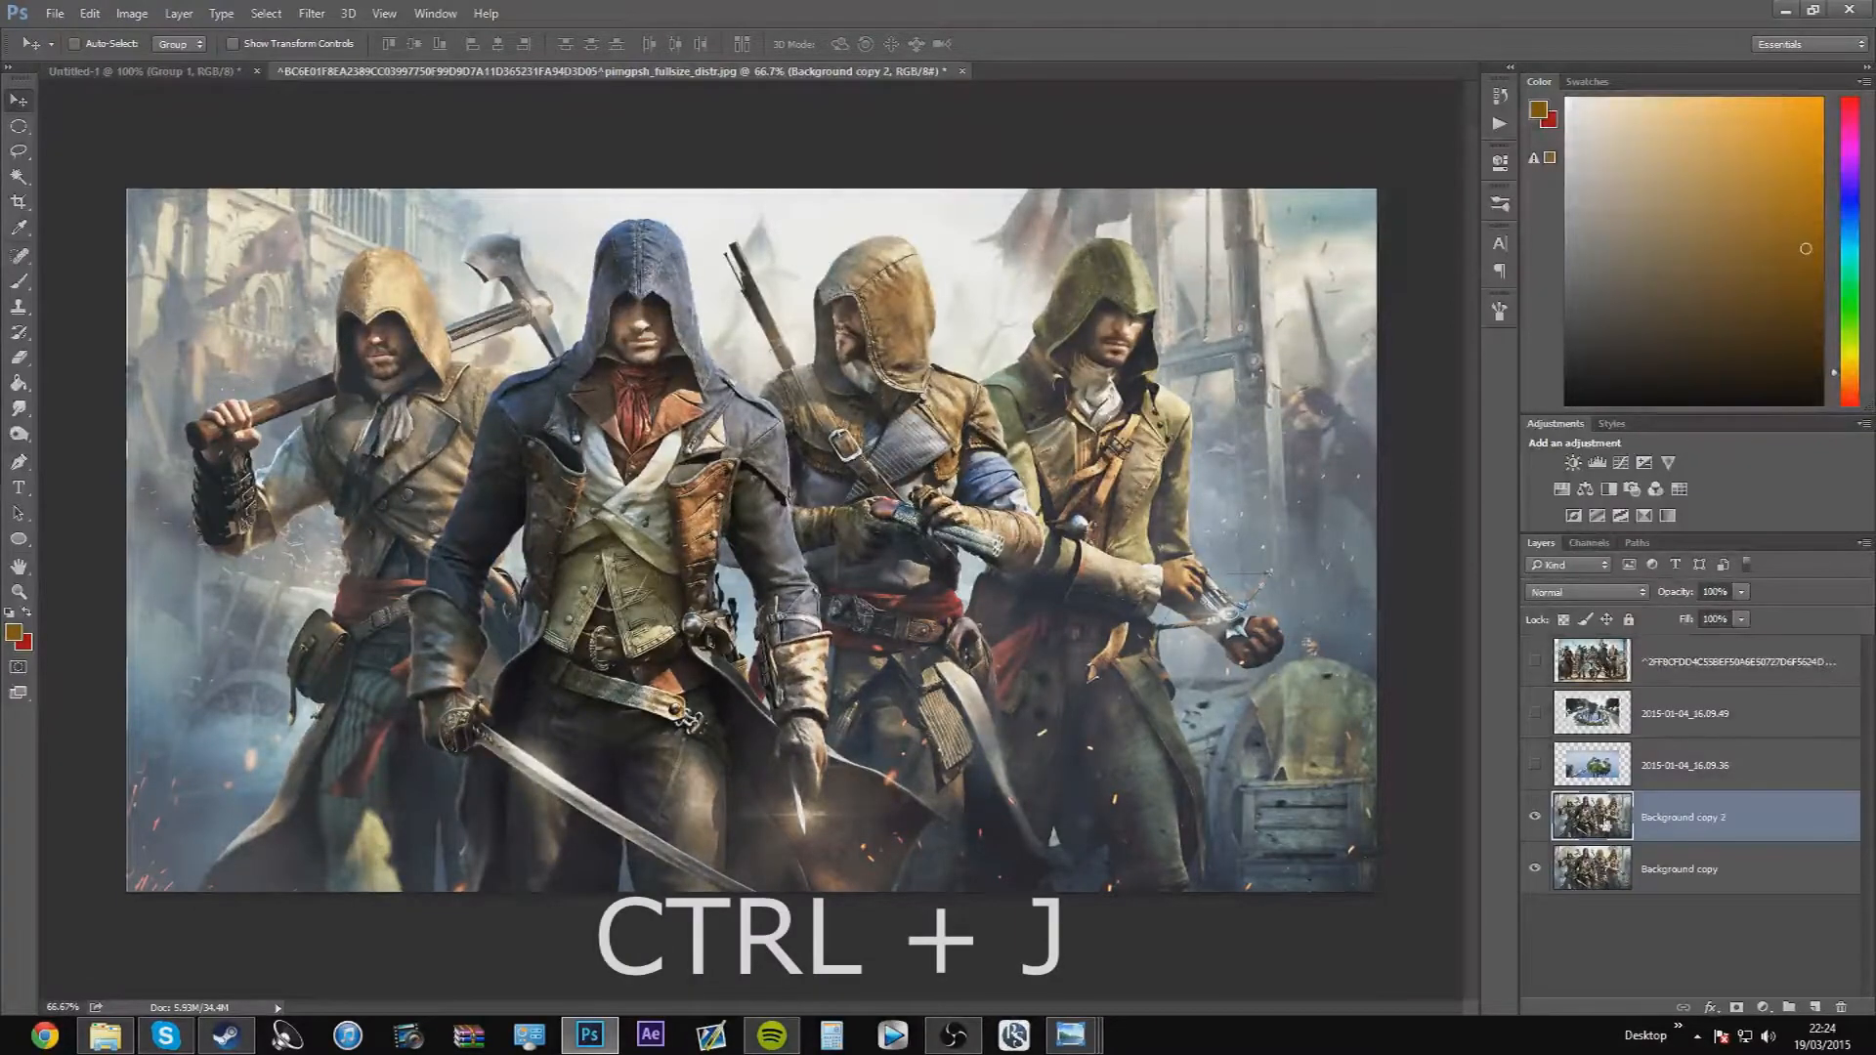
left_click(312, 12)
mouse_move(368, 219)
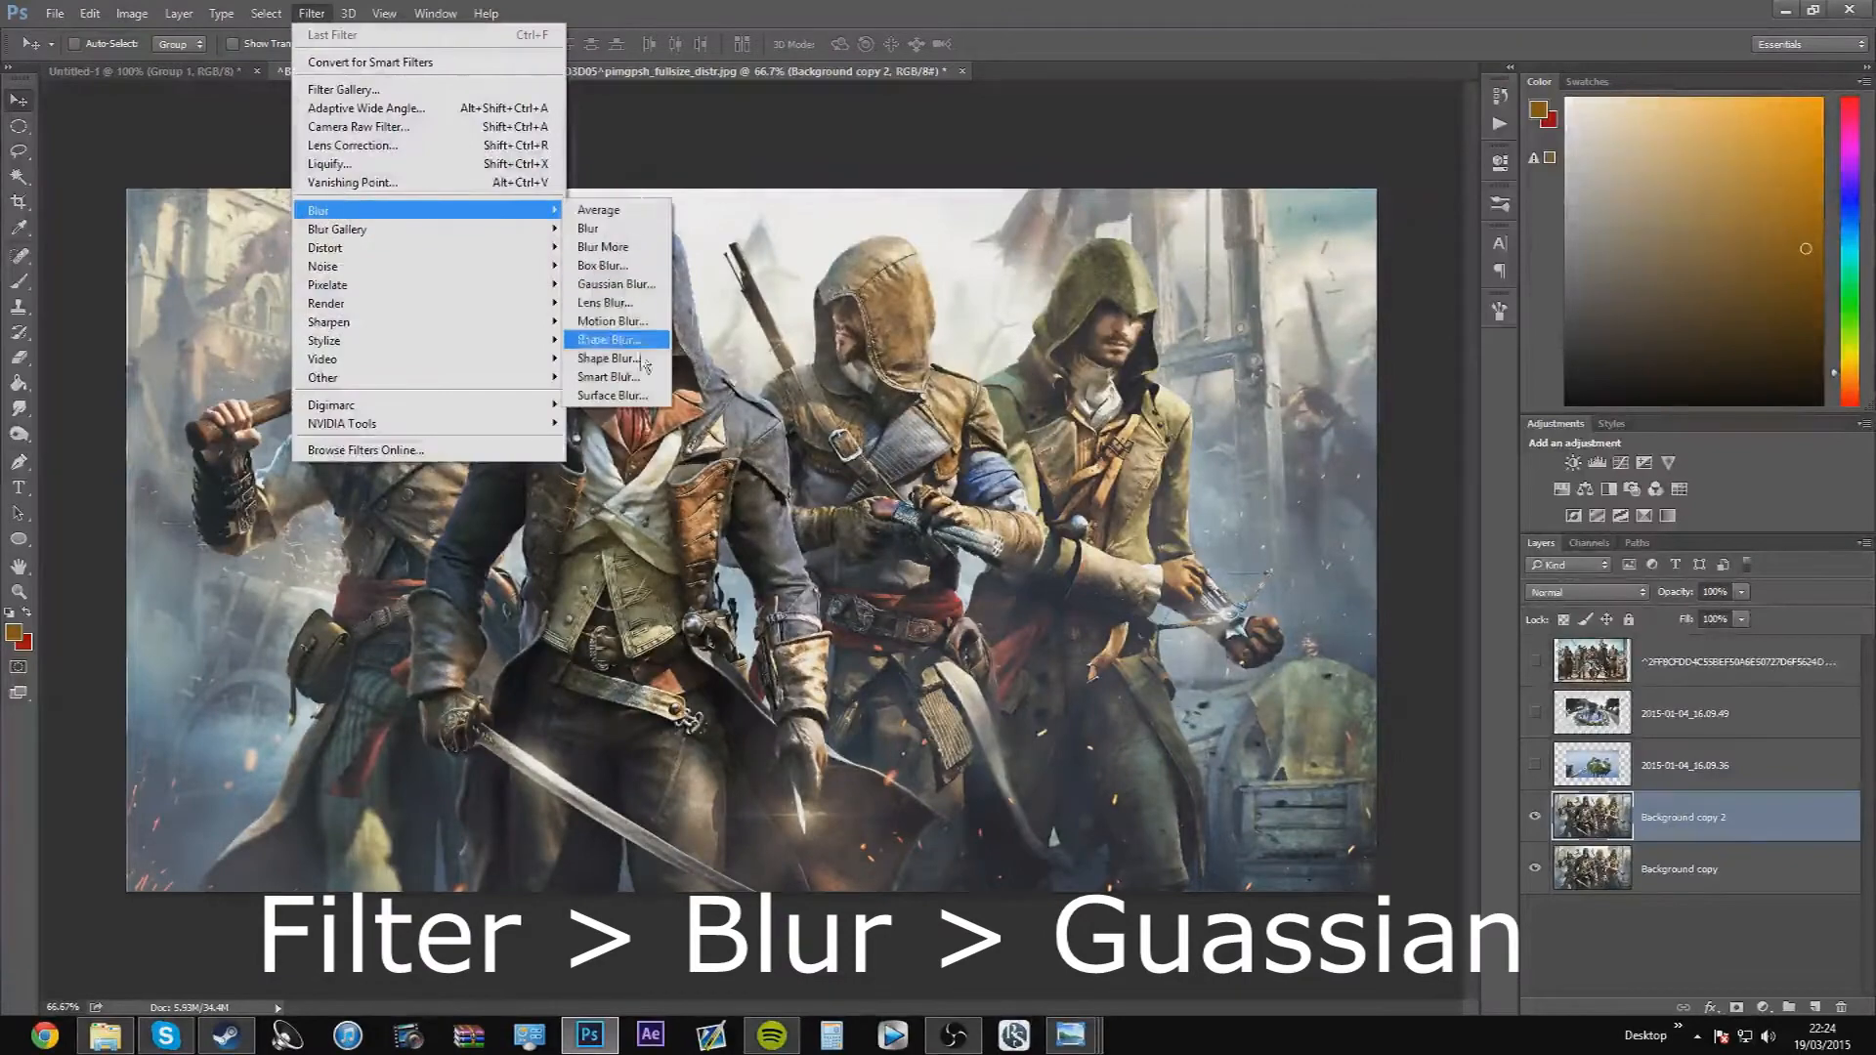
left_click(606, 284)
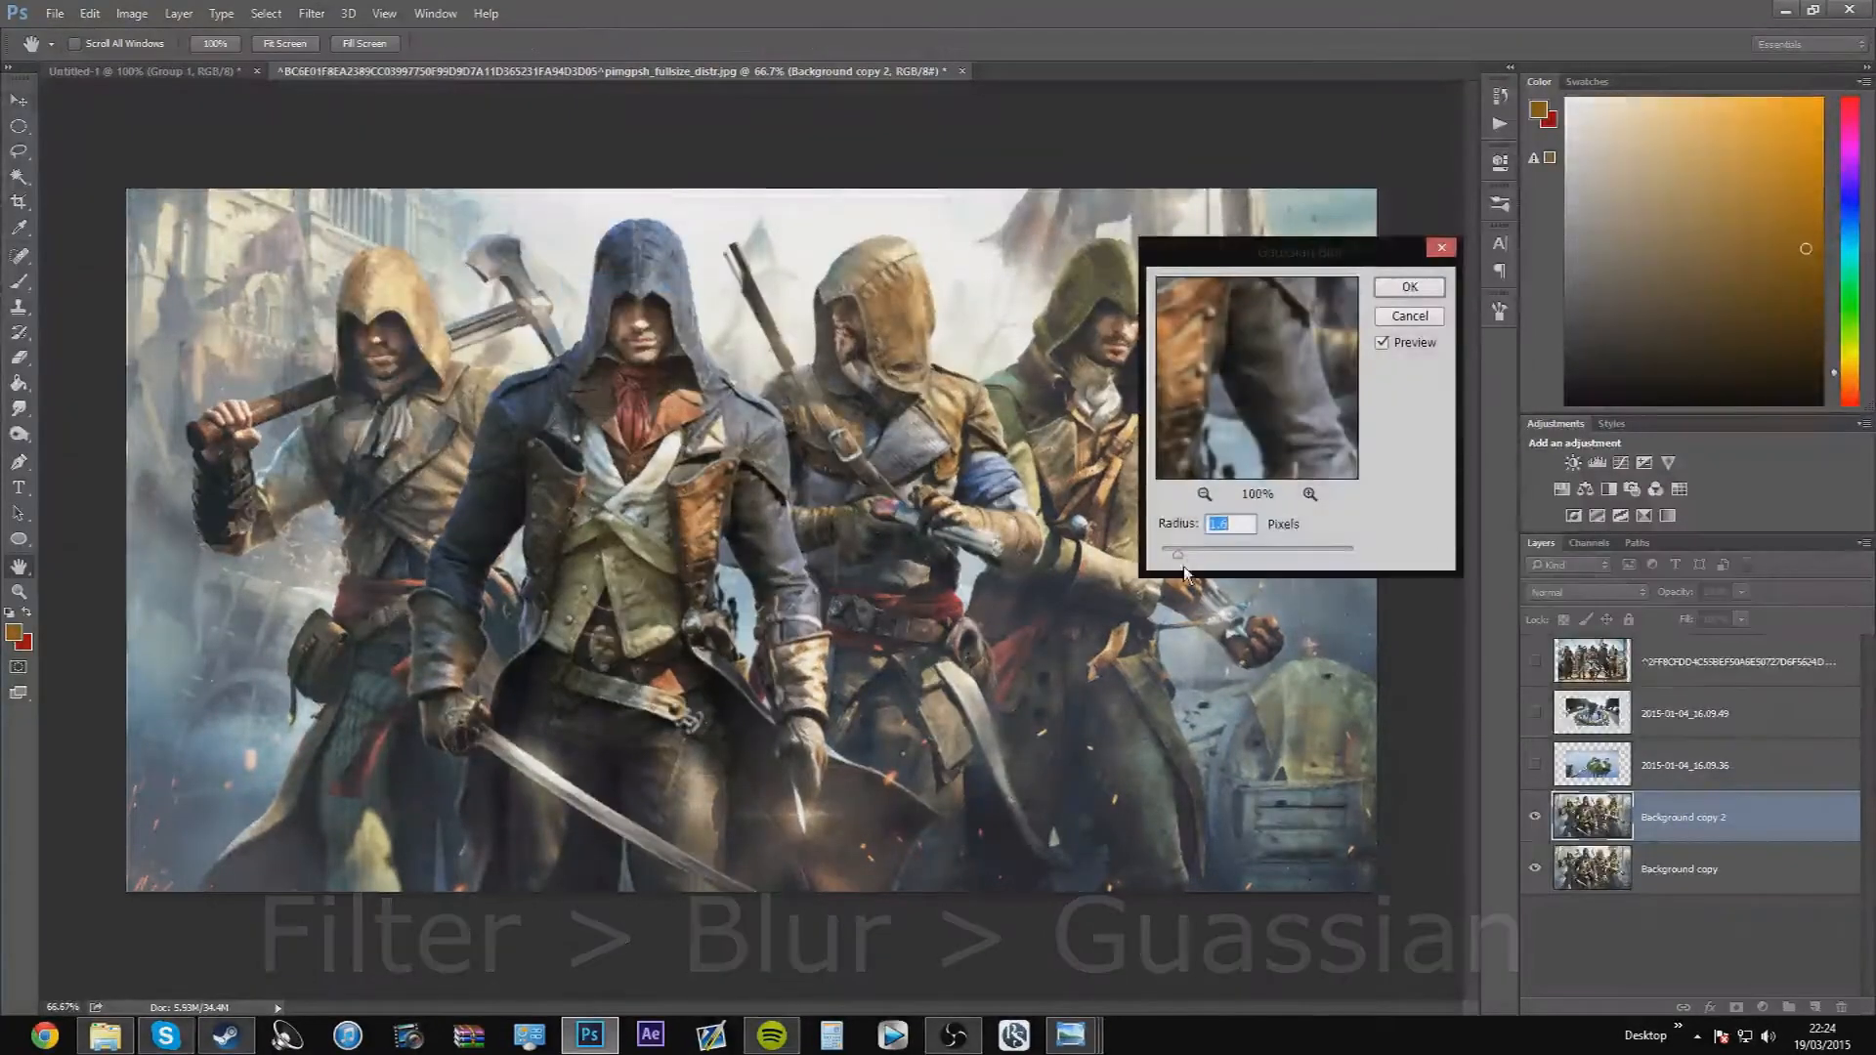
mouse_move(1179, 554)
left_mouse_down()
mouse_move(1220, 549)
mouse_move(1195, 551)
left_mouse_up()
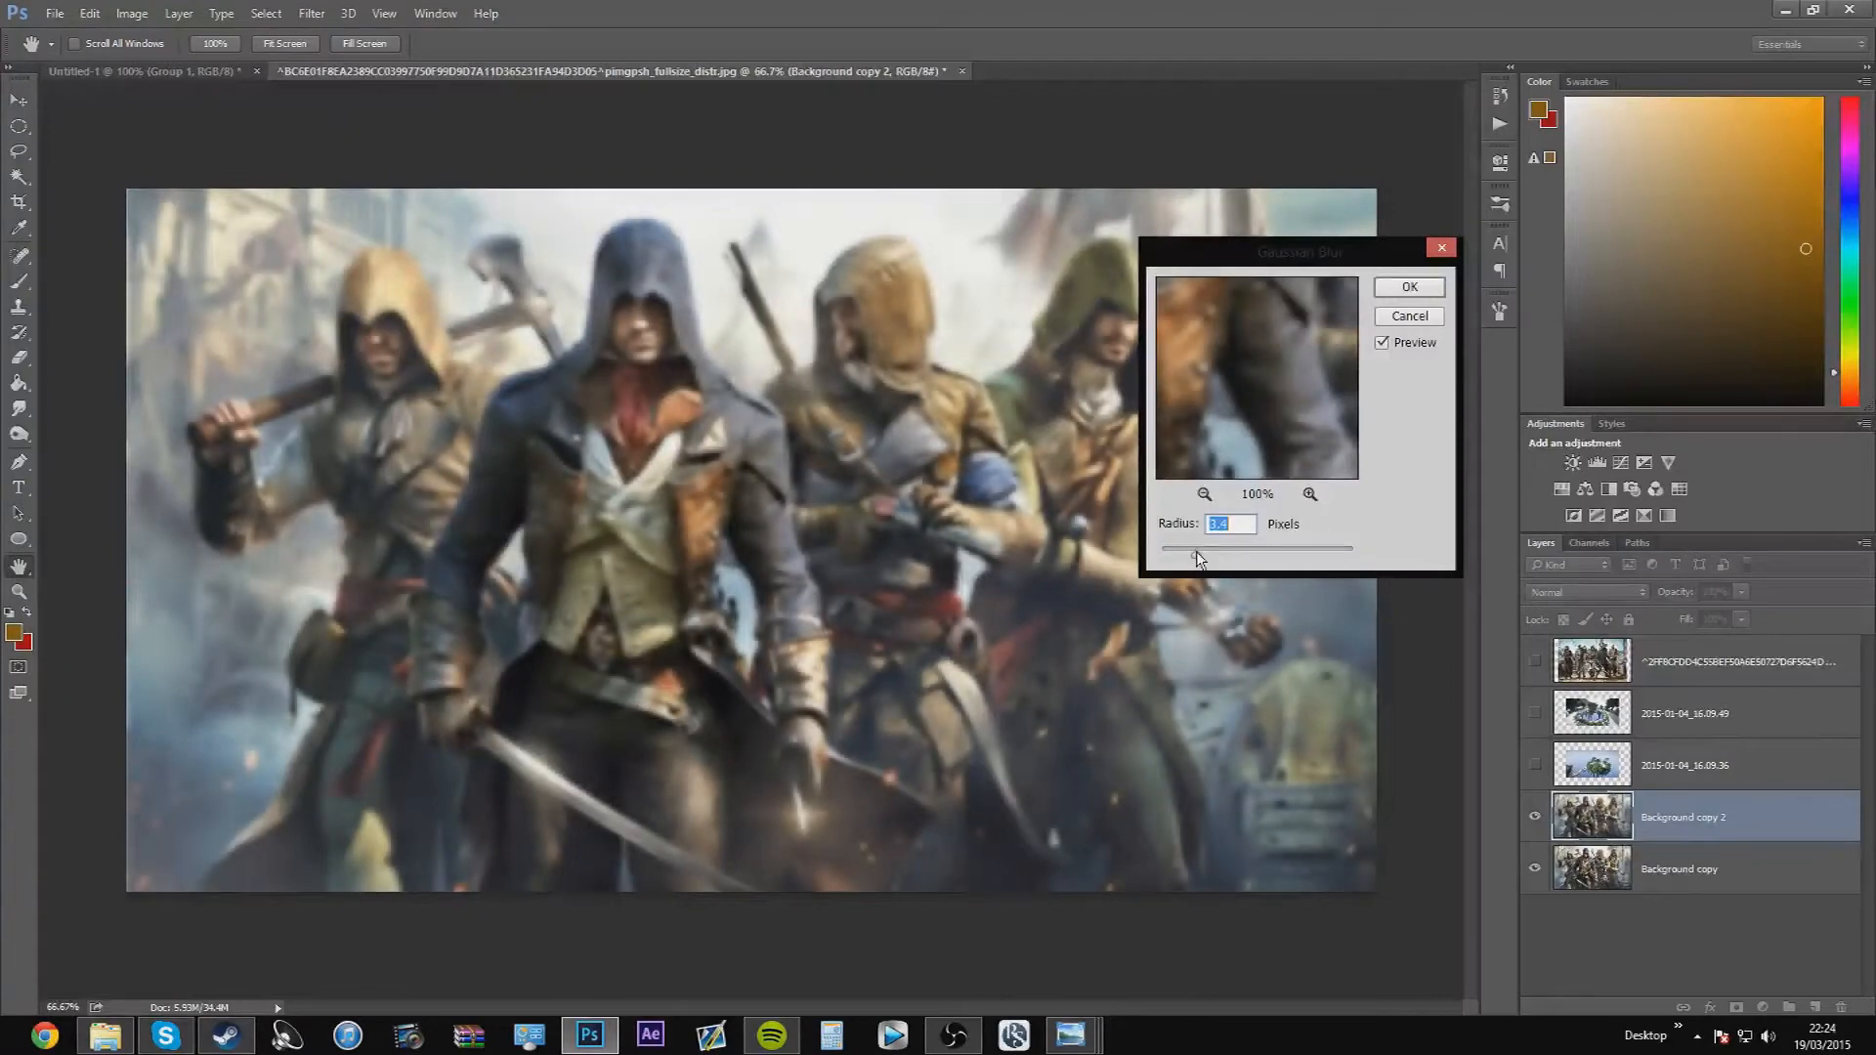
left_click_drag(1248, 557, 1202, 555)
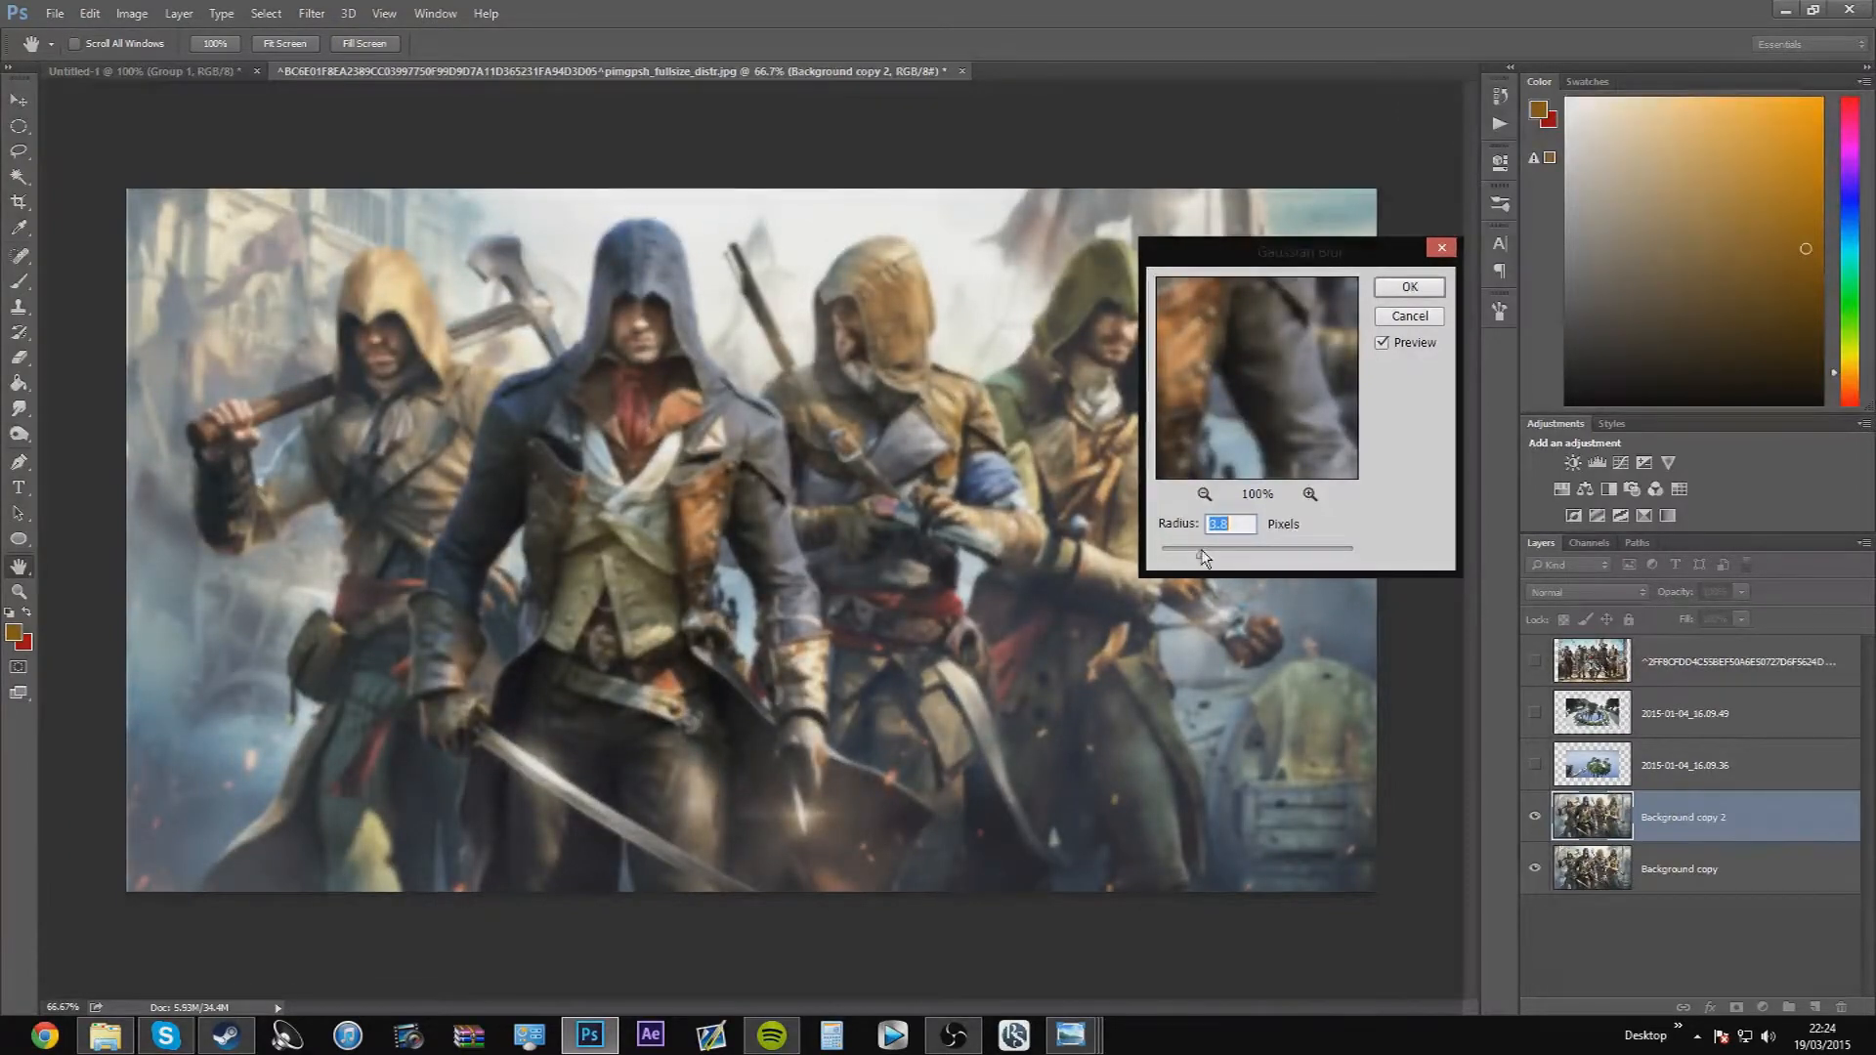
left_click(1410, 287)
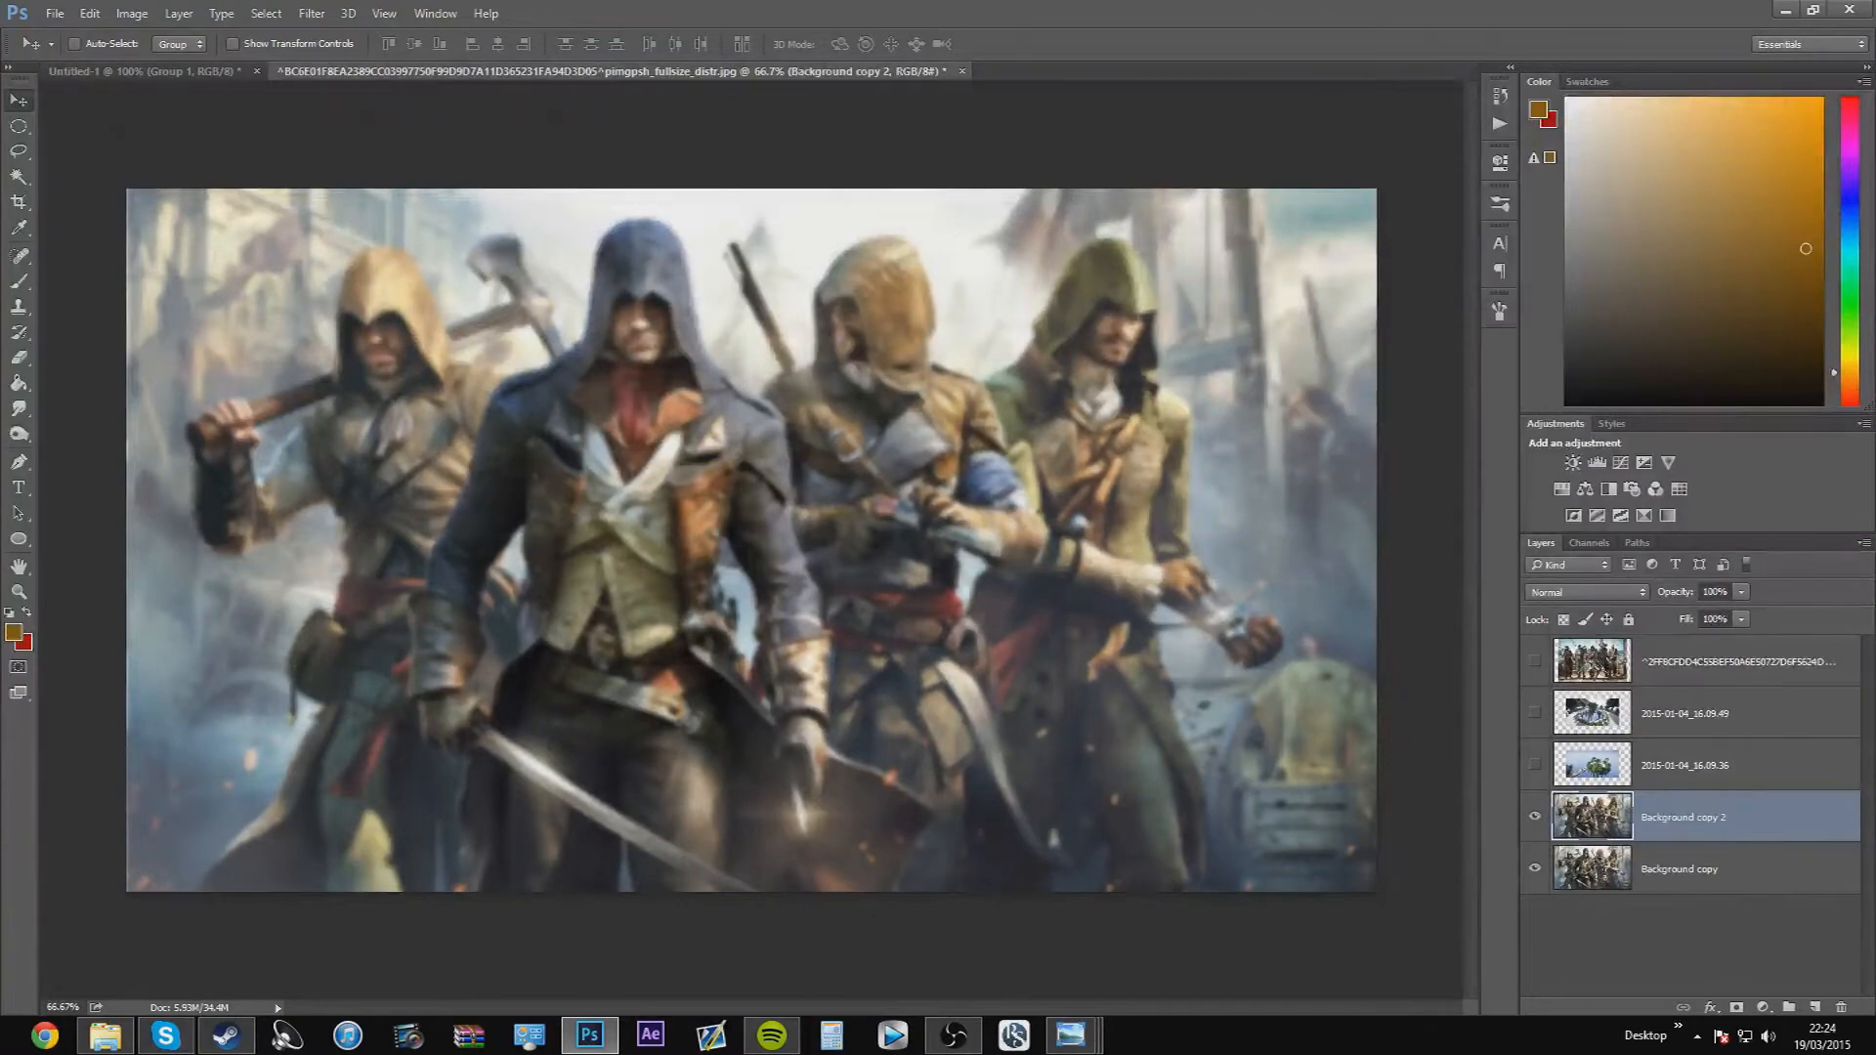
Set up the Eraser with a soft brush of 71 px size and 0% hardness
left_click(19, 357)
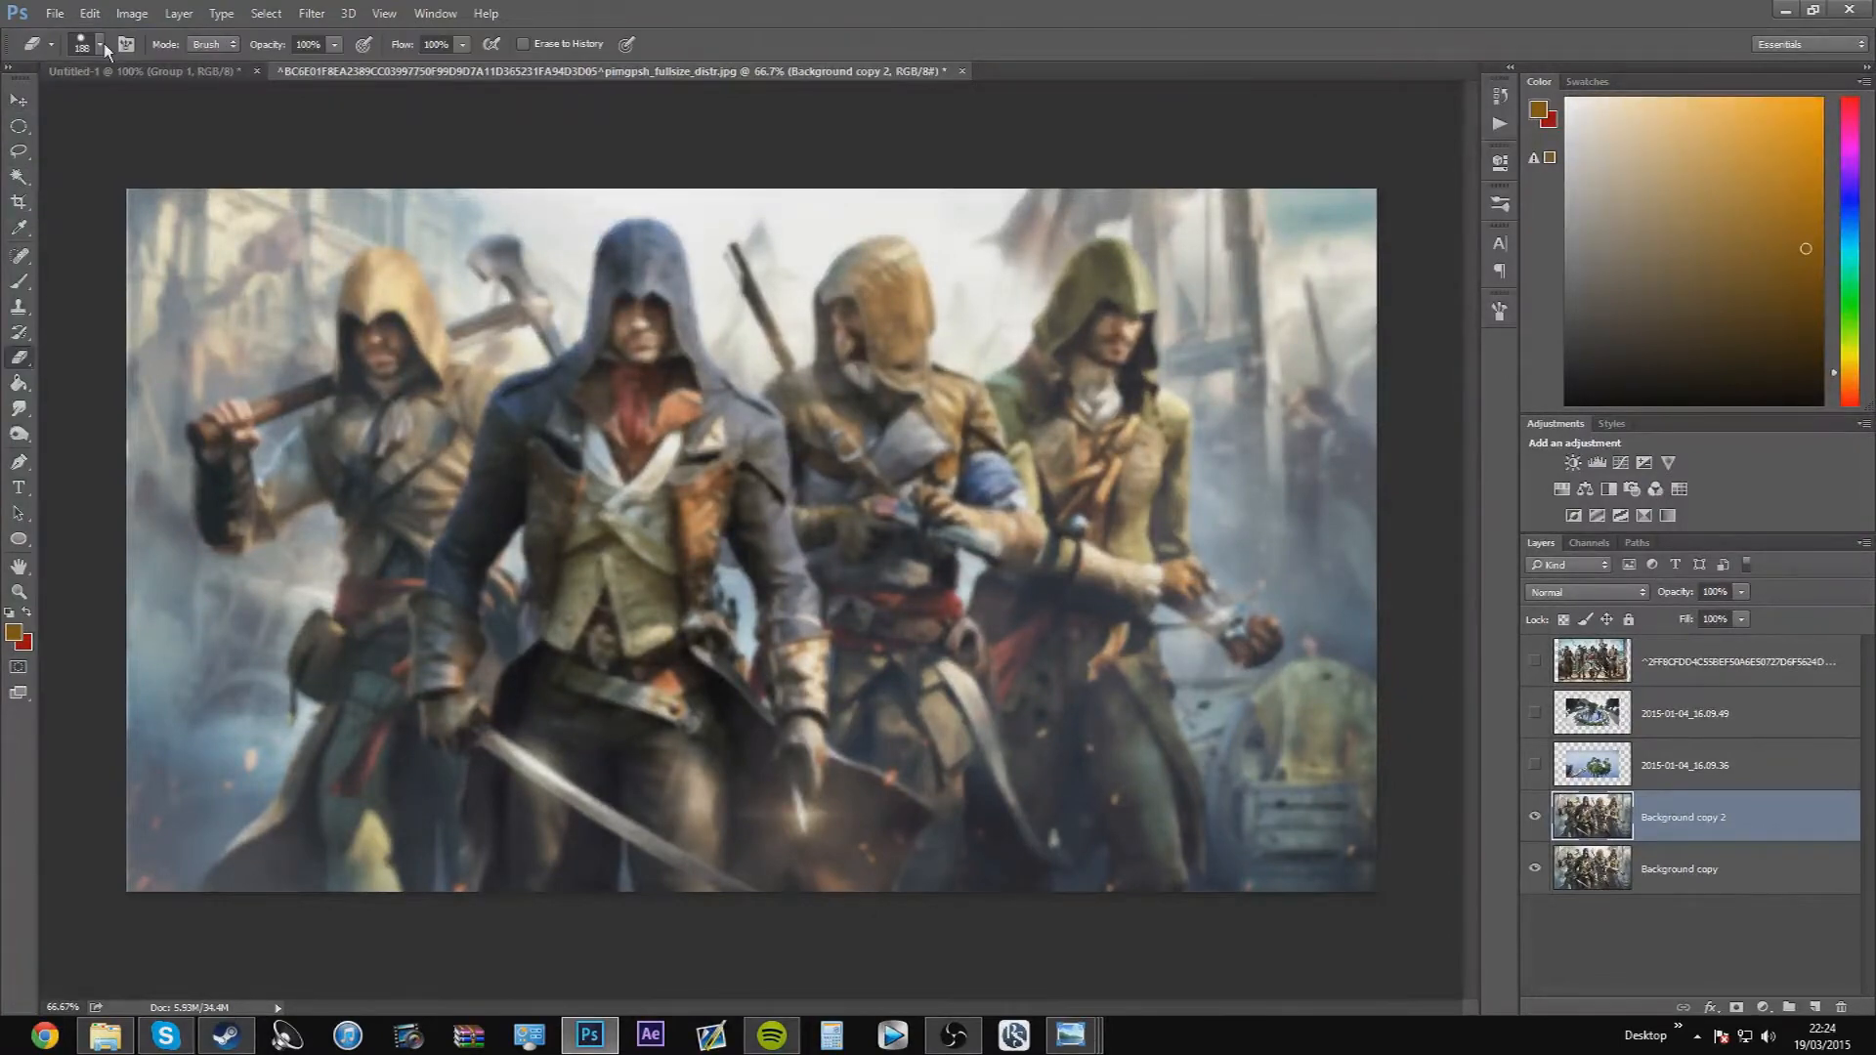
left_click(100, 44)
left_click_drag(156, 100, 152, 98)
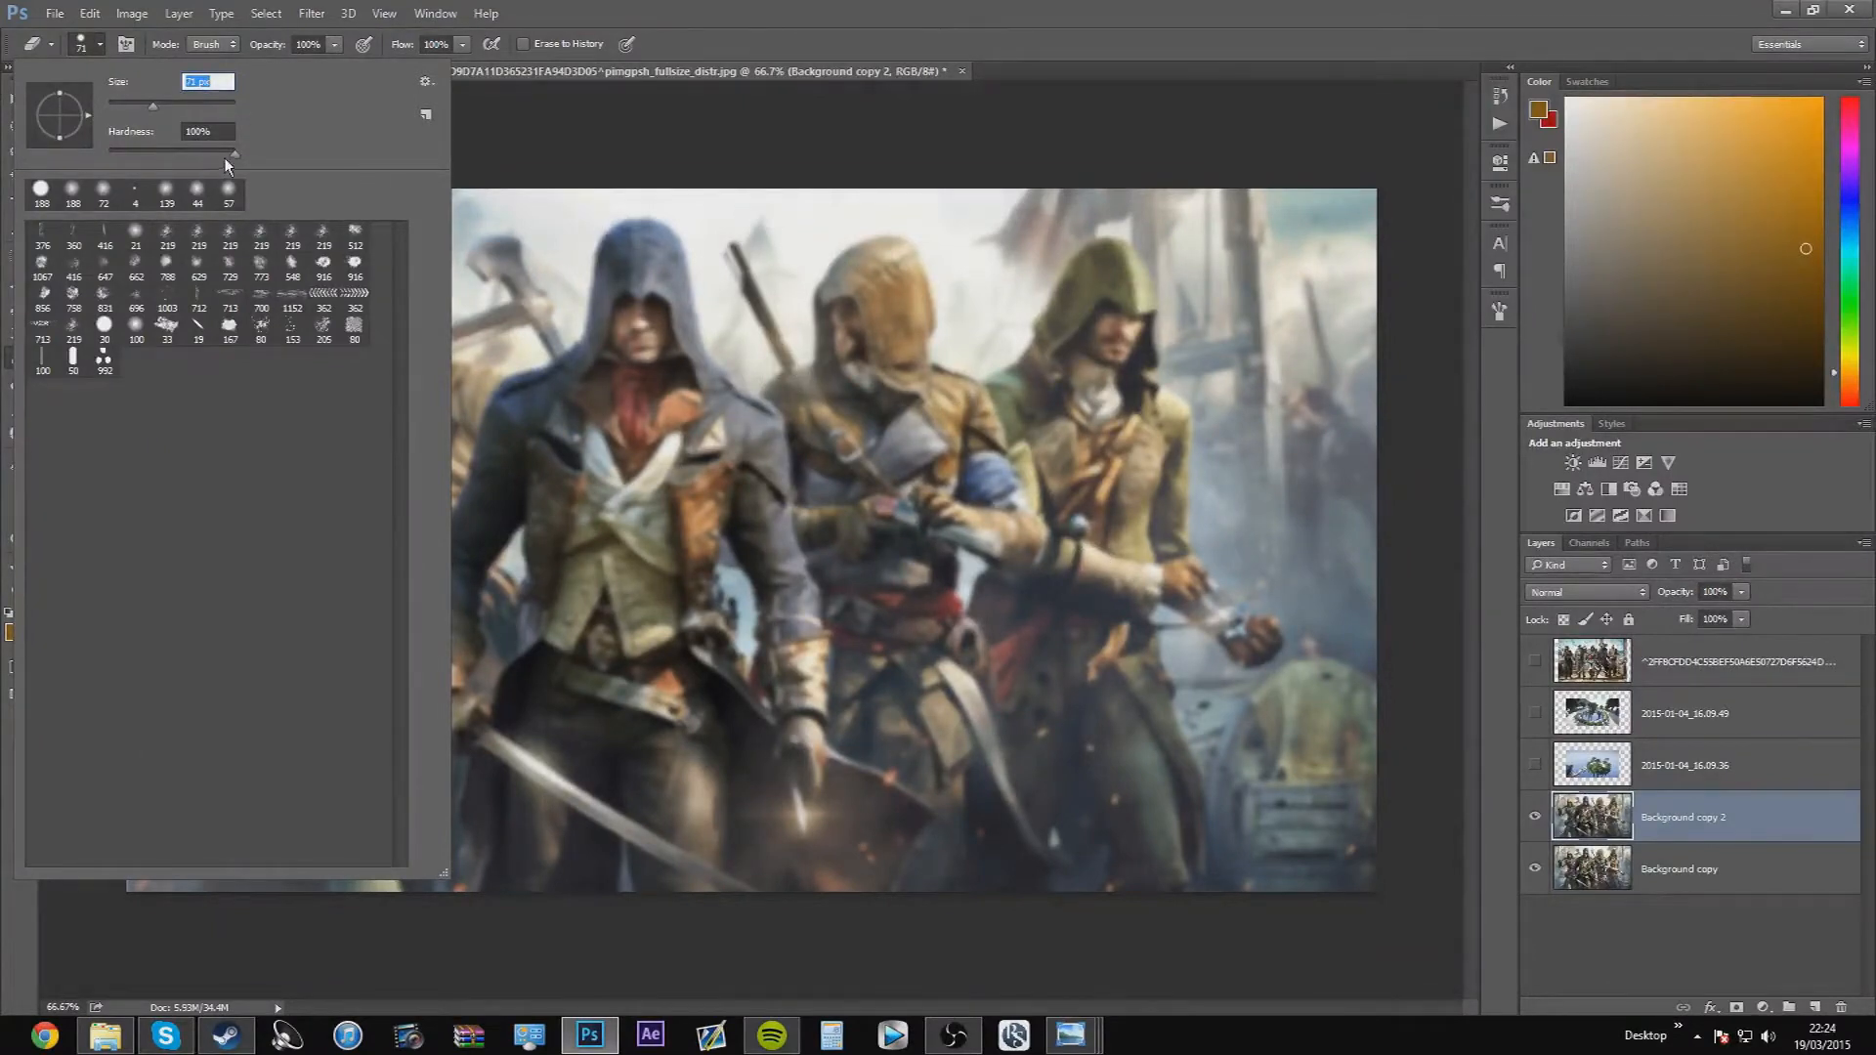
left_click_drag(241, 155, 116, 153)
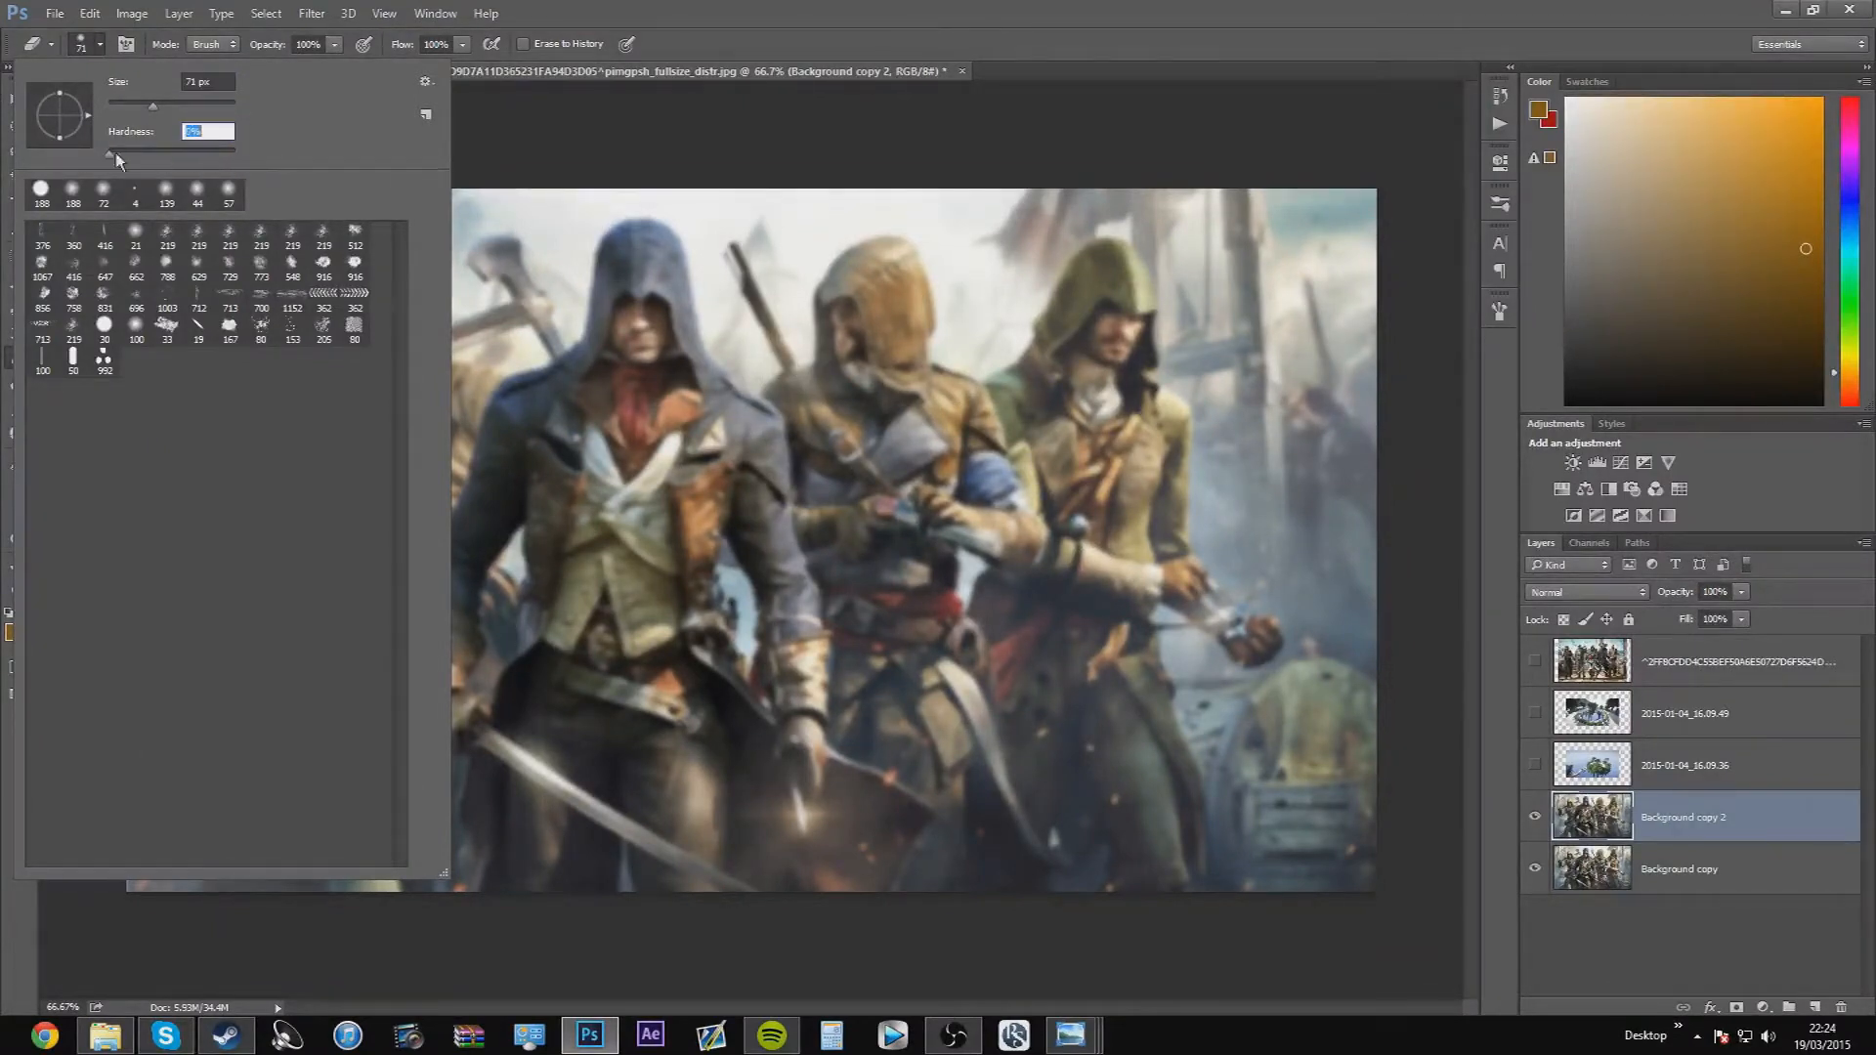
left_click(423, 85)
left_click(897, 34)
left_click_drag(898, 509, 875, 264)
mouse_move(915, 466)
left_mouse_down()
mouse_move(880, 467)
mouse_move(886, 489)
left_mouse_up()
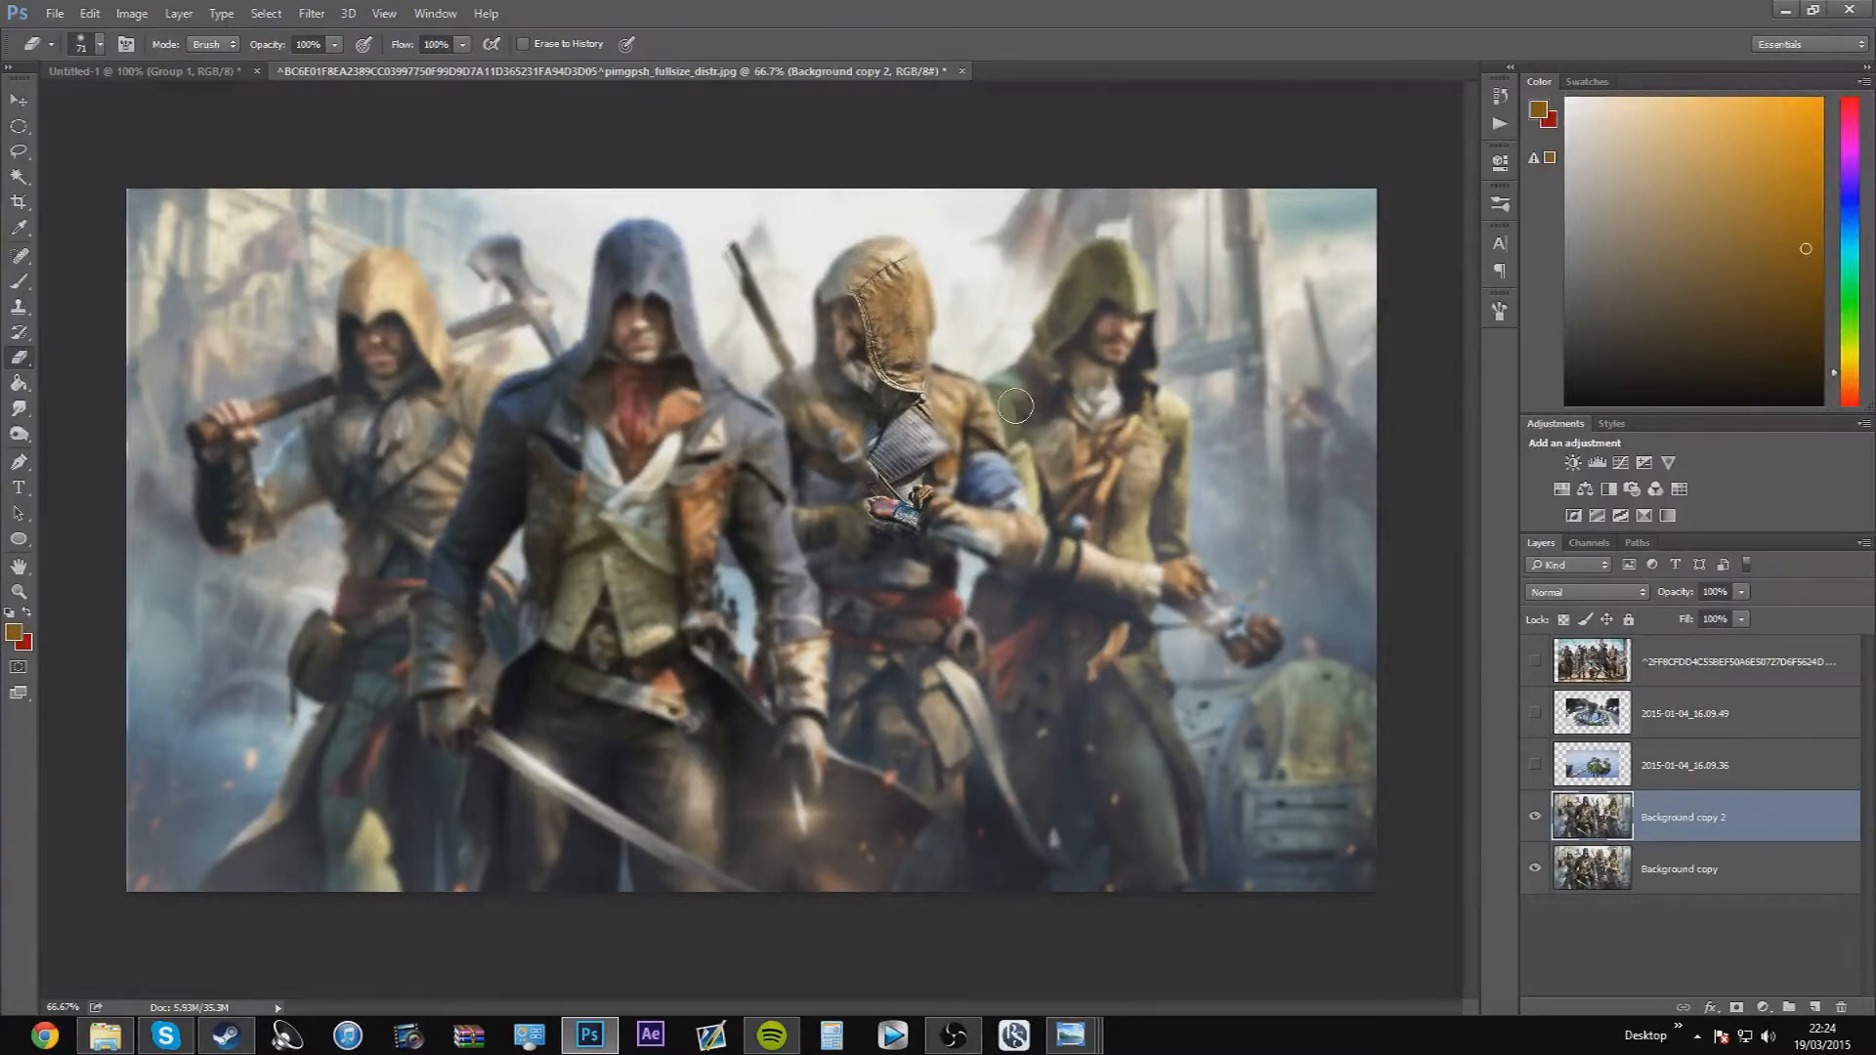
key("ctrl+alt+z")
key("ctrl+alt+z")
key("ctrl+alt+z")
key("ctrl+alt+z")
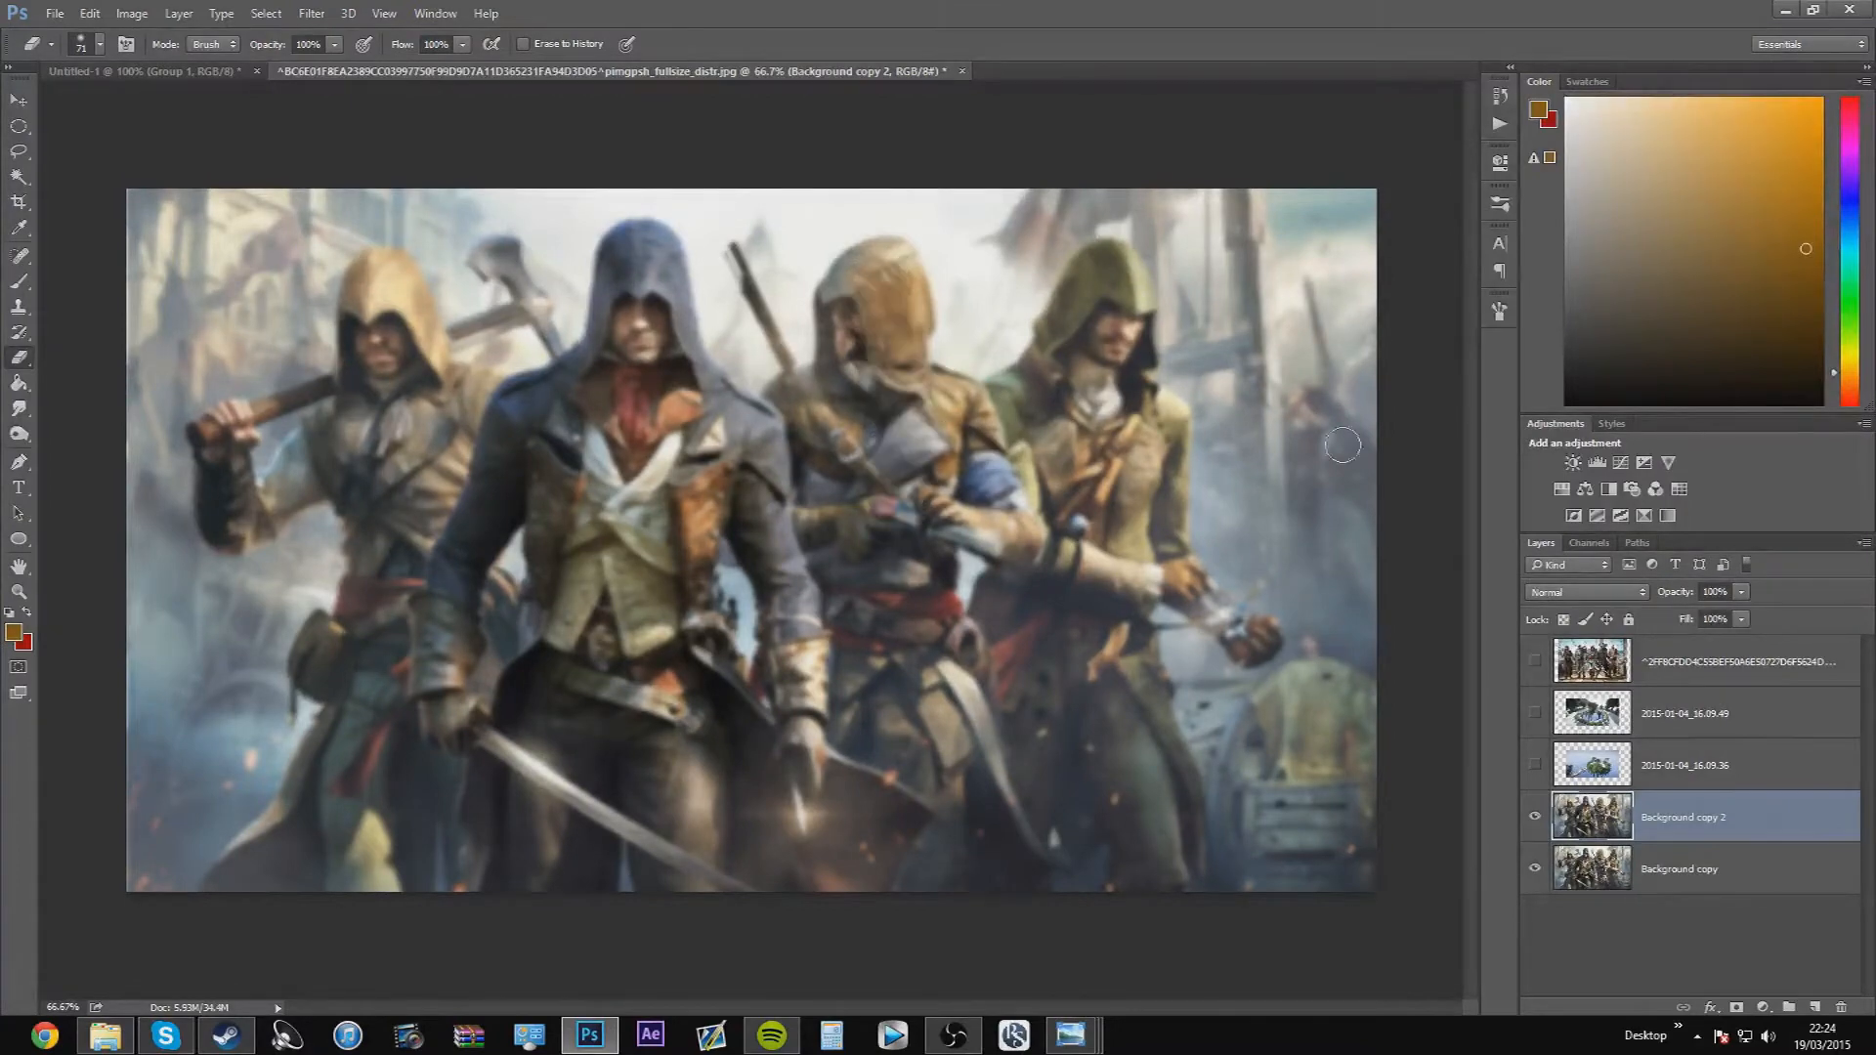
Enlarge the eraser to 164 px and erase the blur over the blue-hooded front assassin, from the hood down to the sword
left_click(1499, 313)
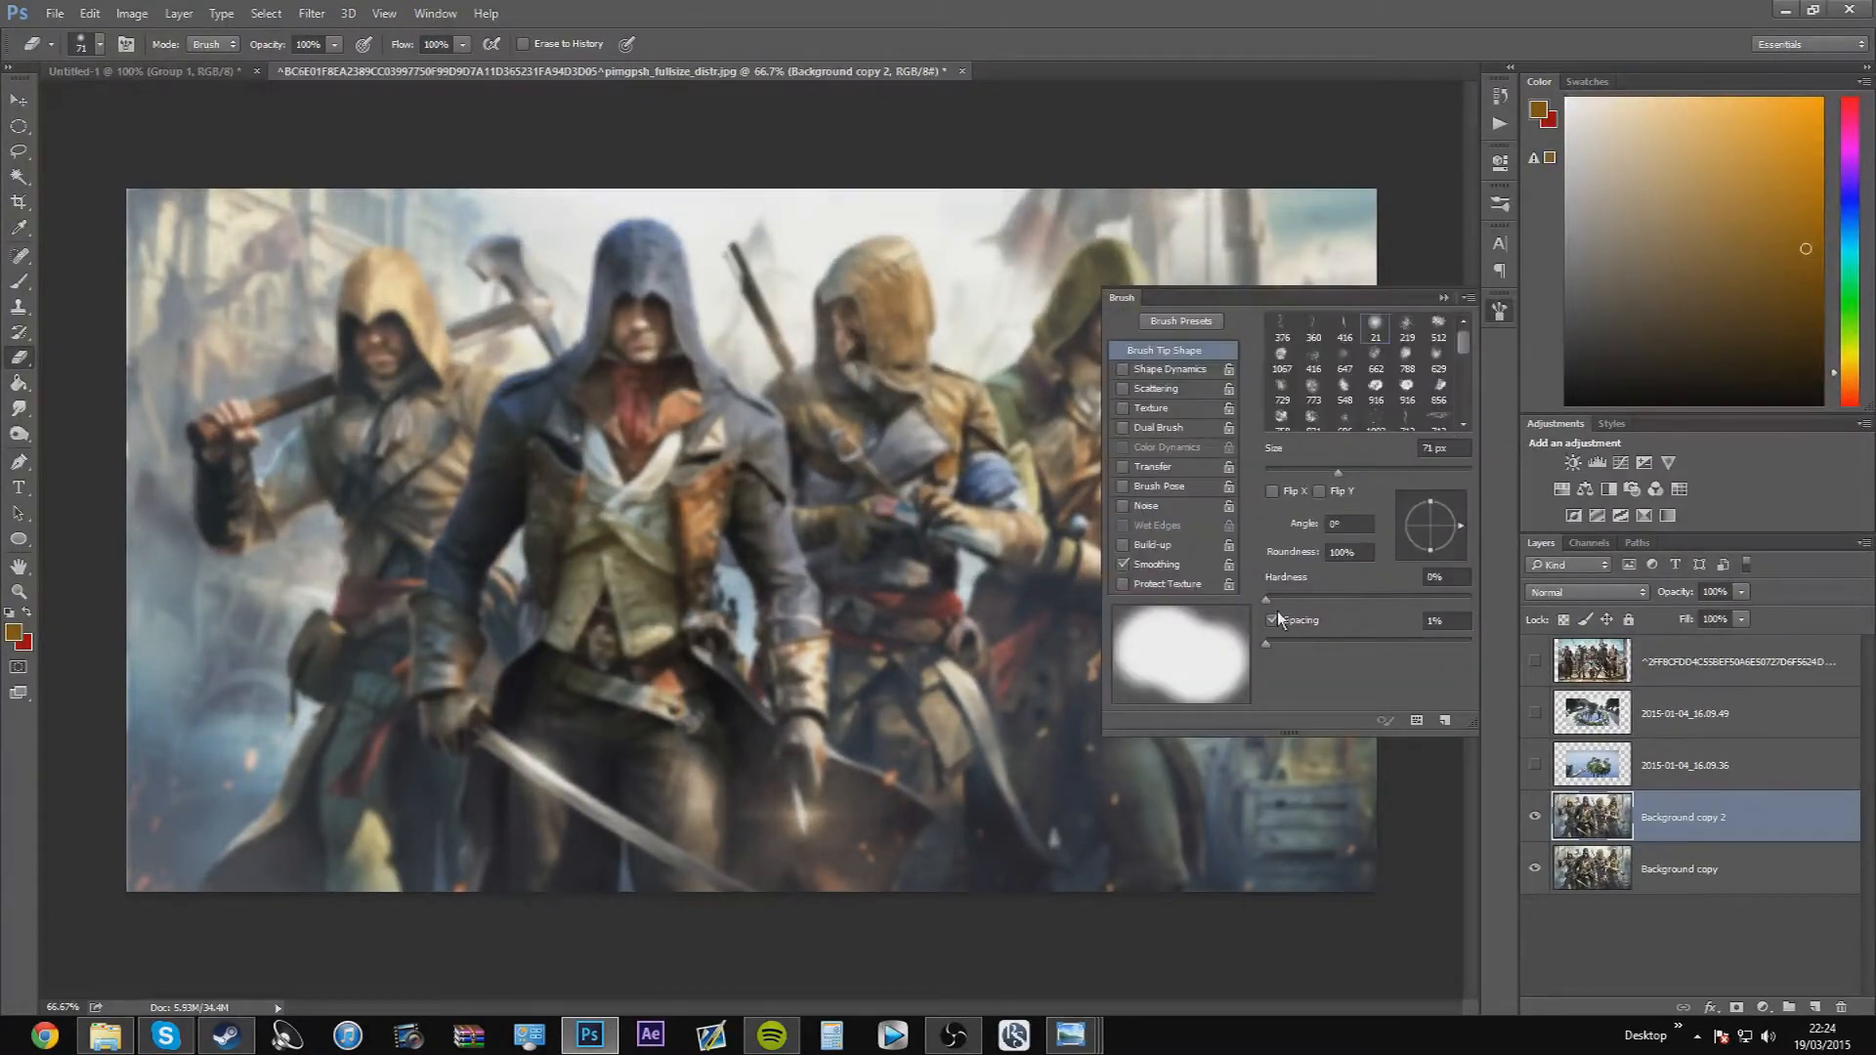
left_click_drag(1347, 473, 1386, 468)
left_click(1443, 297)
mouse_move(635, 266)
left_mouse_down()
mouse_move(640, 235)
mouse_move(642, 362)
mouse_move(557, 451)
left_mouse_up()
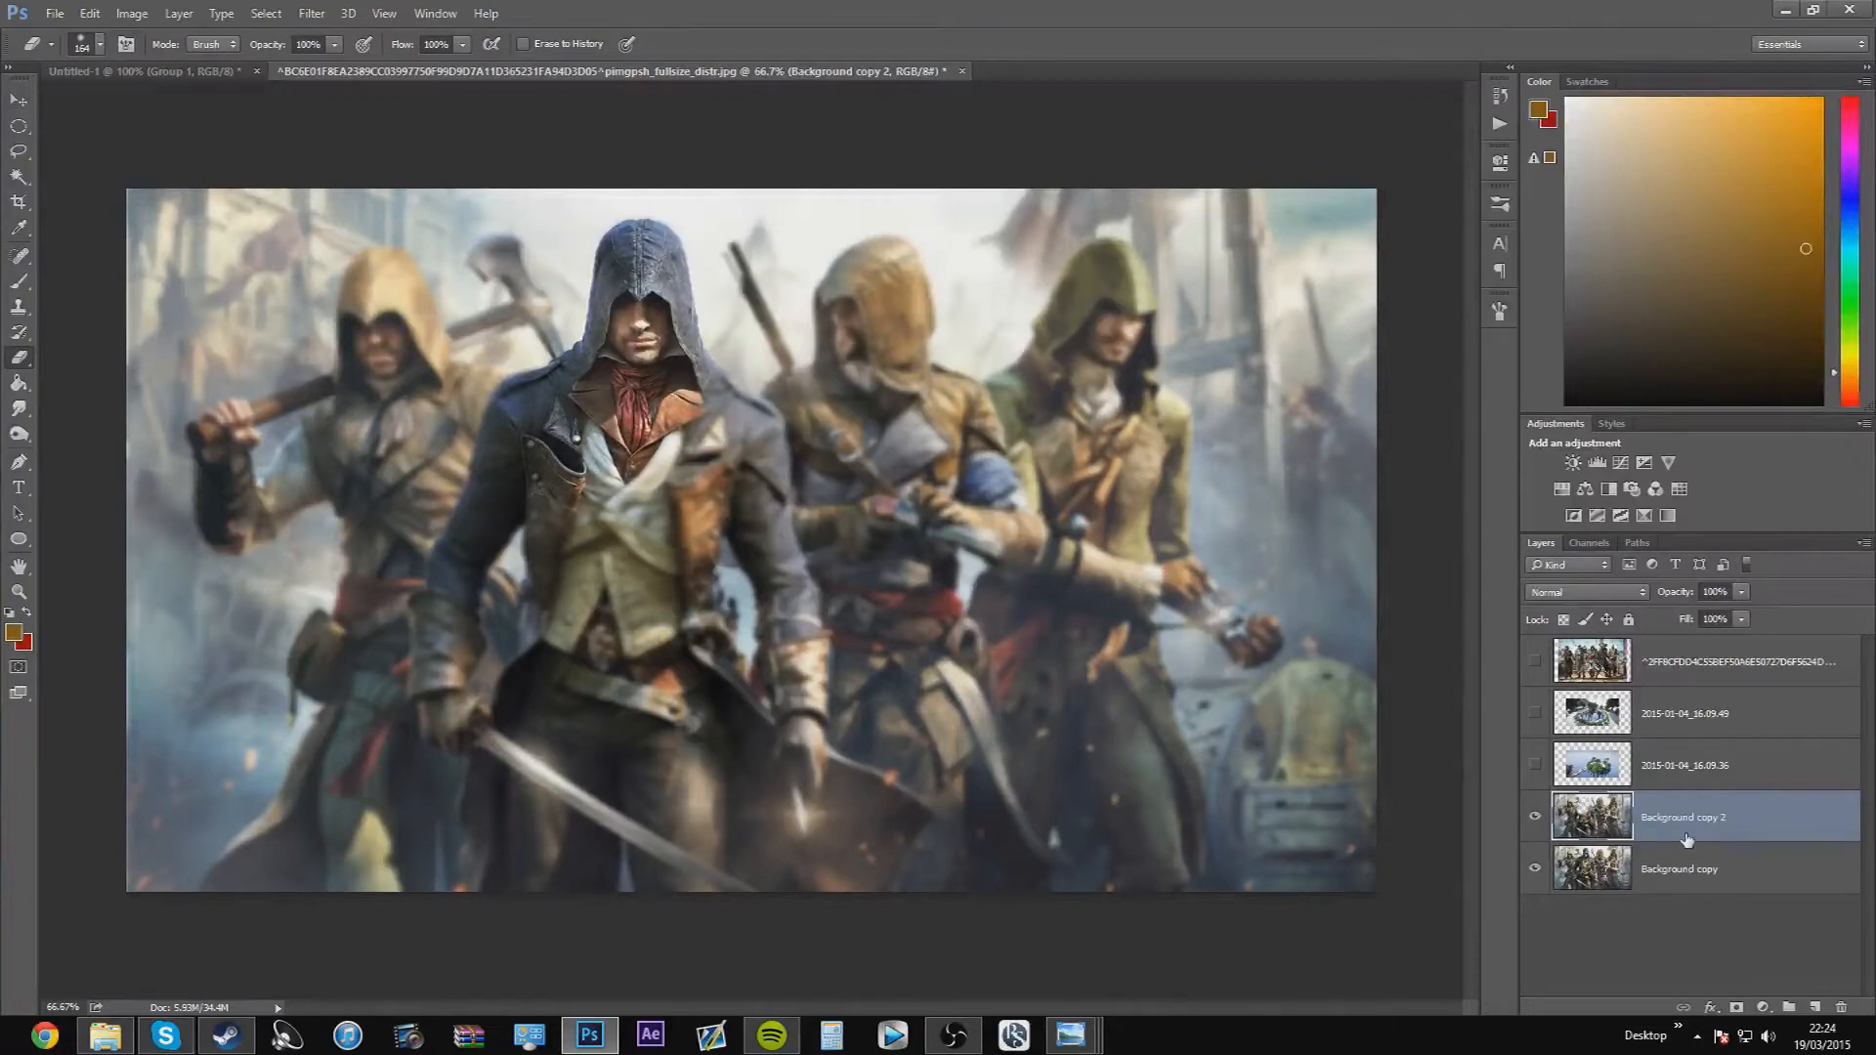
left_click(1535, 818)
left_click(1536, 818)
mouse_move(689, 440)
left_mouse_down()
mouse_move(661, 740)
mouse_move(724, 862)
mouse_move(765, 888)
mouse_move(804, 881)
mouse_move(826, 855)
mouse_move(817, 808)
mouse_move(768, 851)
mouse_move(657, 879)
mouse_move(538, 872)
mouse_move(447, 646)
mouse_move(552, 452)
mouse_move(538, 701)
mouse_move(602, 860)
mouse_move(662, 891)
mouse_move(748, 817)
mouse_move(752, 574)
mouse_move(709, 408)
mouse_move(612, 410)
mouse_move(508, 445)
left_mouse_up()
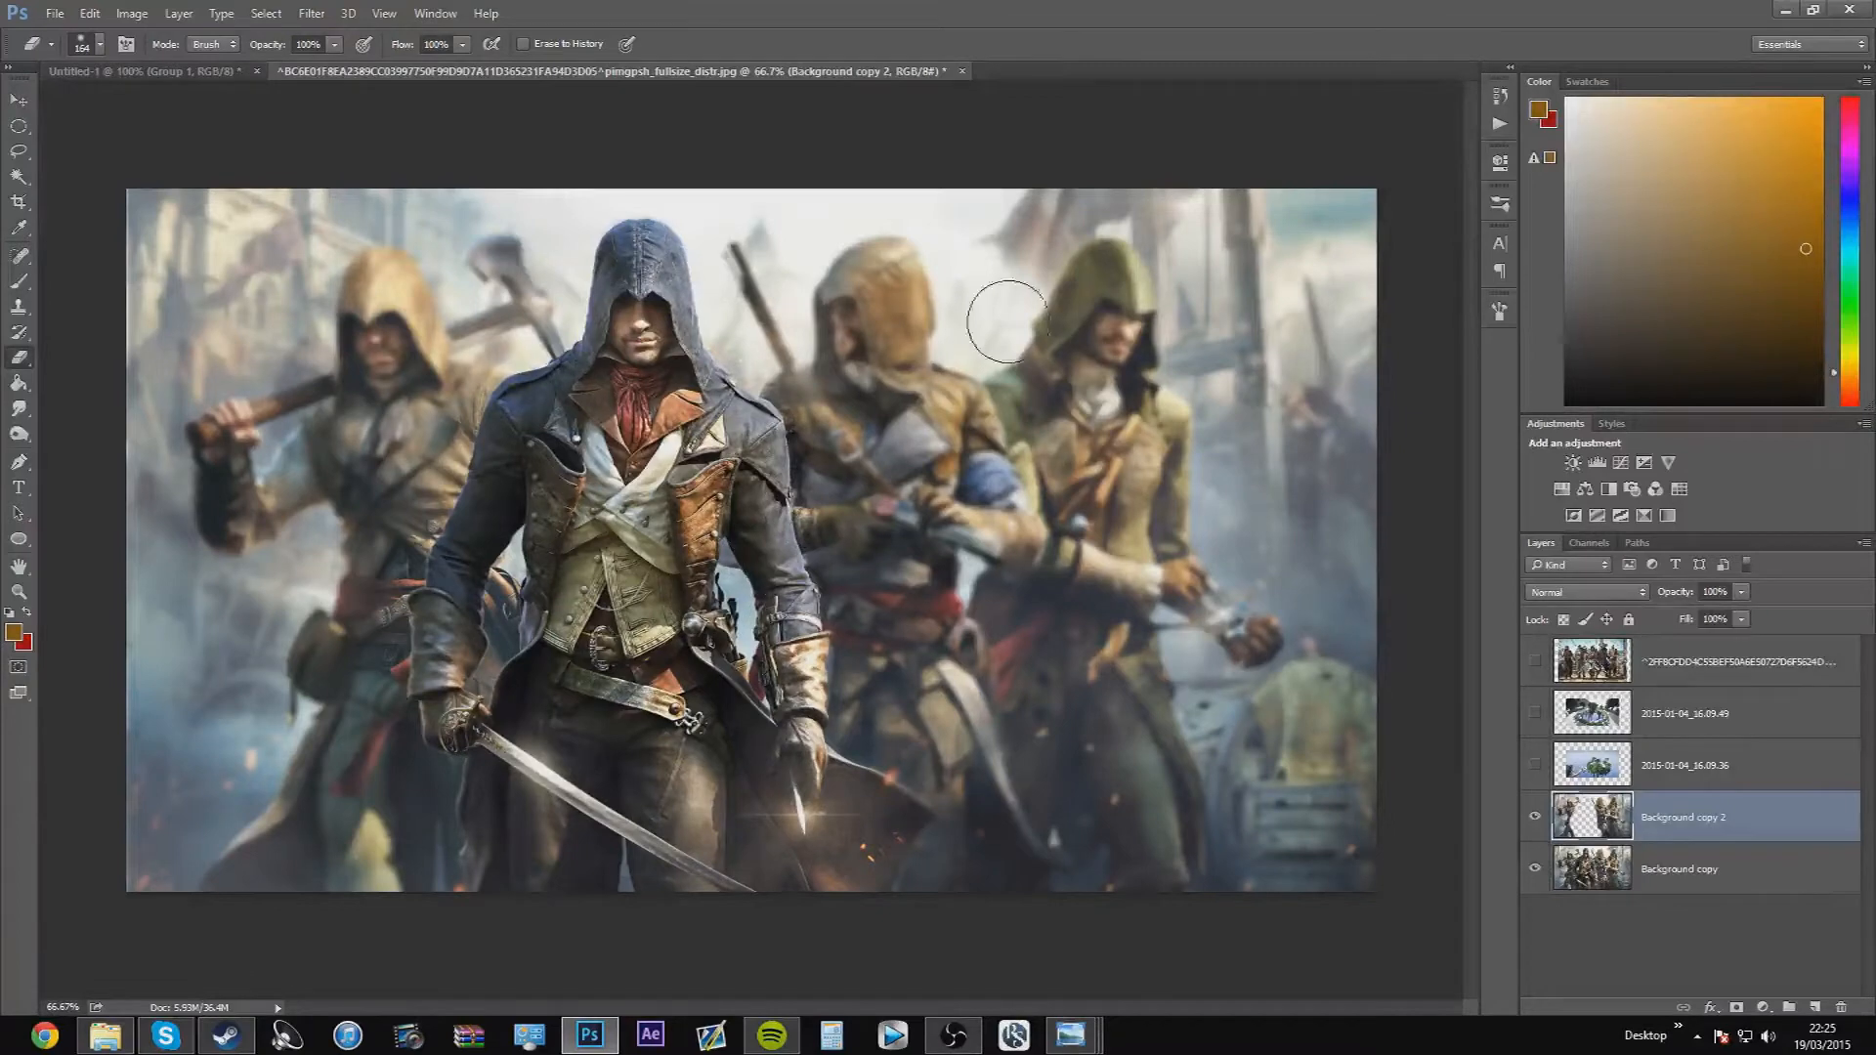
Set the blurred layer's opacity to 96% and inspect the erased edges along the front assassin's coat
left_click(1741, 591)
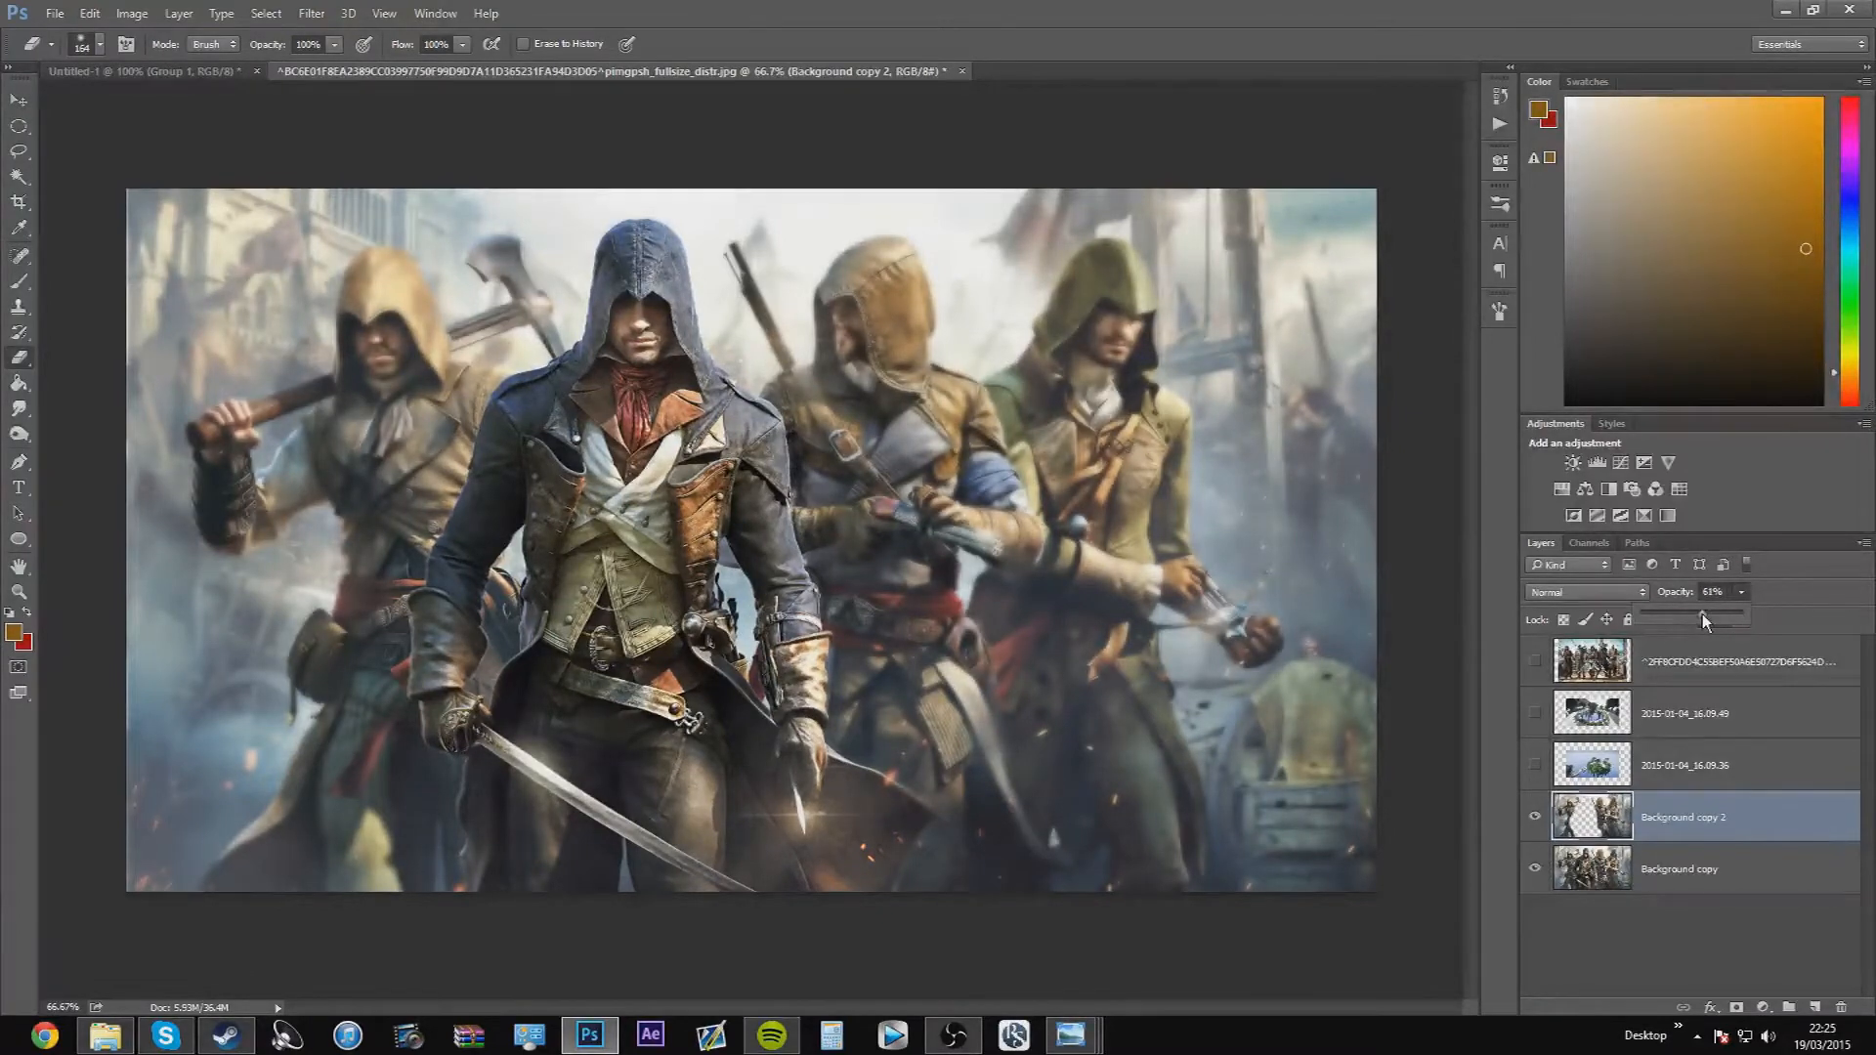
left_click_drag(1702, 614, 1719, 612)
left_click_drag(1719, 612, 1725, 613)
scroll(995, 521, "up", 1)
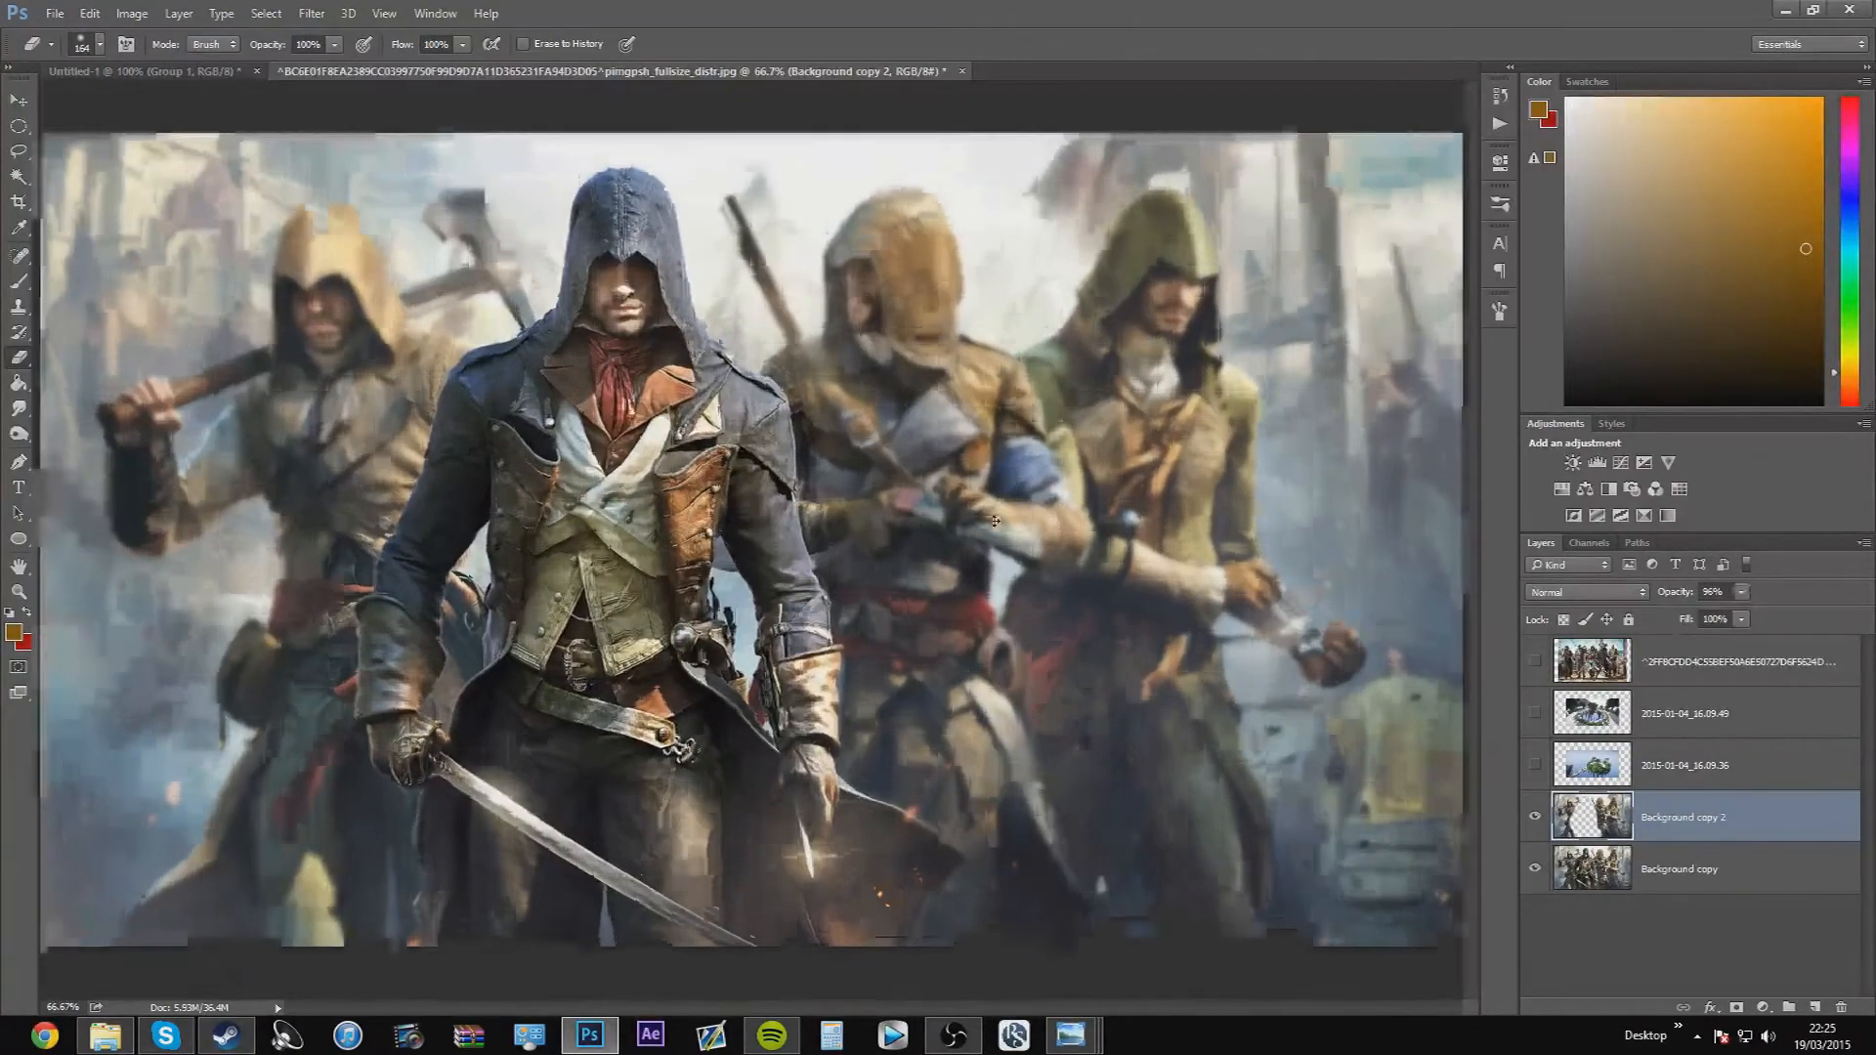
scroll(995, 521, "up", 5)
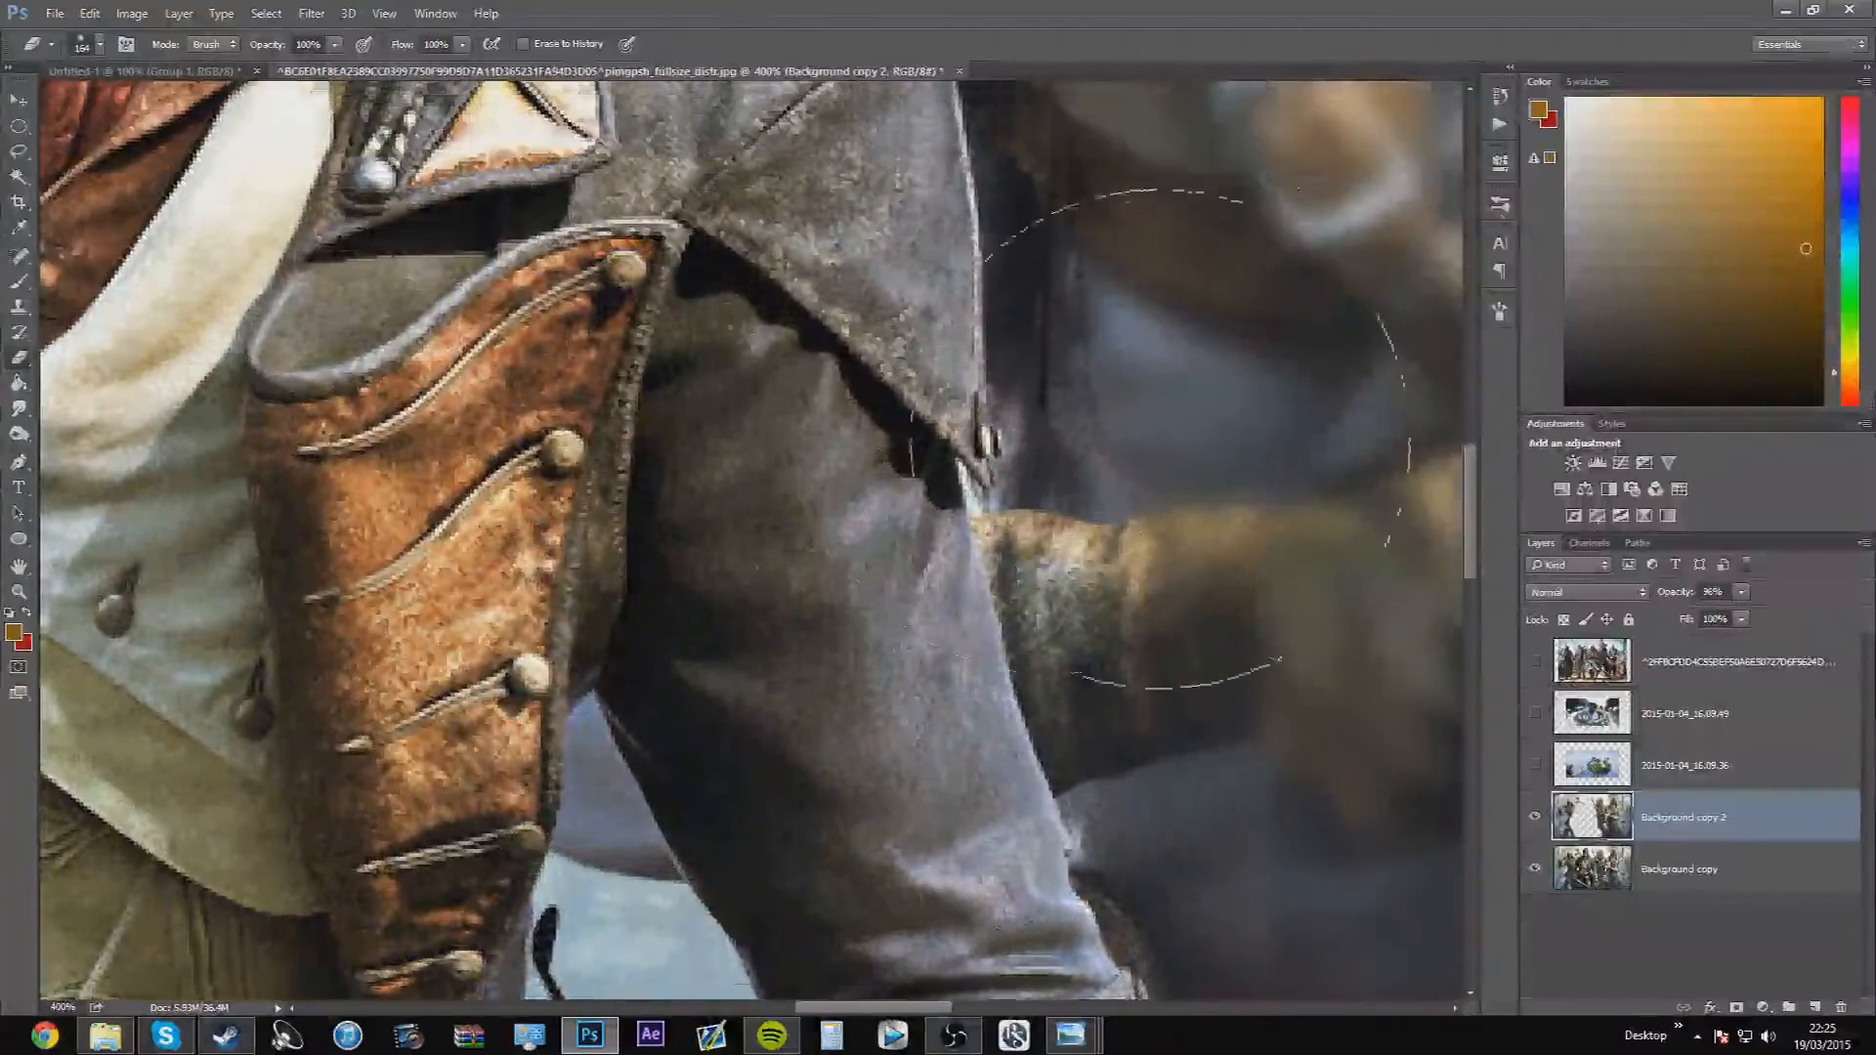
scroll(1160, 439, "up", 1)
scroll(1020, 431, "up", 3)
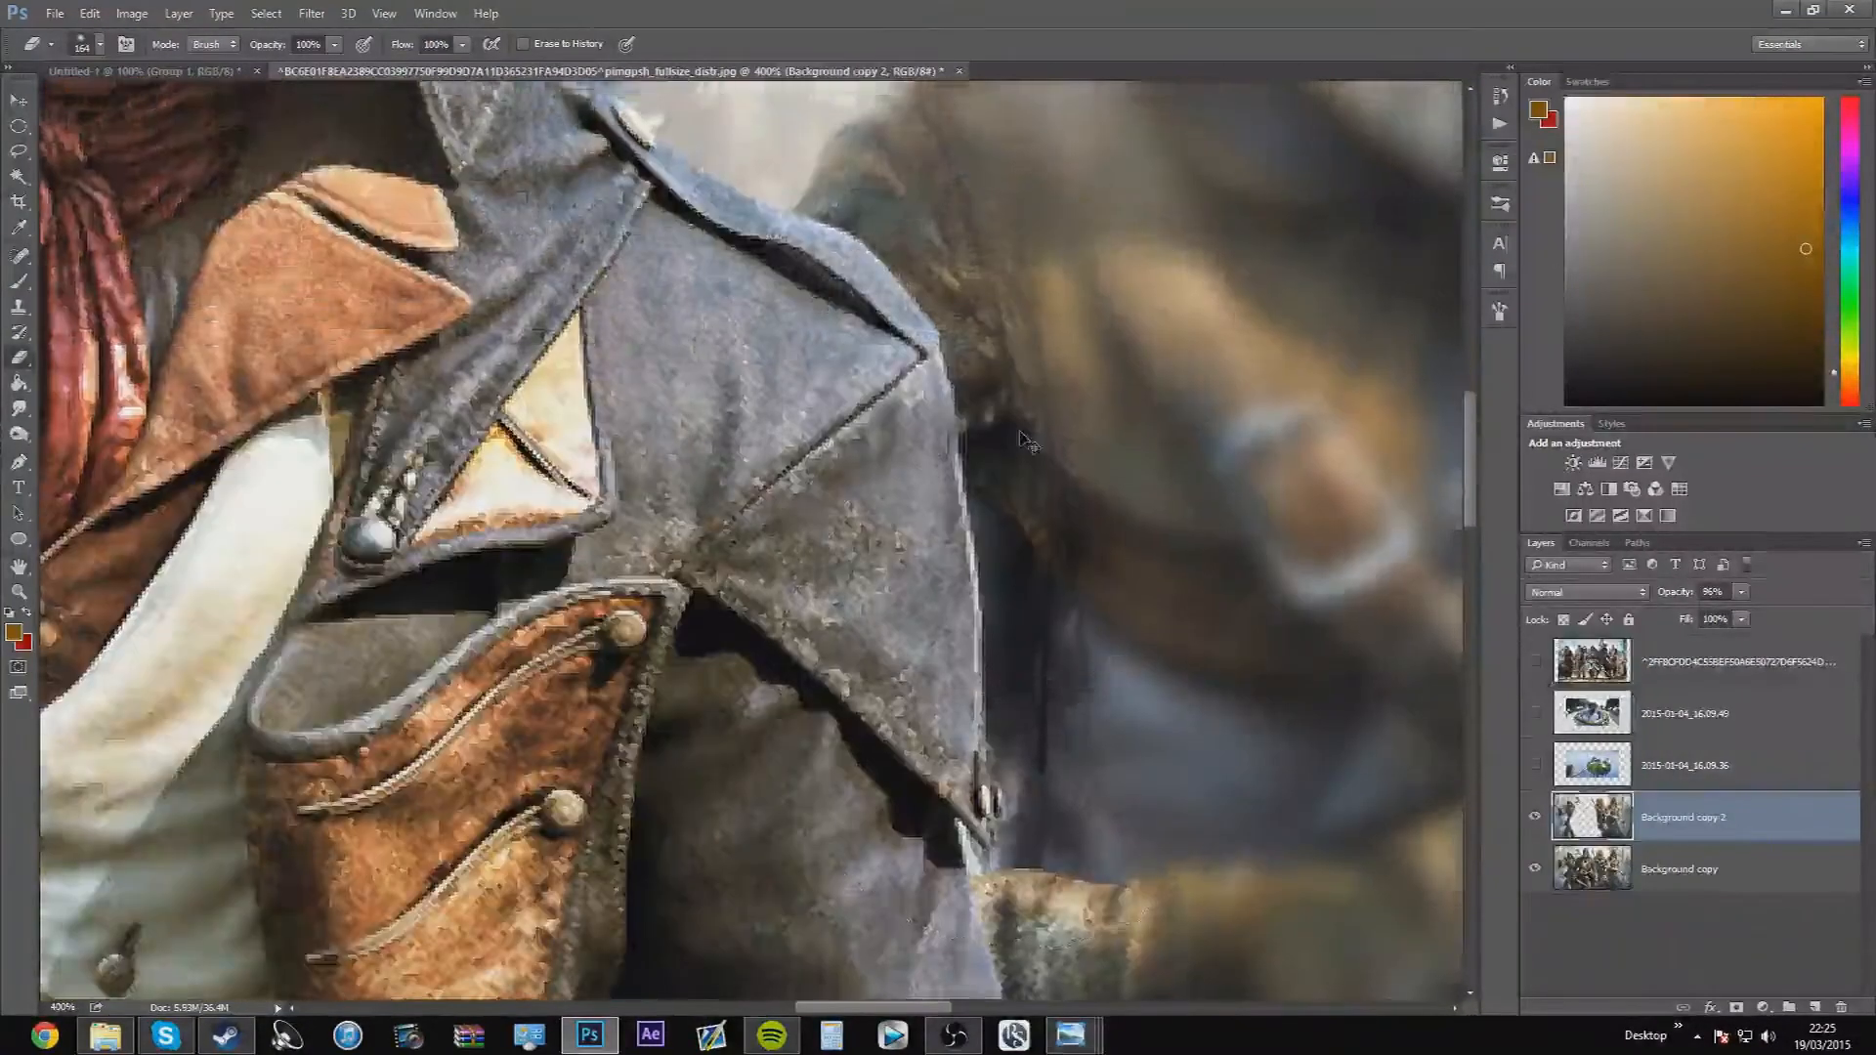
scroll(1024, 440, "down", 8)
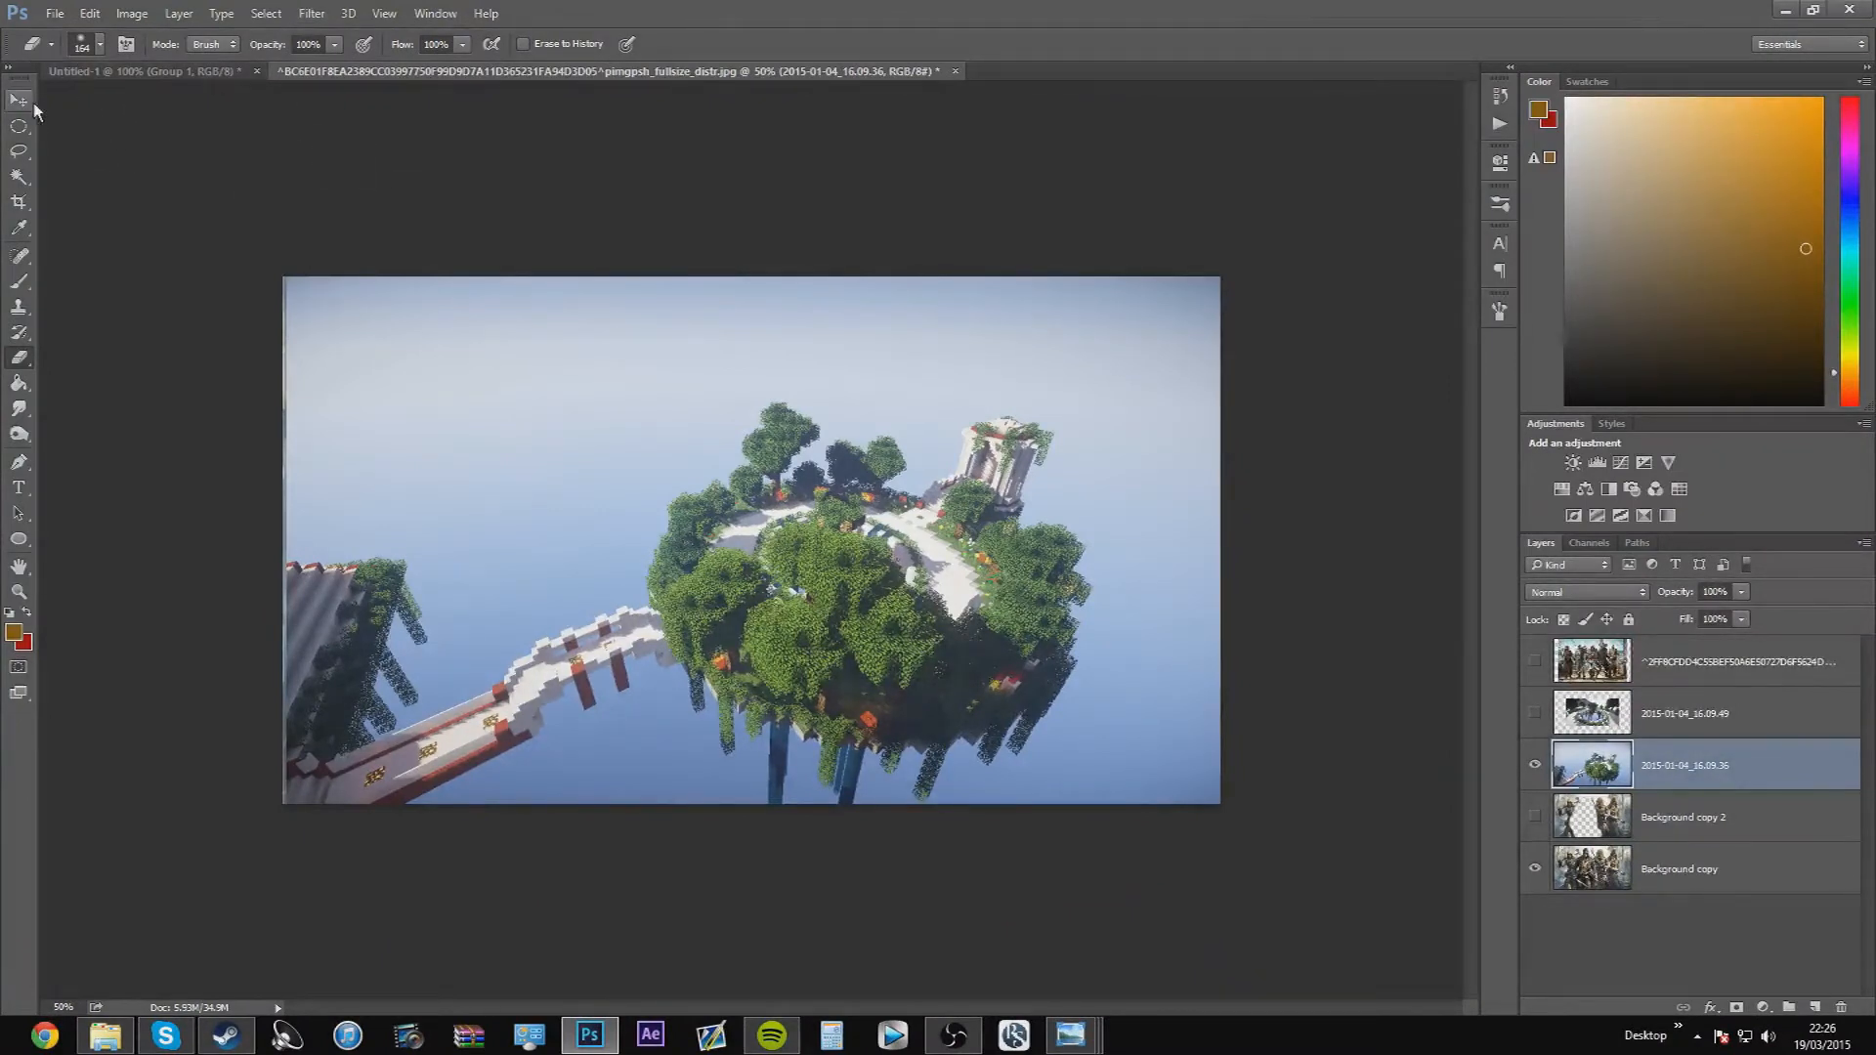
Add a Tilt-Shift blur to the 2015-01-04_16.09.36 layer, tilting its focus band along the bridge, with 16 px blur and 0% distortion
left_click(324, 15)
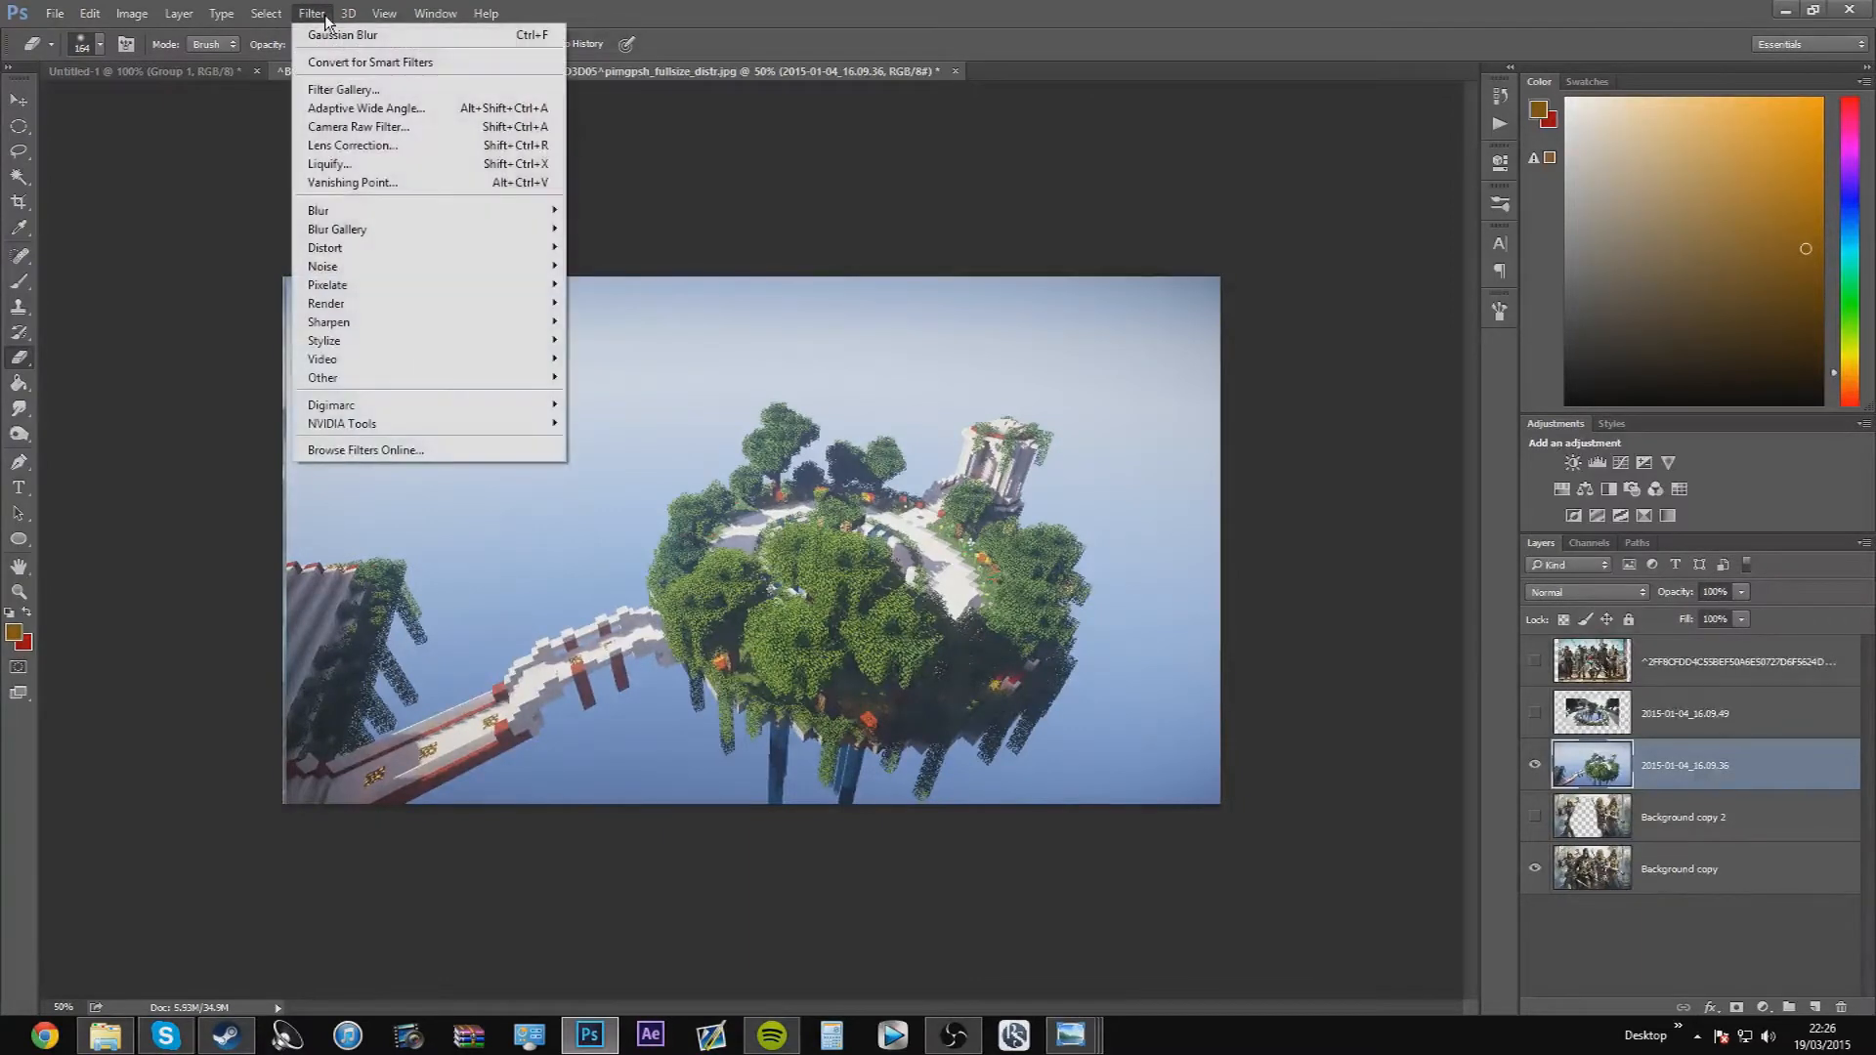
mouse_move(383, 227)
left_click(603, 265)
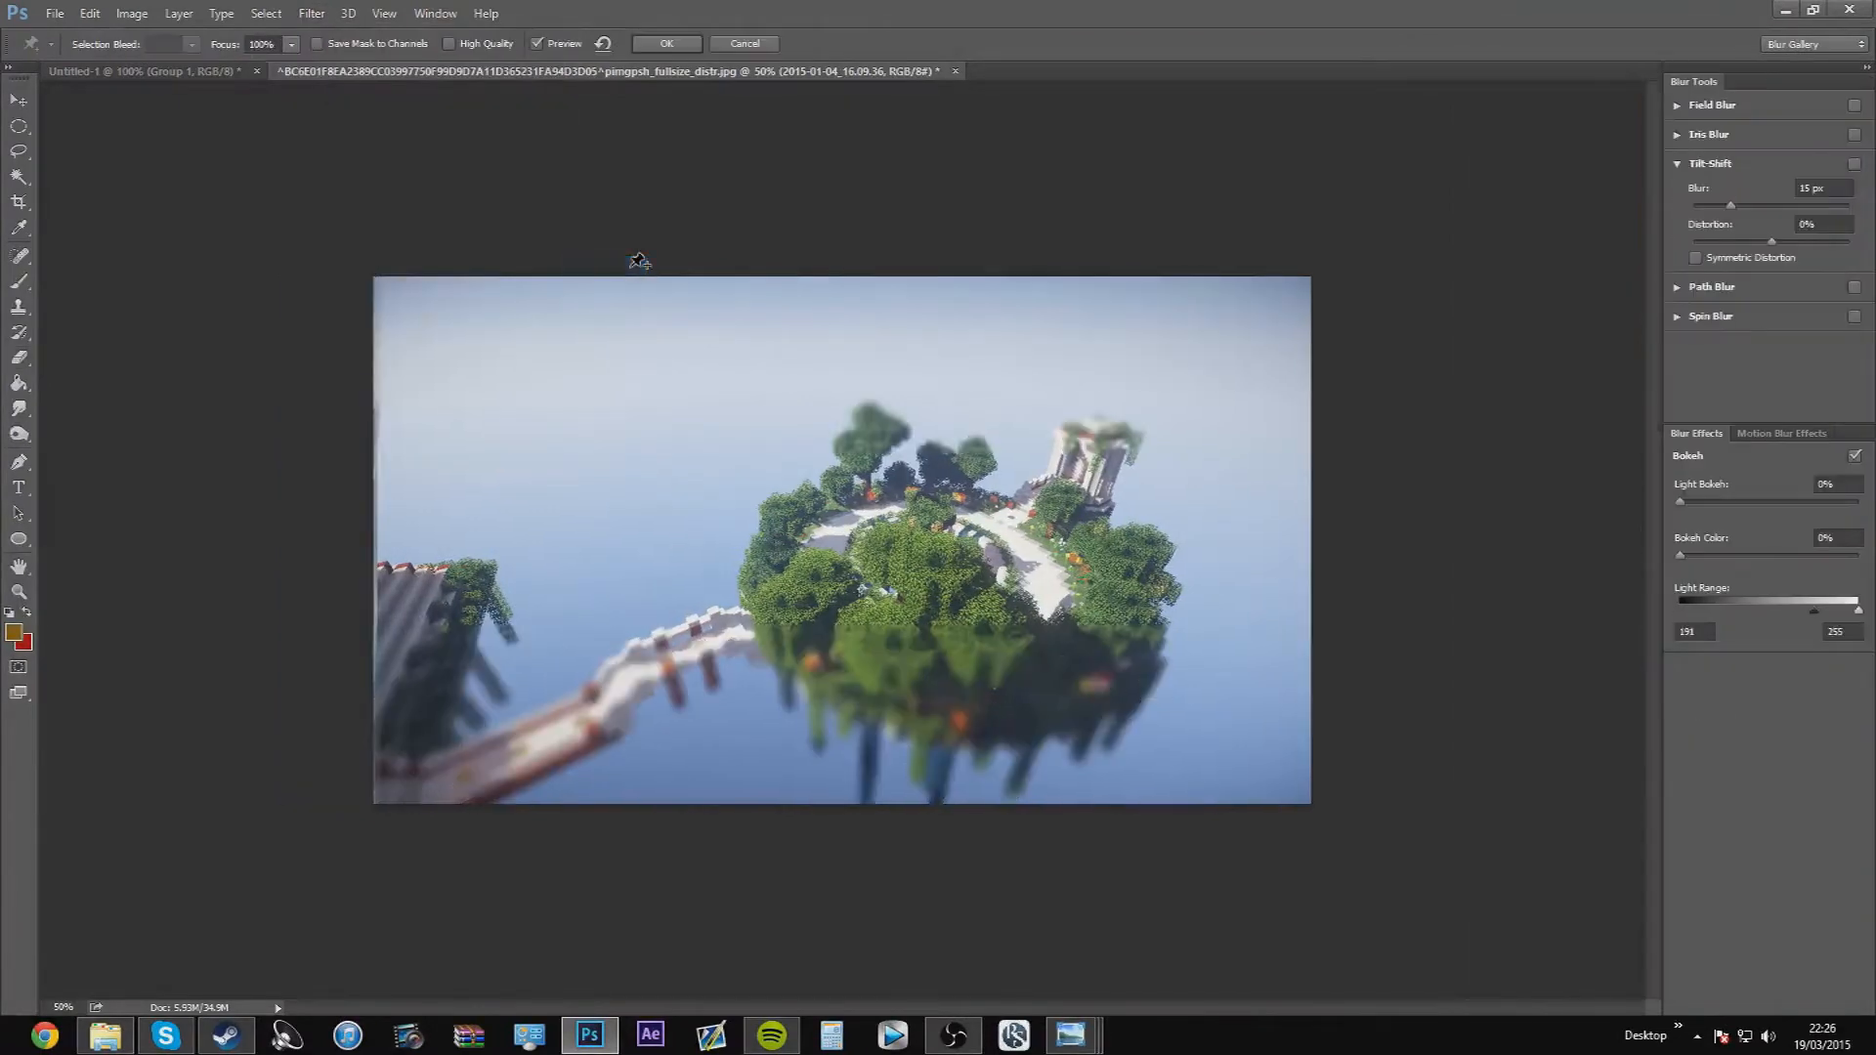
left_click_drag(844, 545, 994, 558)
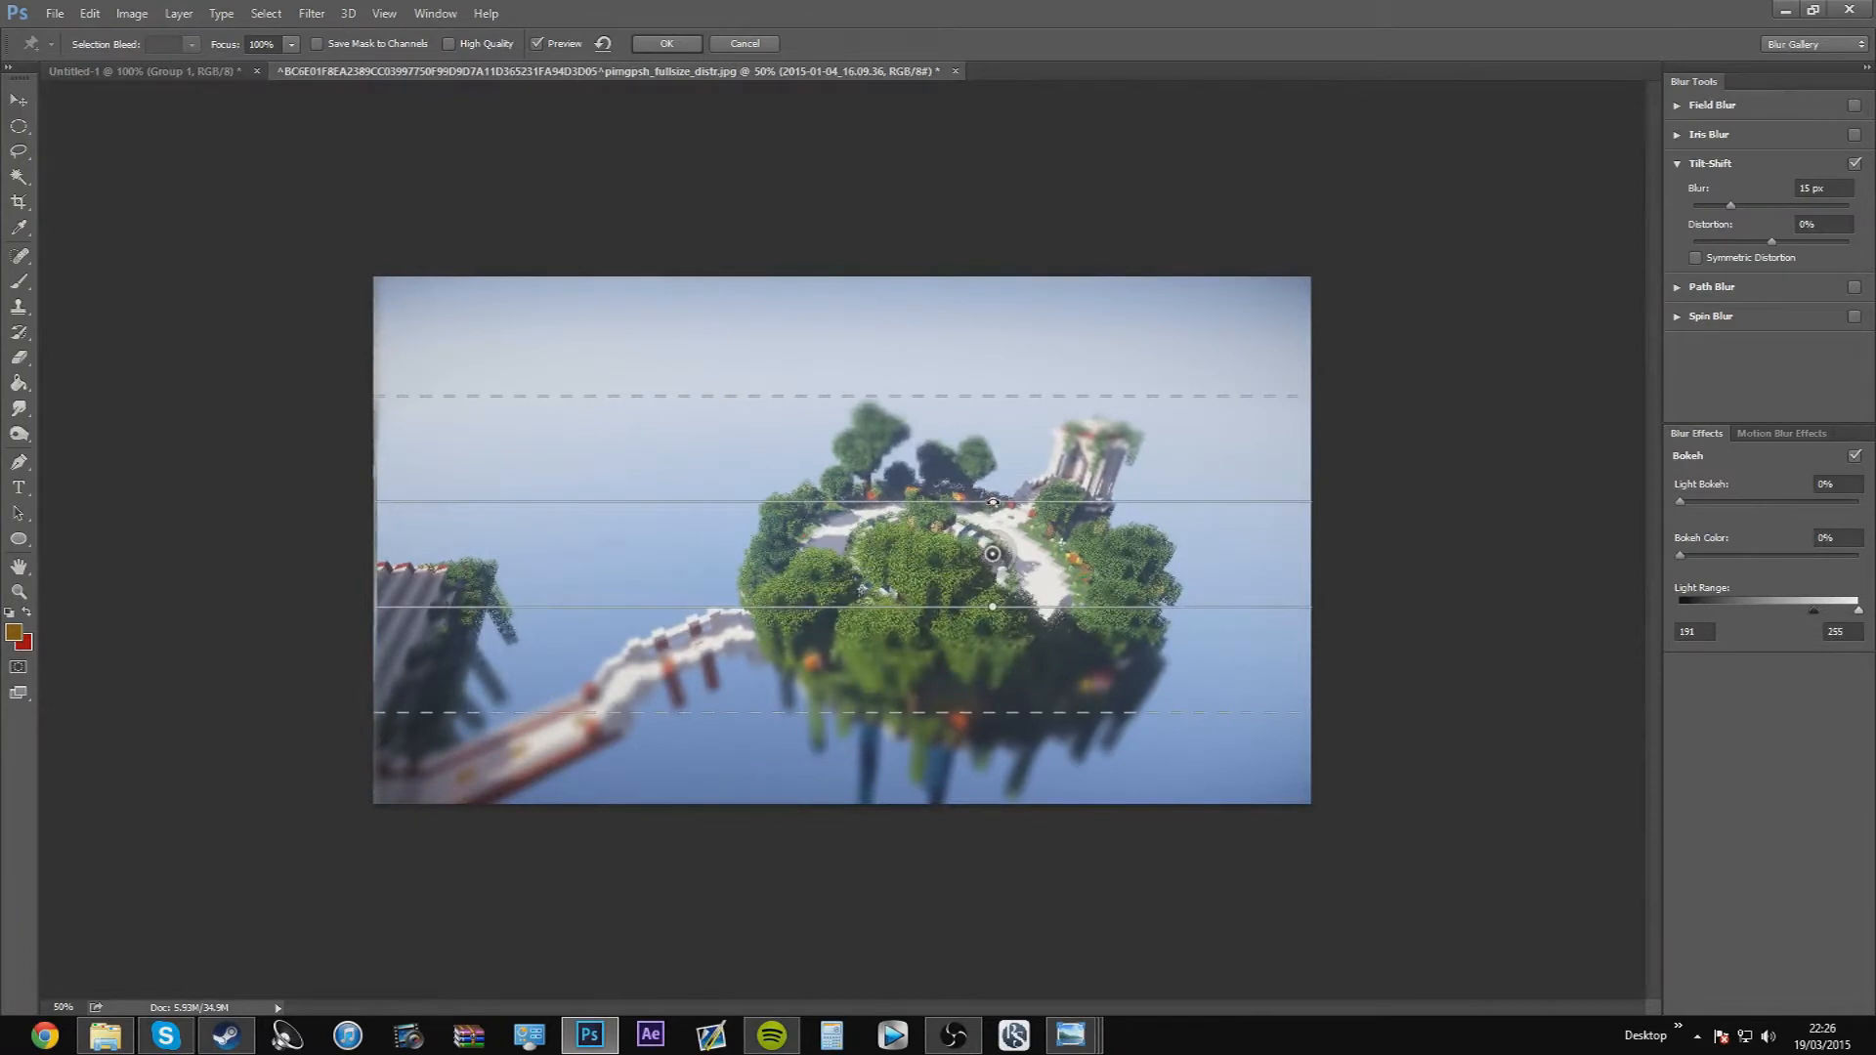
mouse_move(1000, 401)
left_mouse_down()
mouse_move(993, 335)
mouse_move(996, 392)
left_mouse_up()
left_click_drag(992, 501, 937, 430)
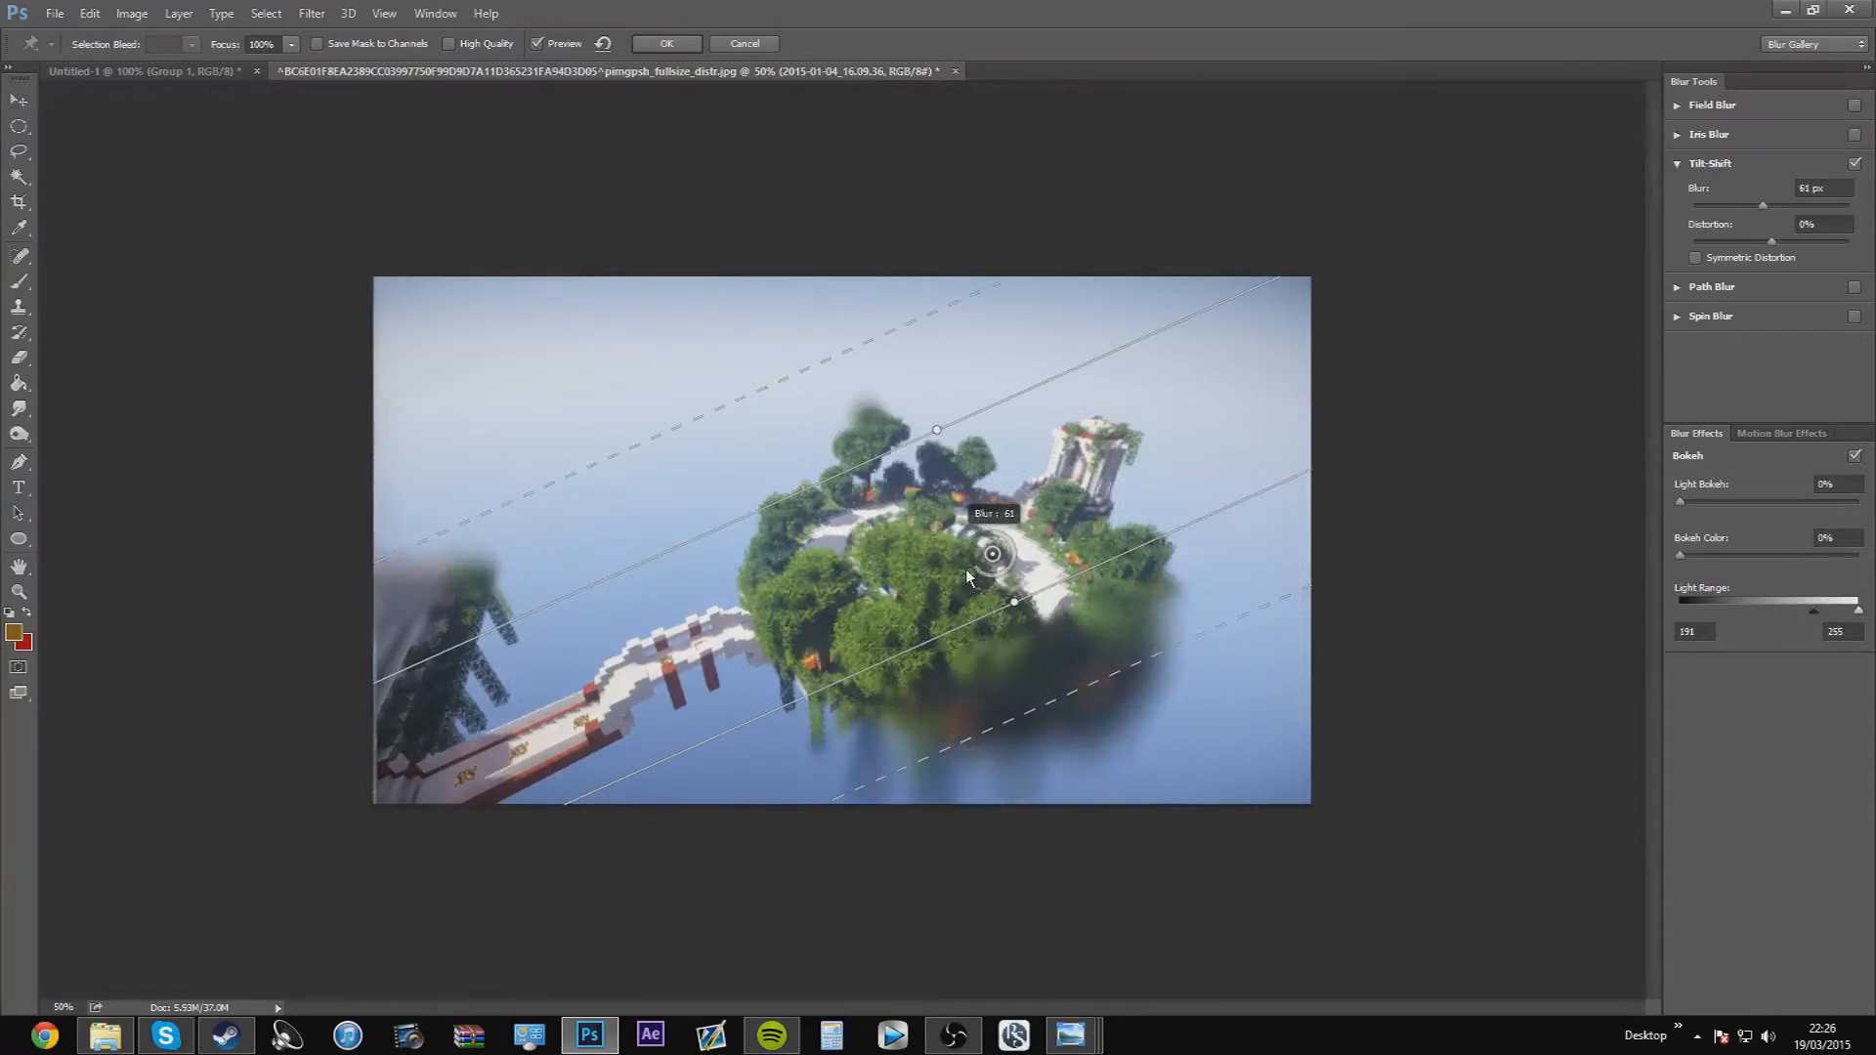
left_click_drag(1730, 205, 1757, 241)
type("0")
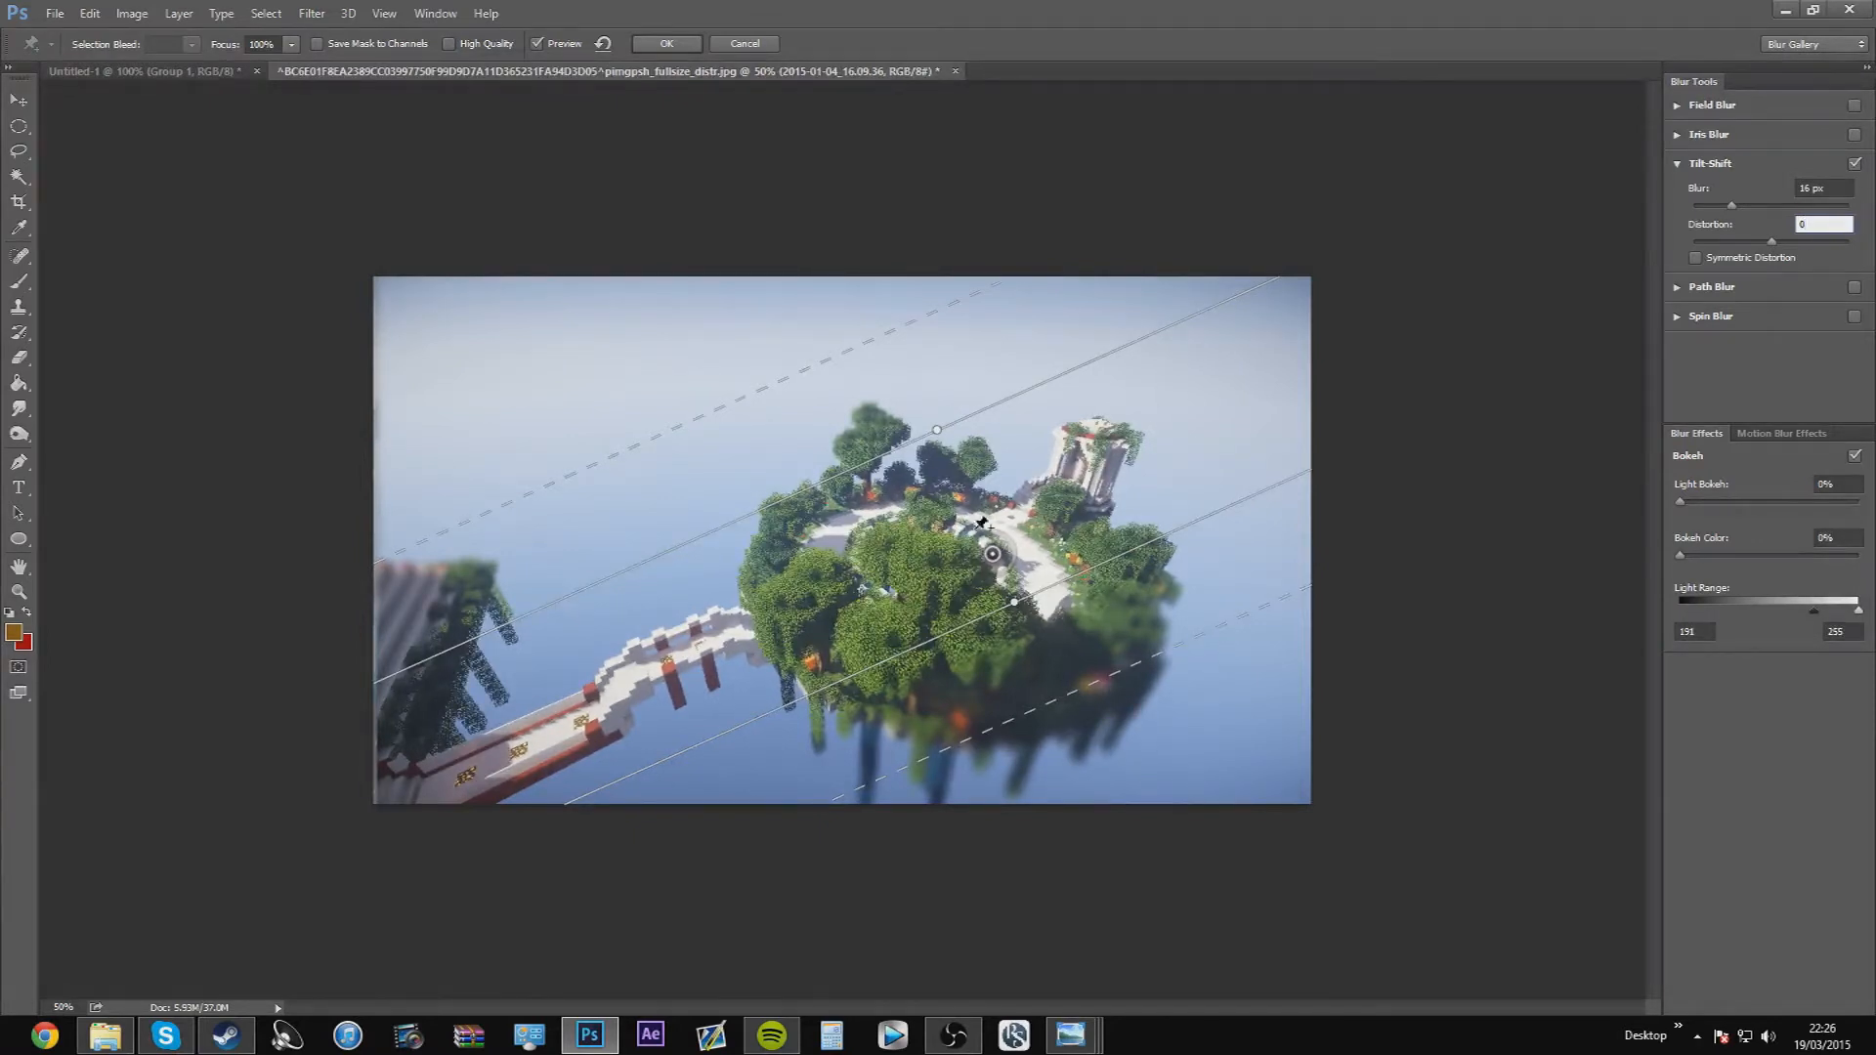
Reshape the tilt-shift focus band into a diagonal strip across the bridge and island, with the blur at 15 px
left_click_drag(1013, 603, 1082, 710)
left_click_drag(922, 439, 990, 498)
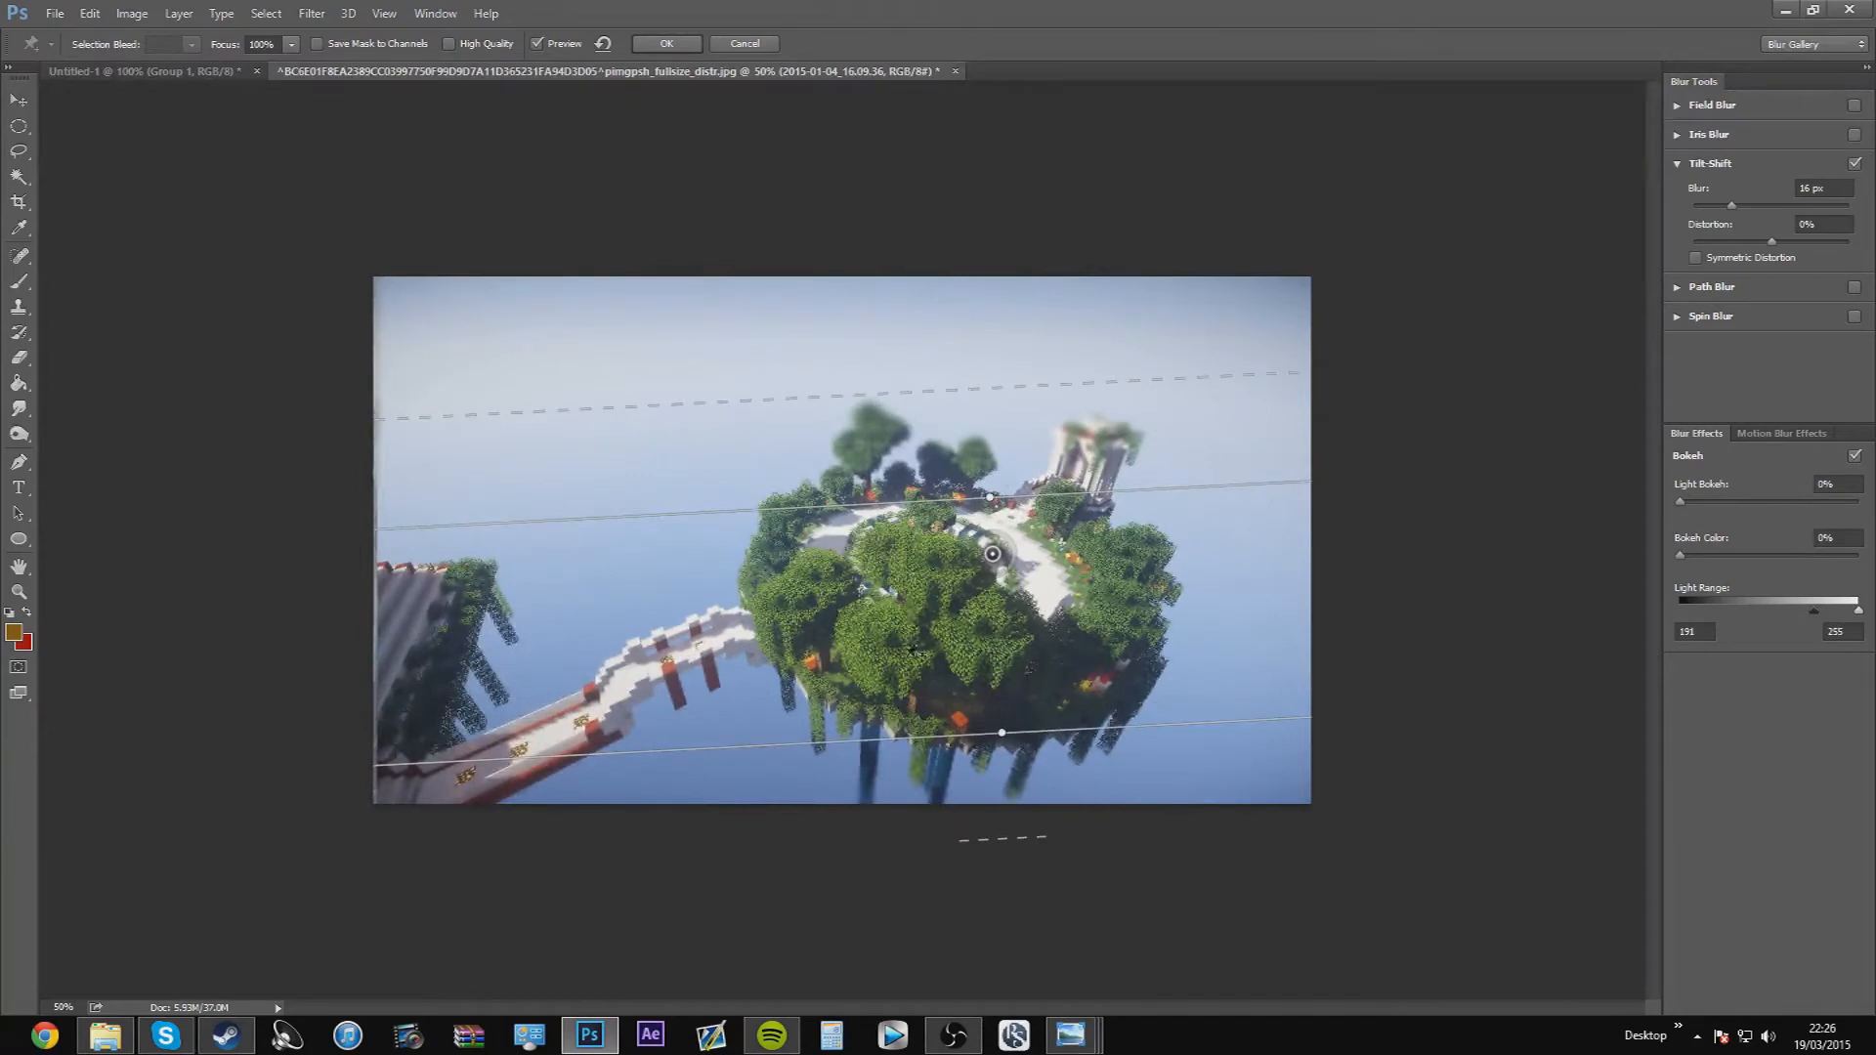
left_click_drag(1000, 733, 1029, 646)
left_click_drag(1108, 733, 1151, 784)
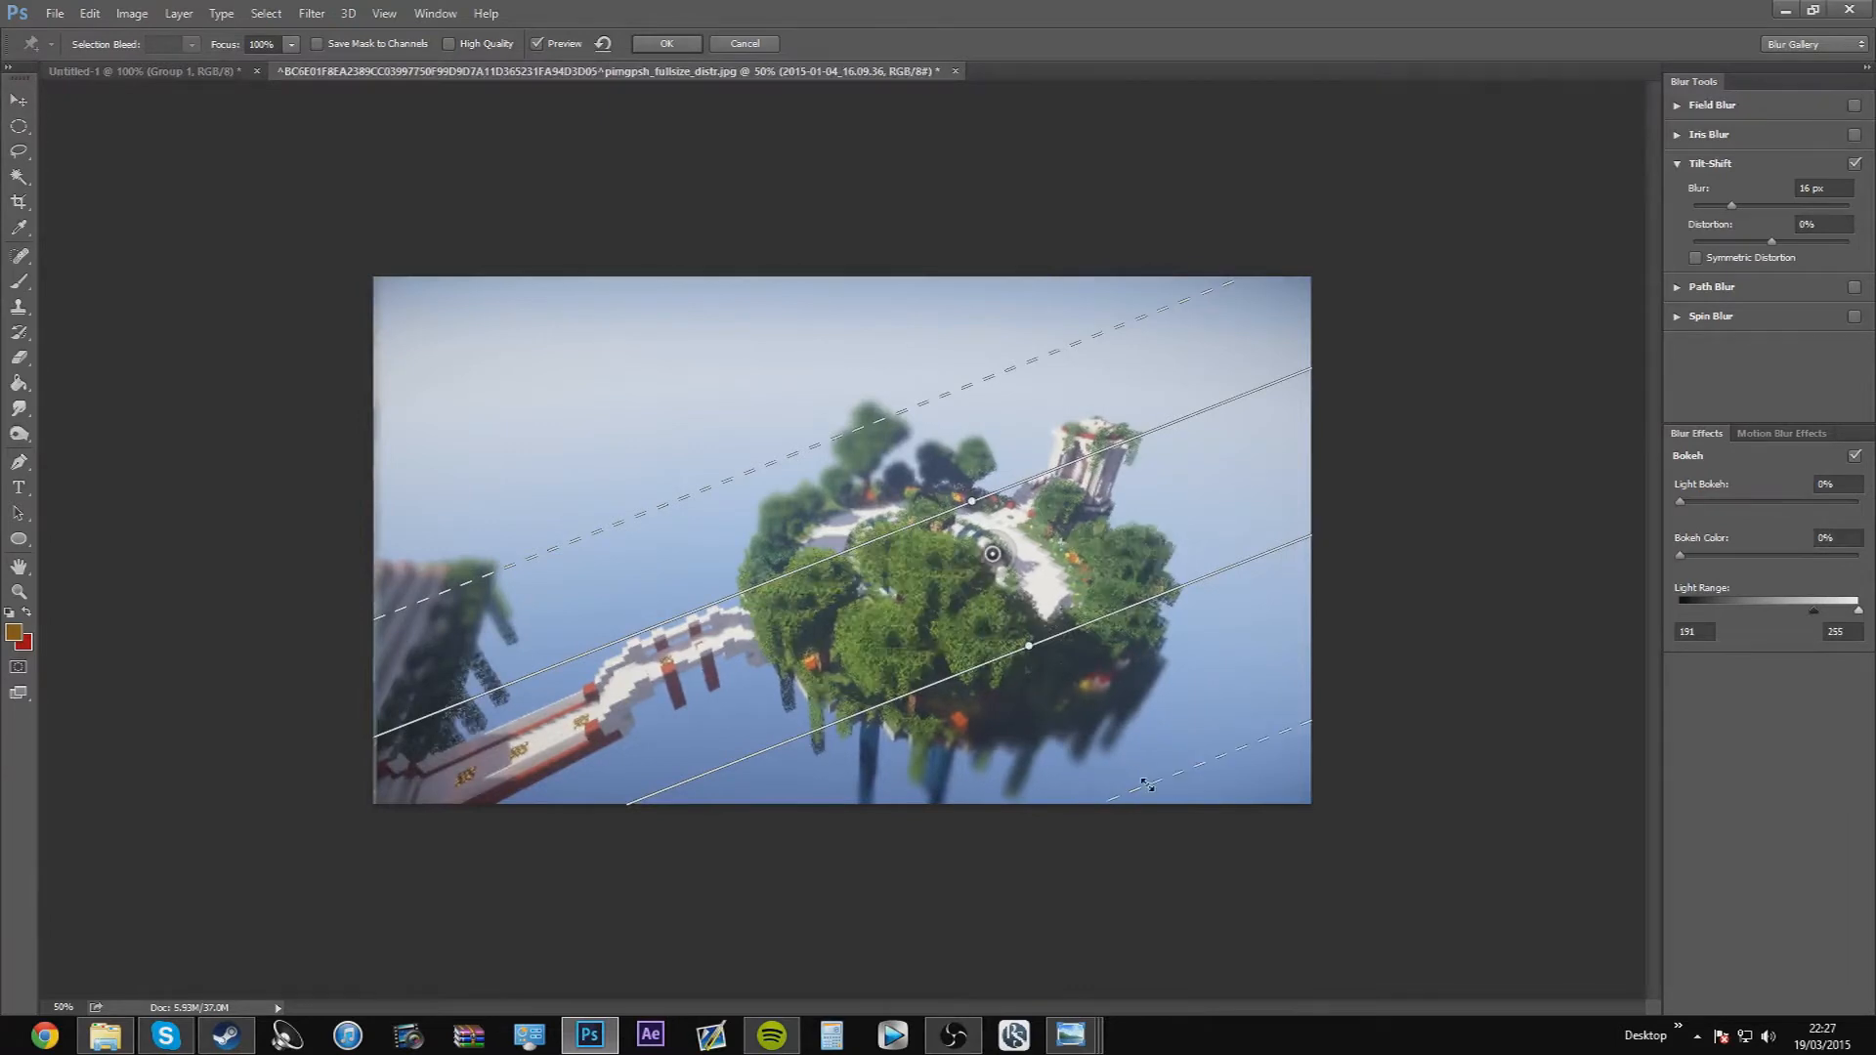
left_click_drag(869, 415, 873, 419)
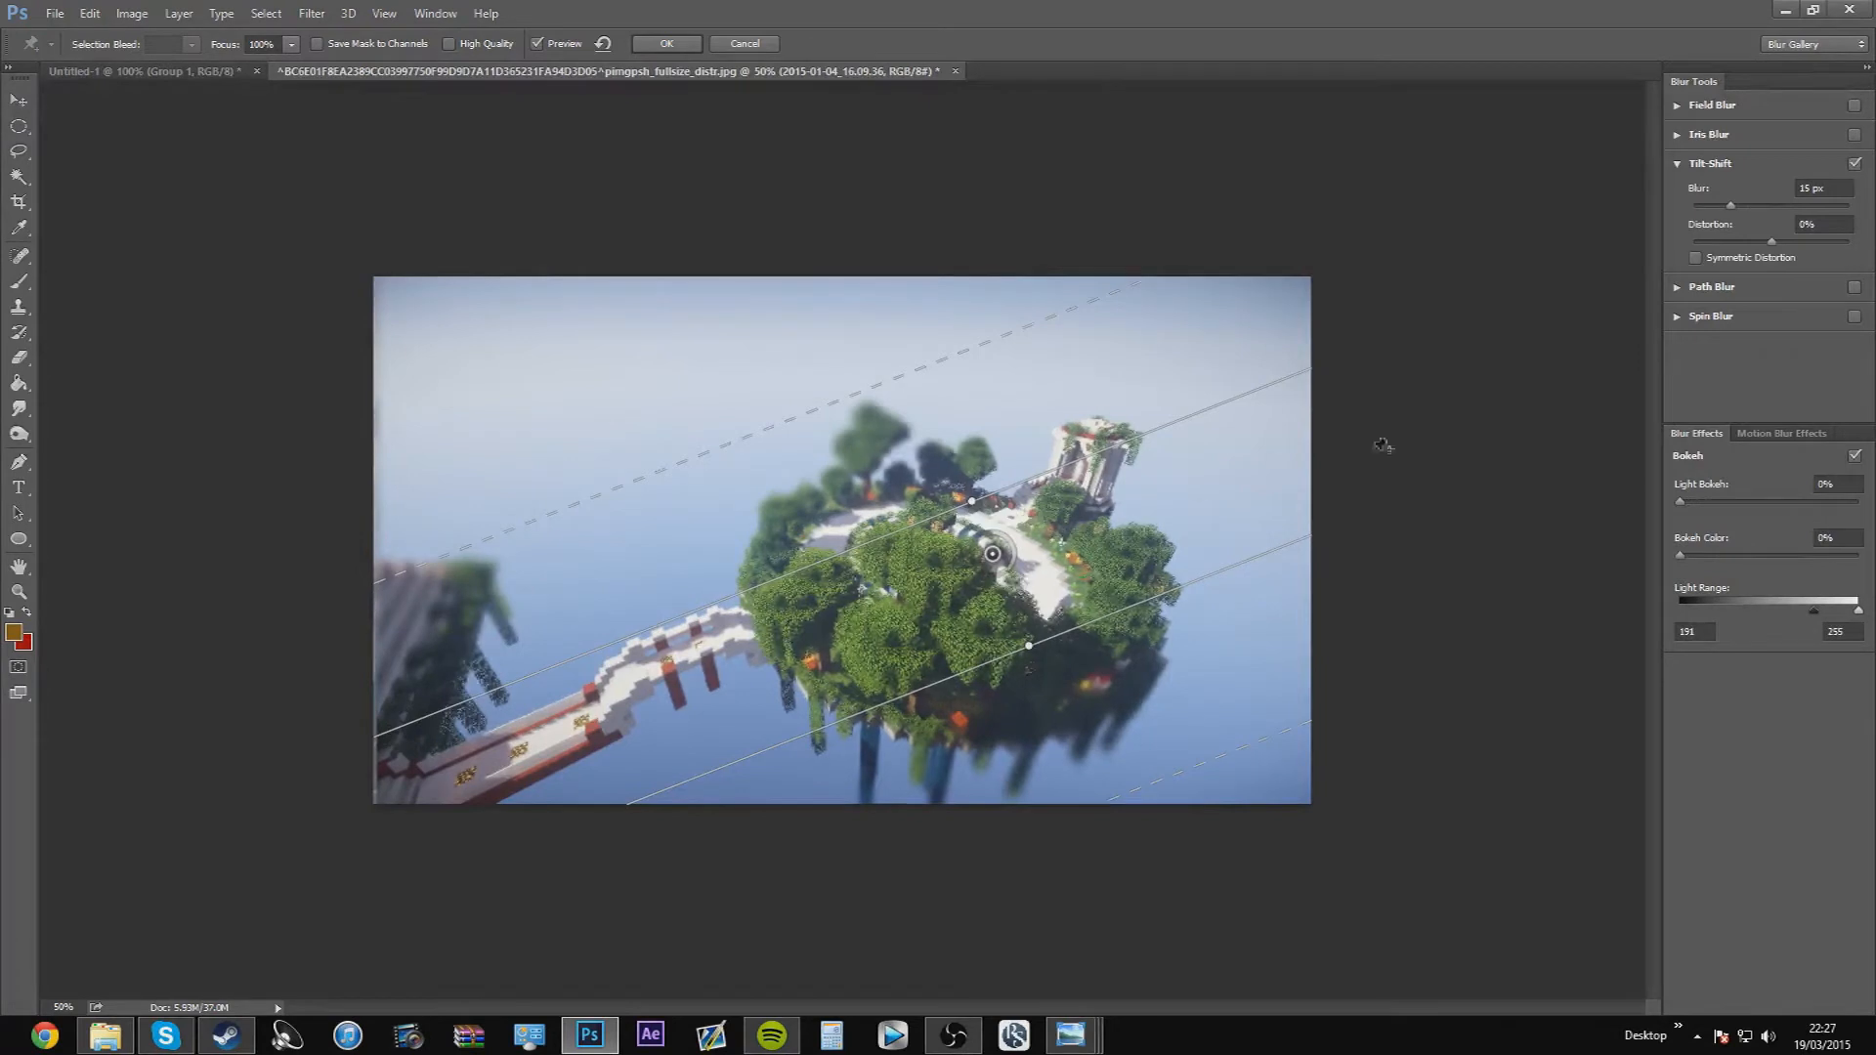
Enable High Quality for the Tilt-Shift blur, leave the focus at 100%, and apply it
left_click(450, 45)
left_click(291, 44)
mouse_move(293, 67)
left_mouse_down()
mouse_move(242, 78)
mouse_move(315, 77)
left_mouse_up()
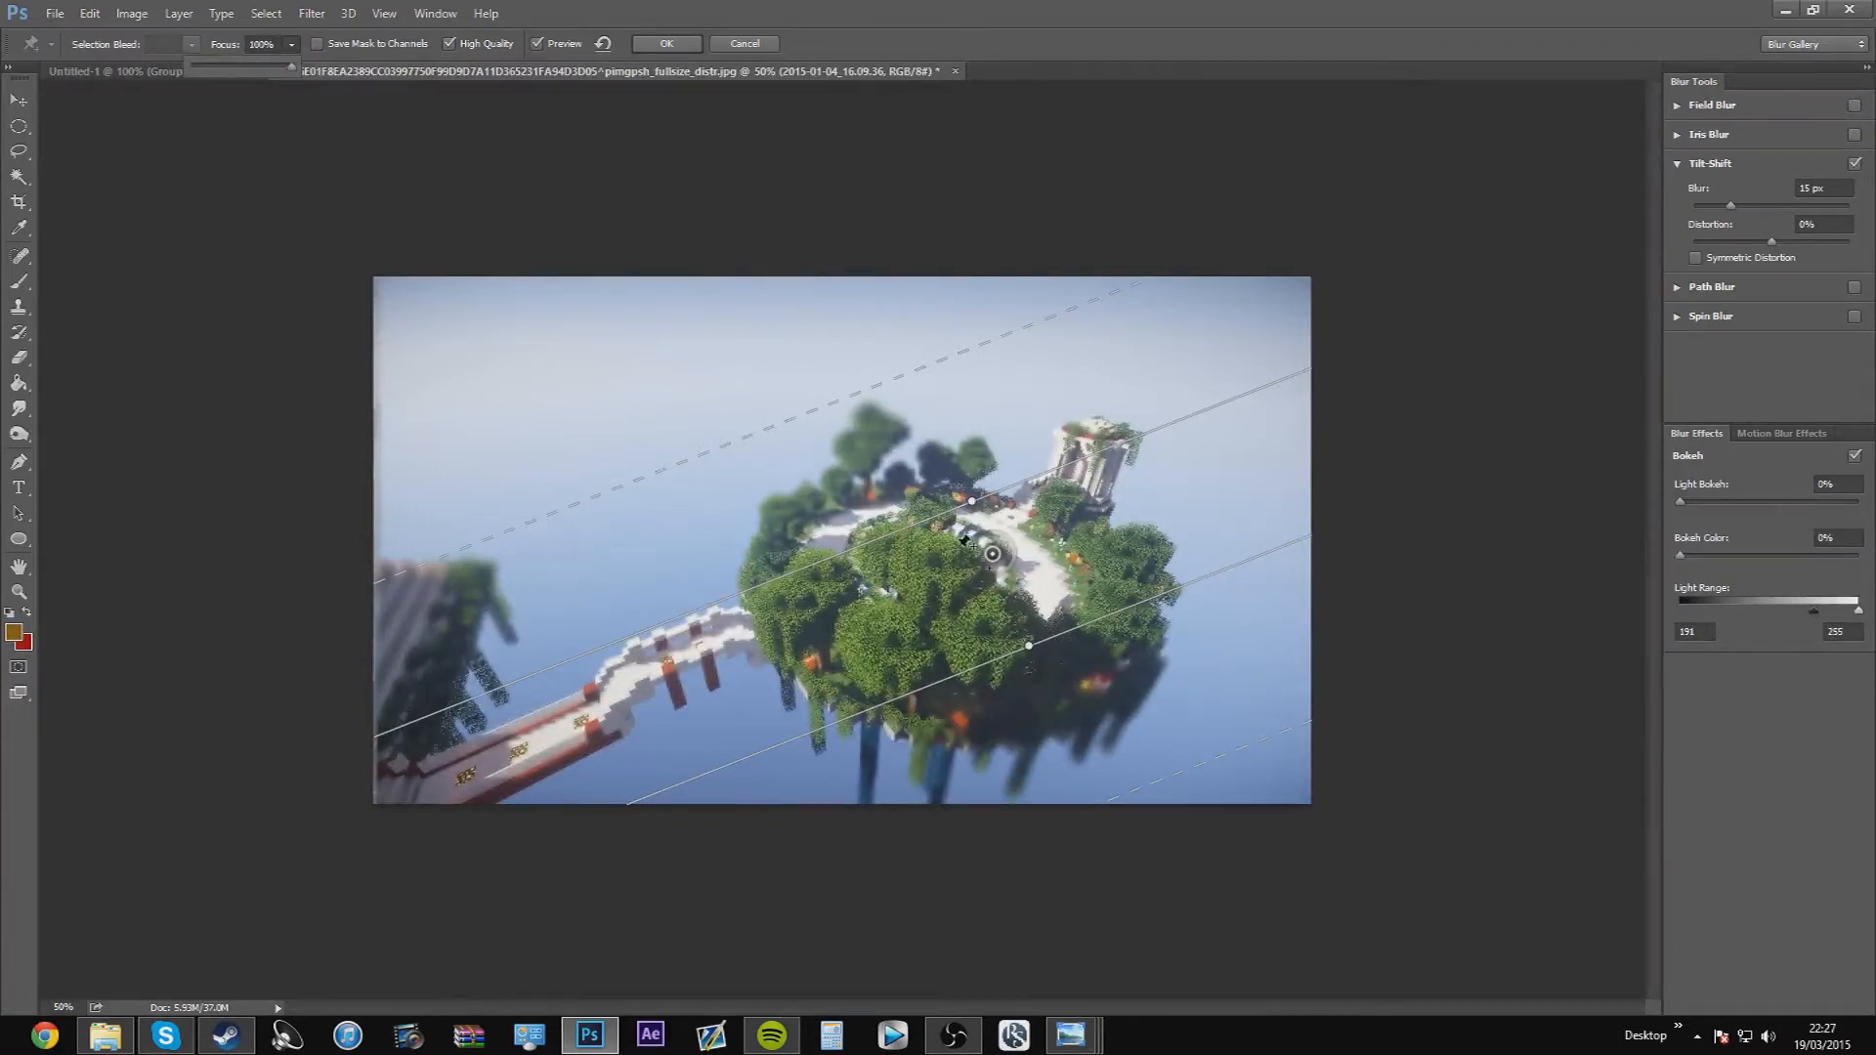
left_click(668, 43)
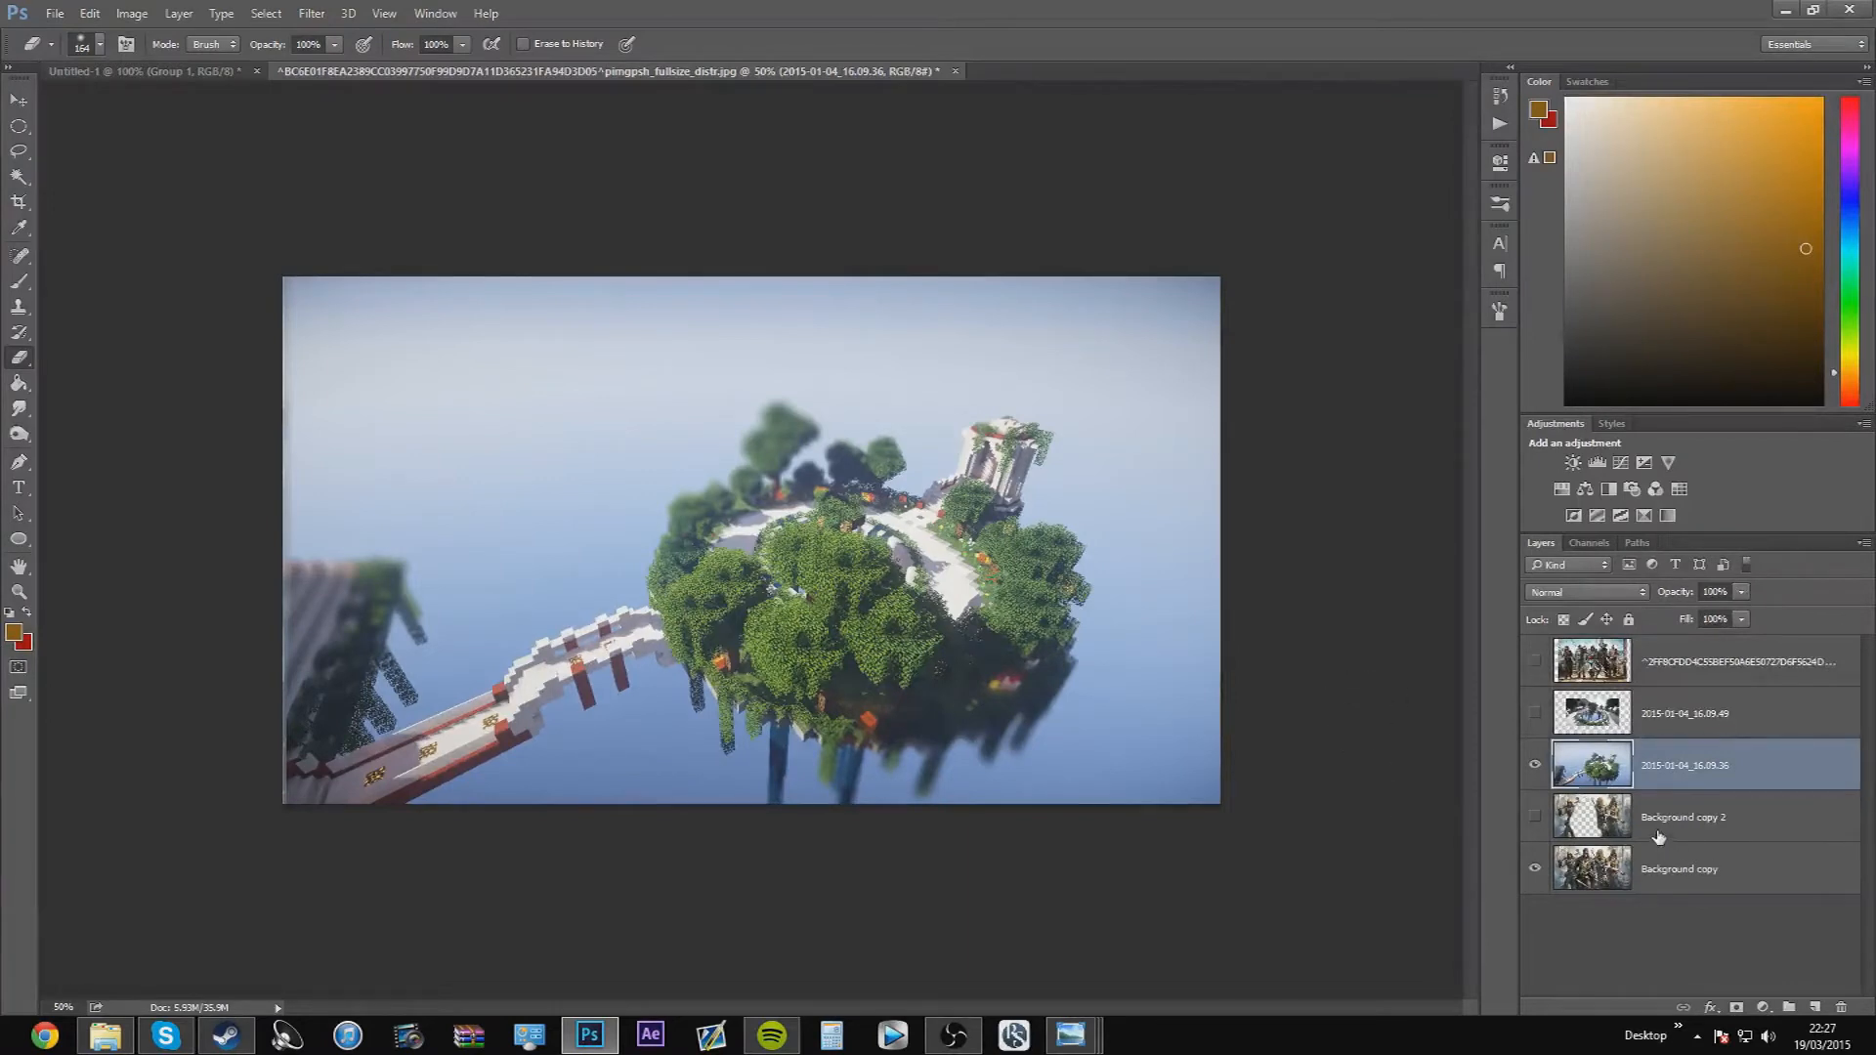
Hide the 2015-01-04_16.09.36 layer, show the 2015-01-04_16.09.49 layer and start a Field Blur on it
left_click(1533, 762)
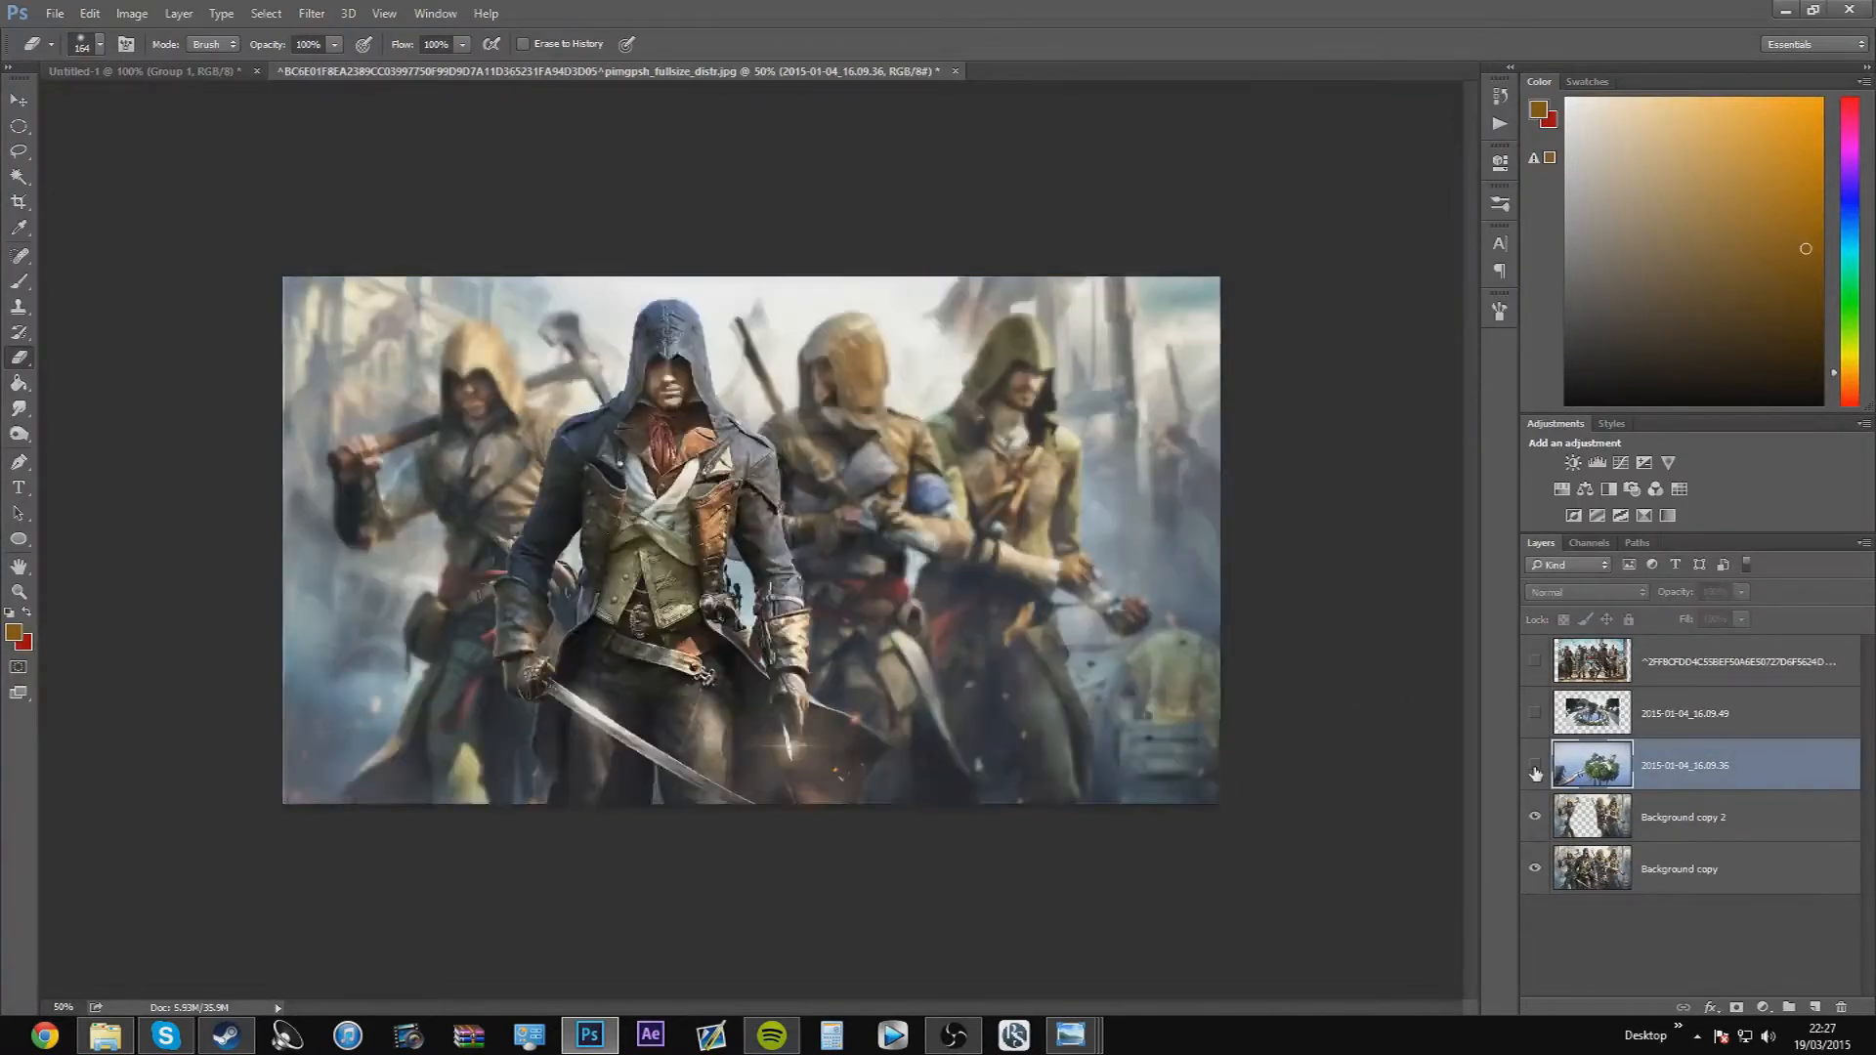
left_click(1625, 825)
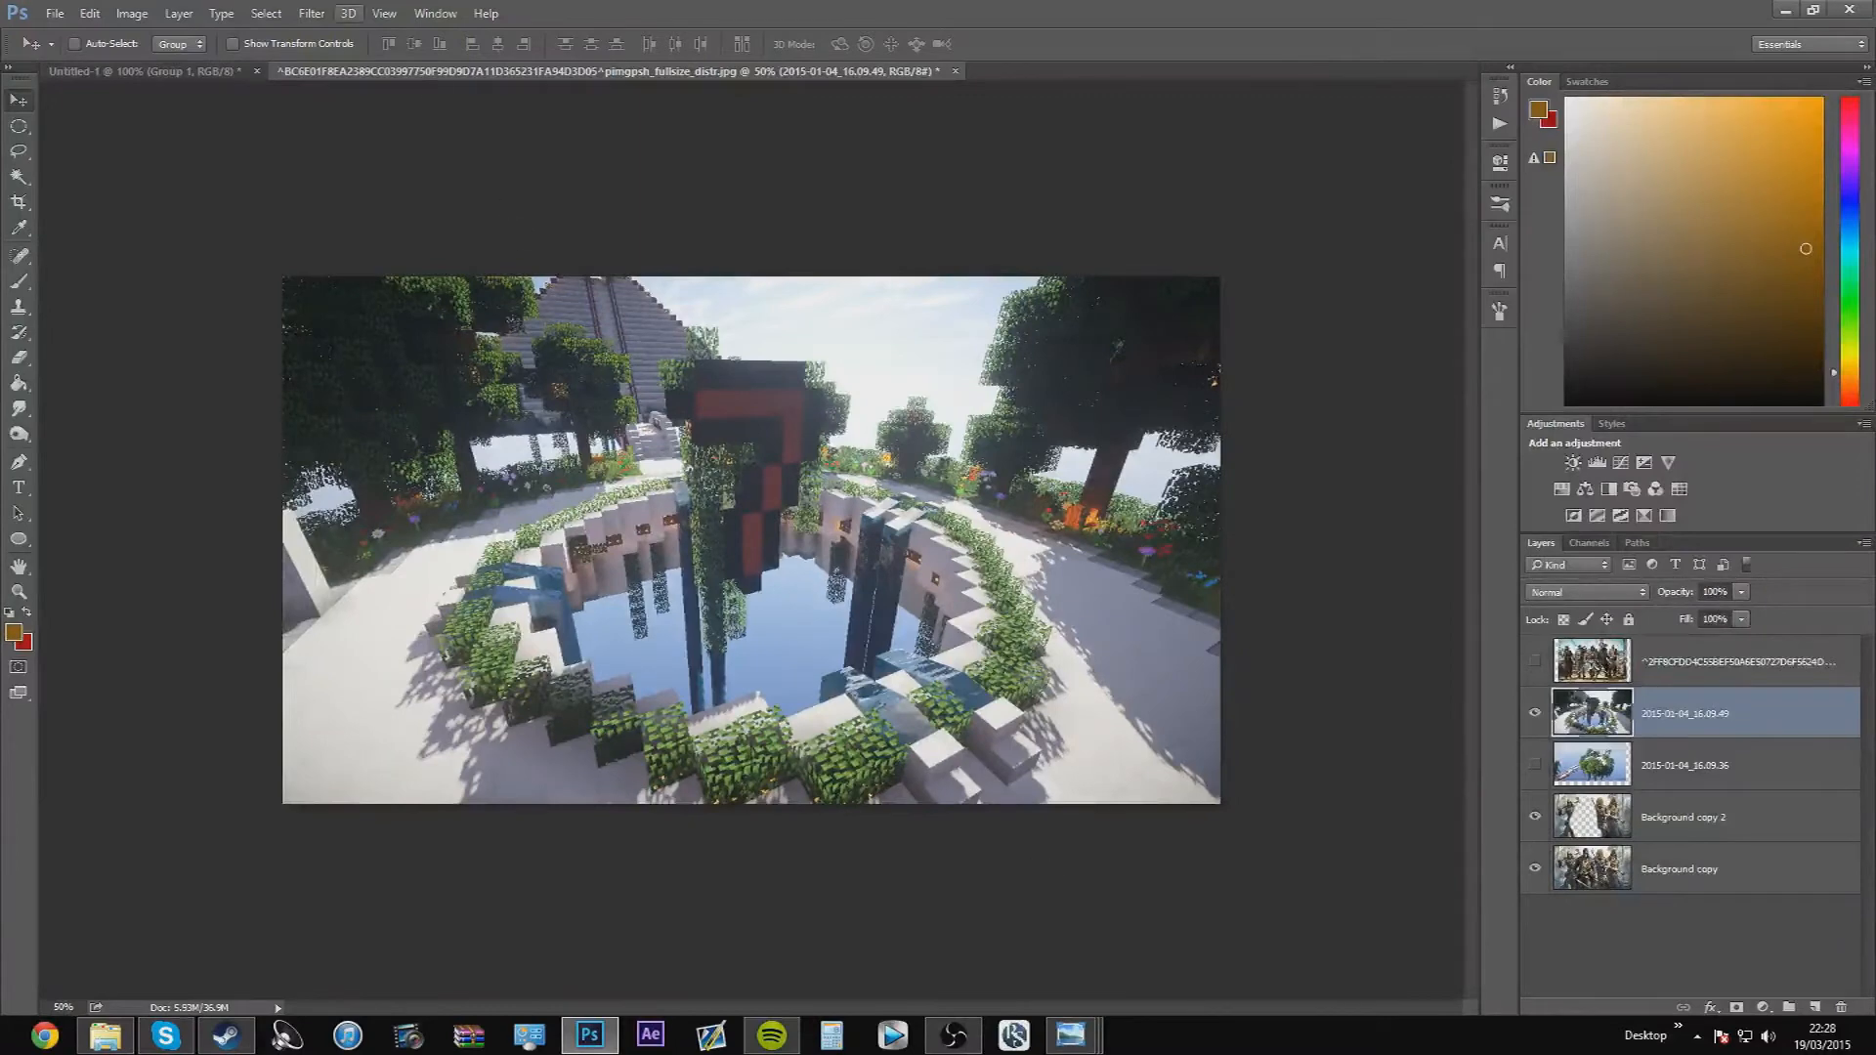
left_click(325, 17)
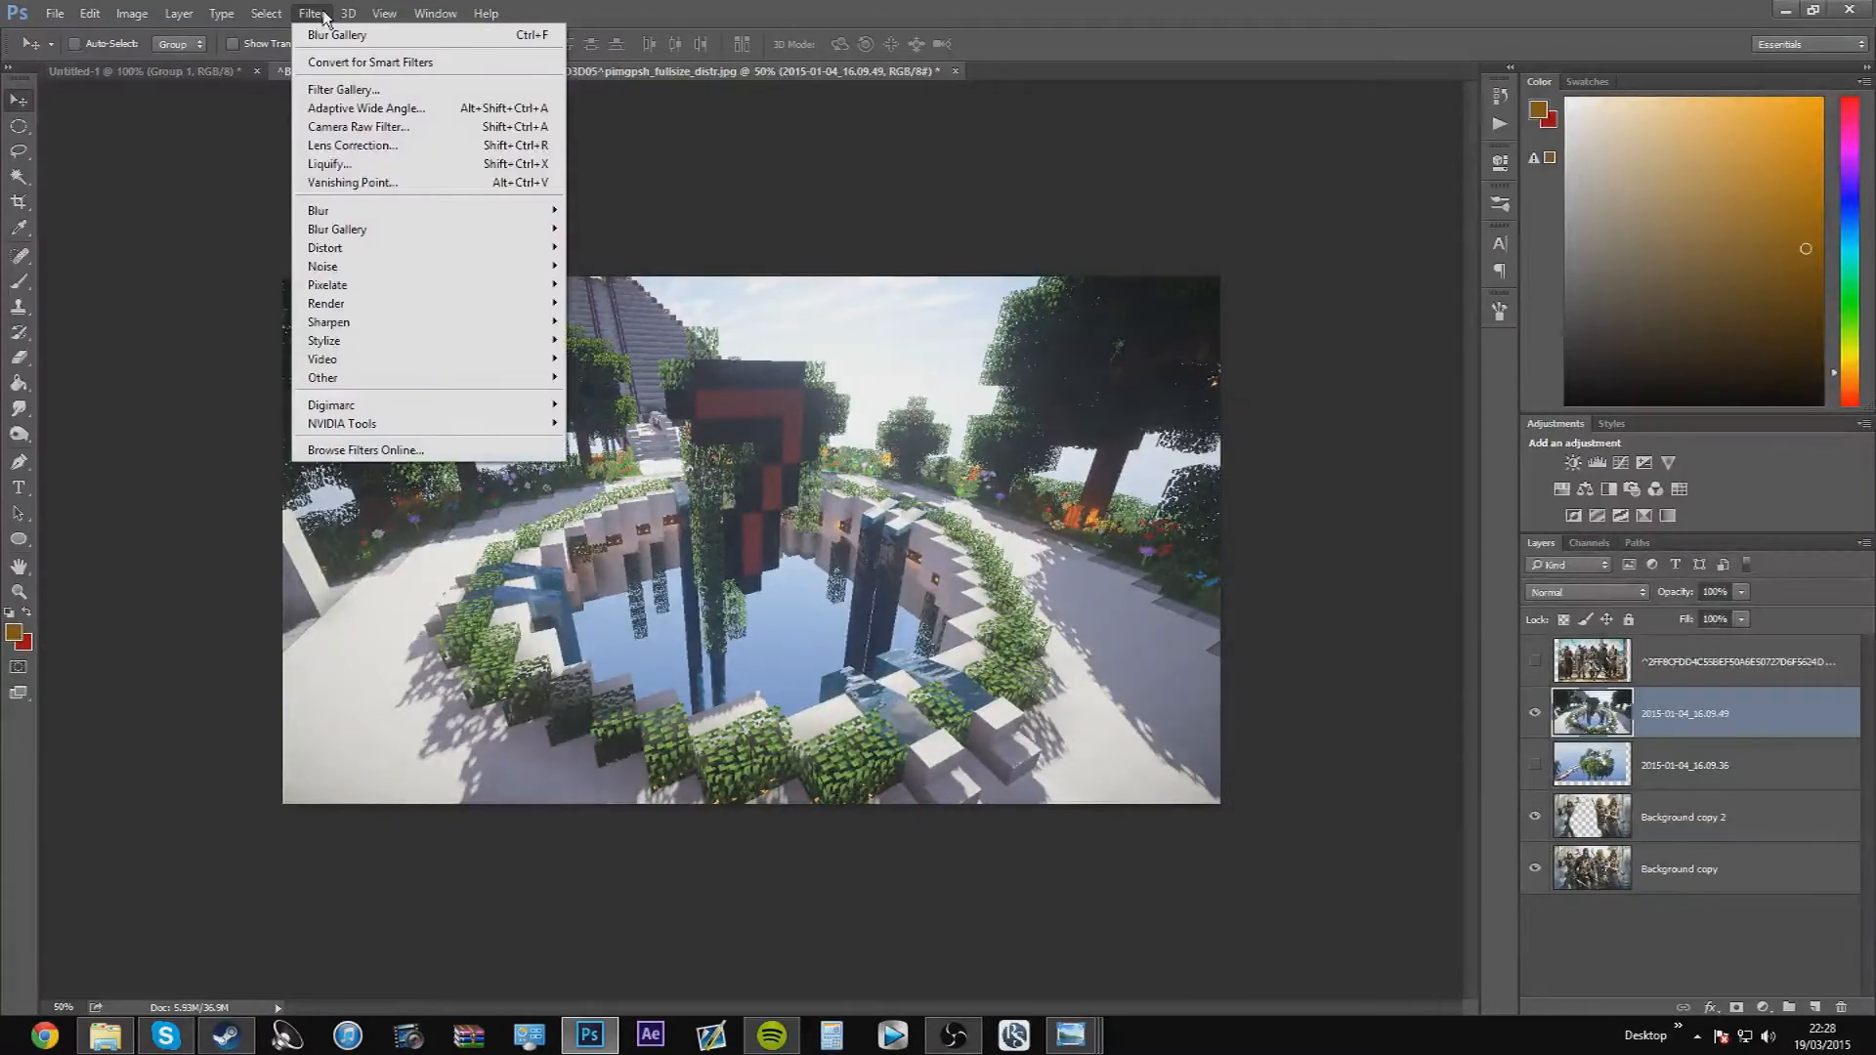
mouse_move(426, 231)
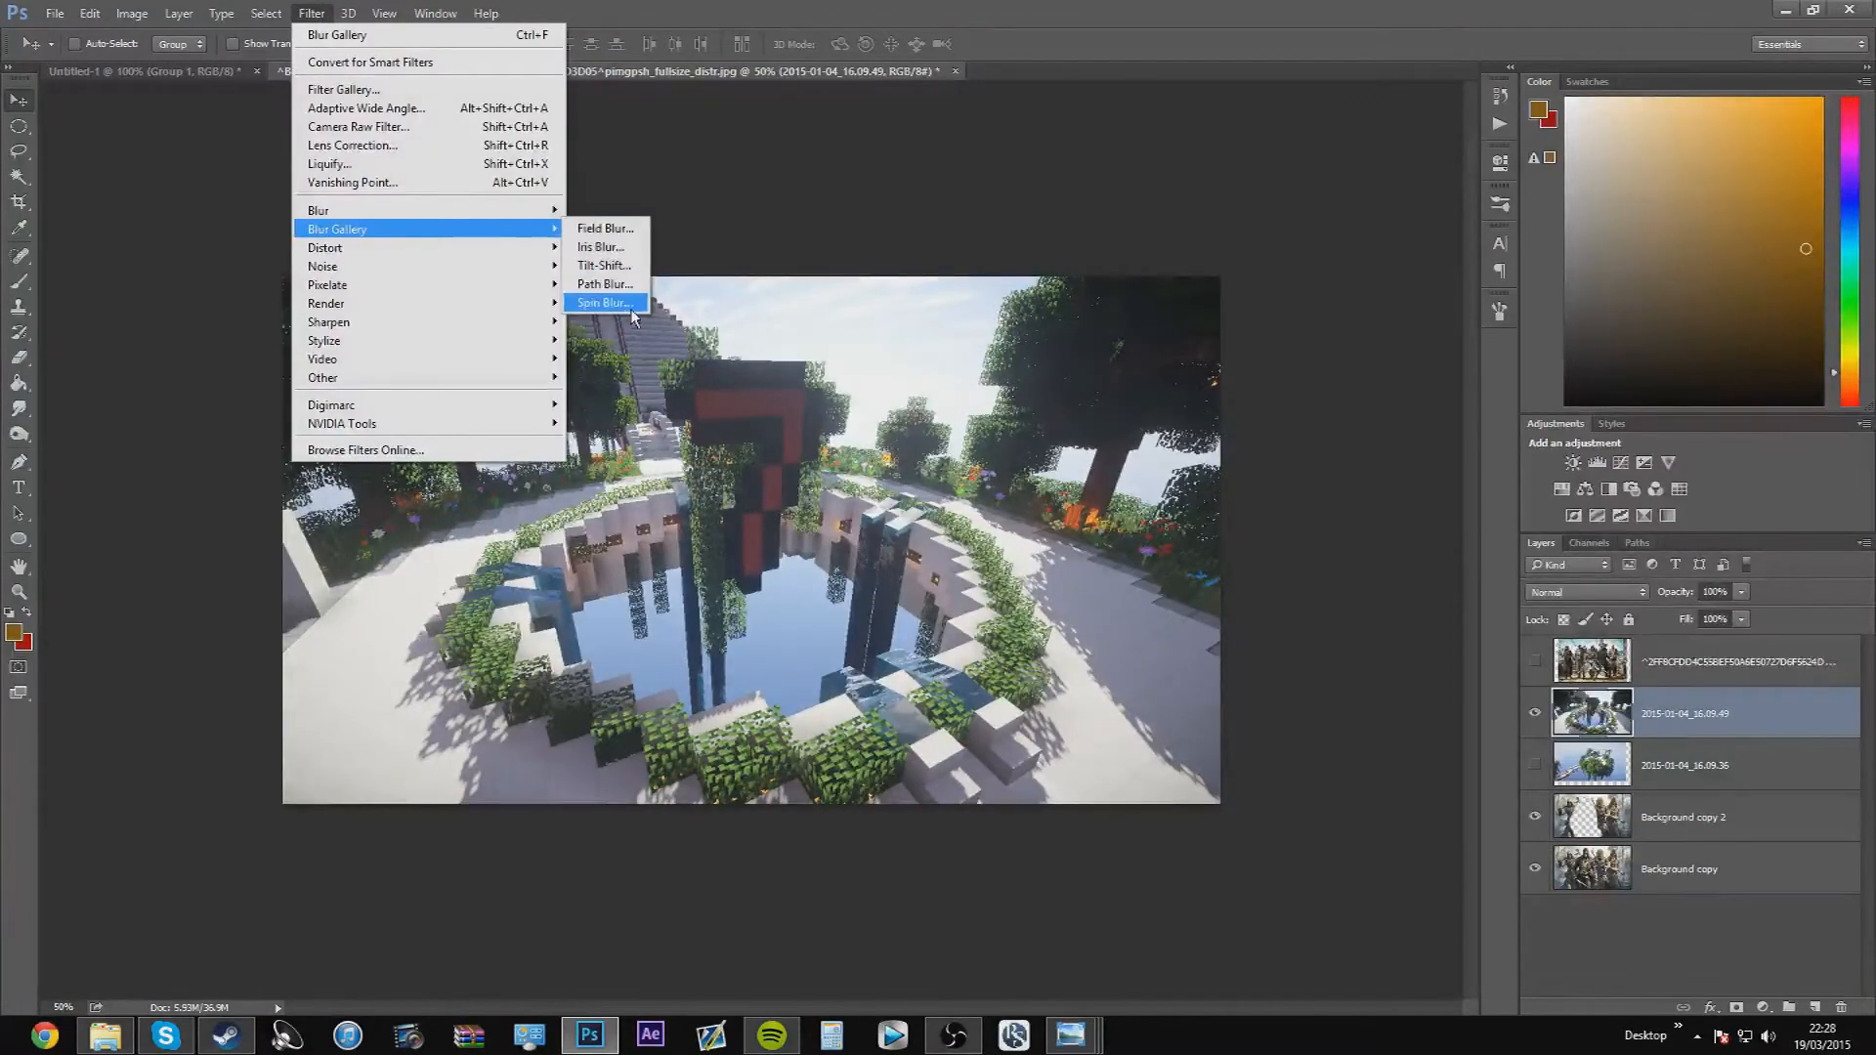
left_click(604, 228)
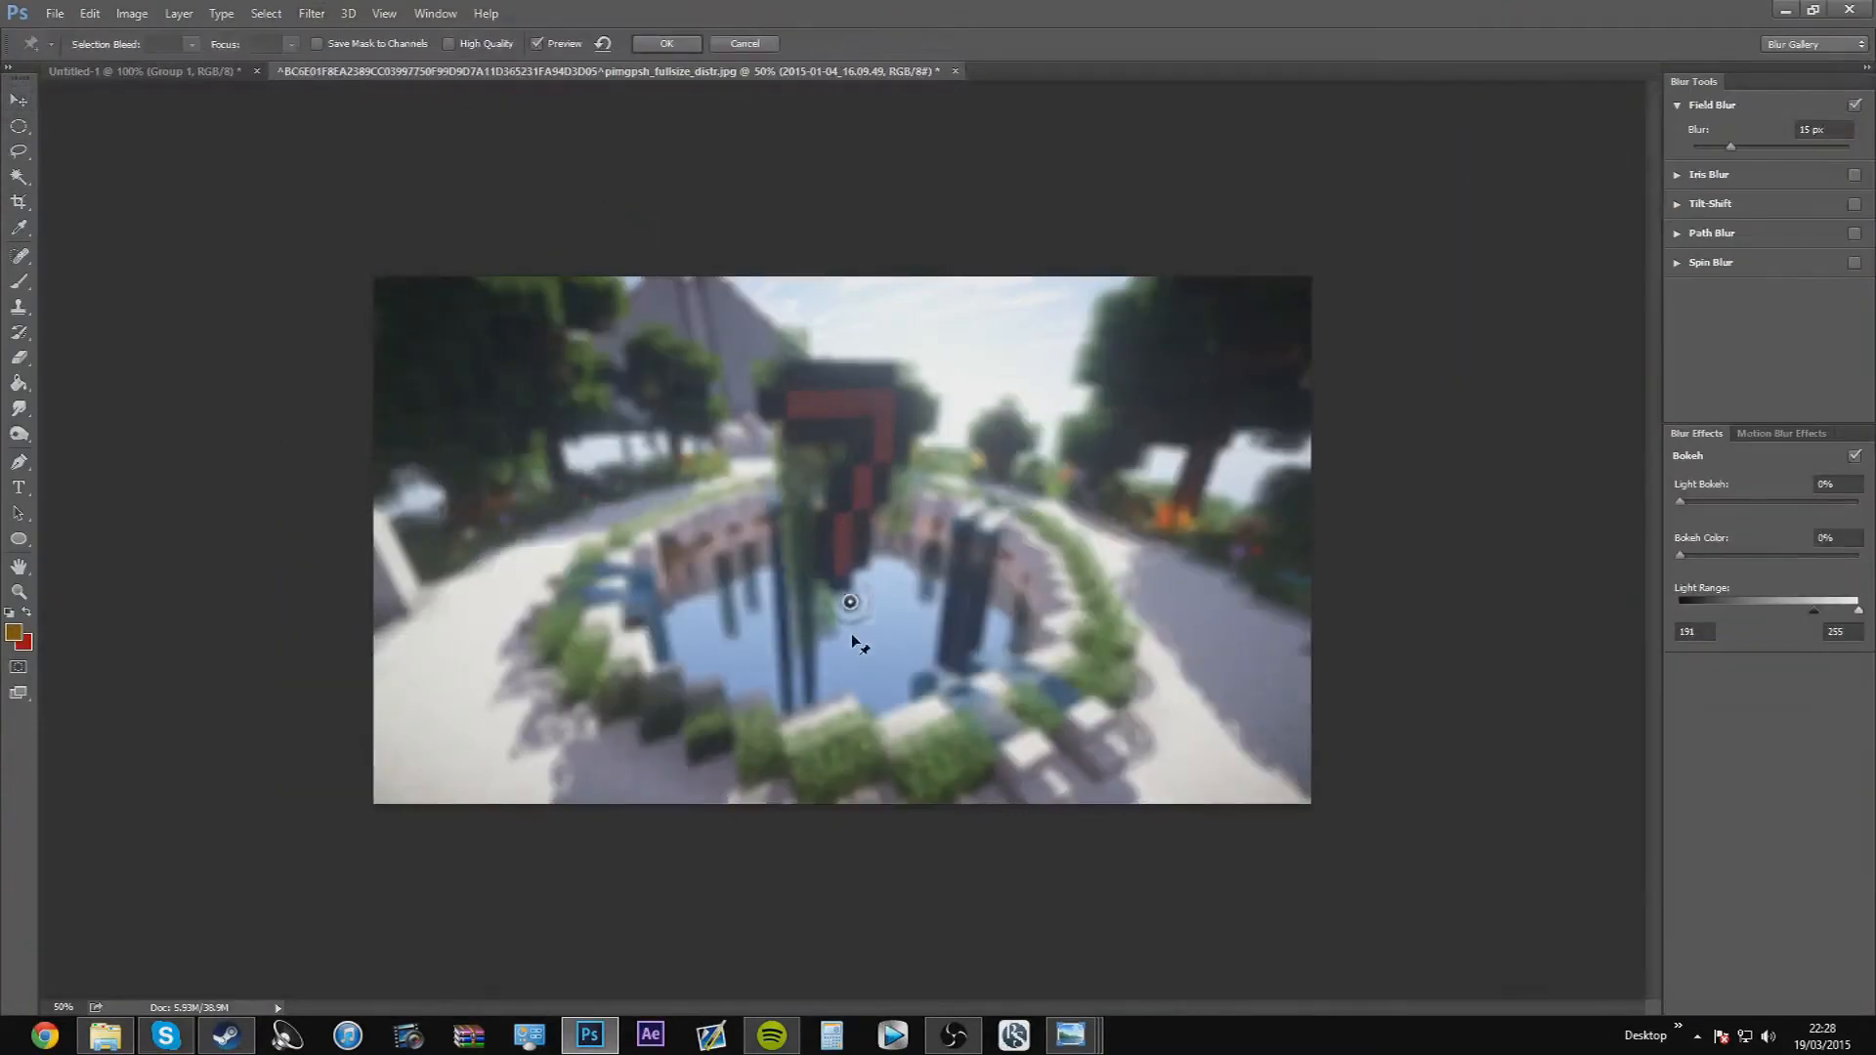
Position the field blur pins to keep the red-and-black pillar sharp and blur the pond's left edge at 37 px
left_click_drag(840, 589, 839, 601)
left_click(618, 330)
left_click_drag(637, 335, 765, 515)
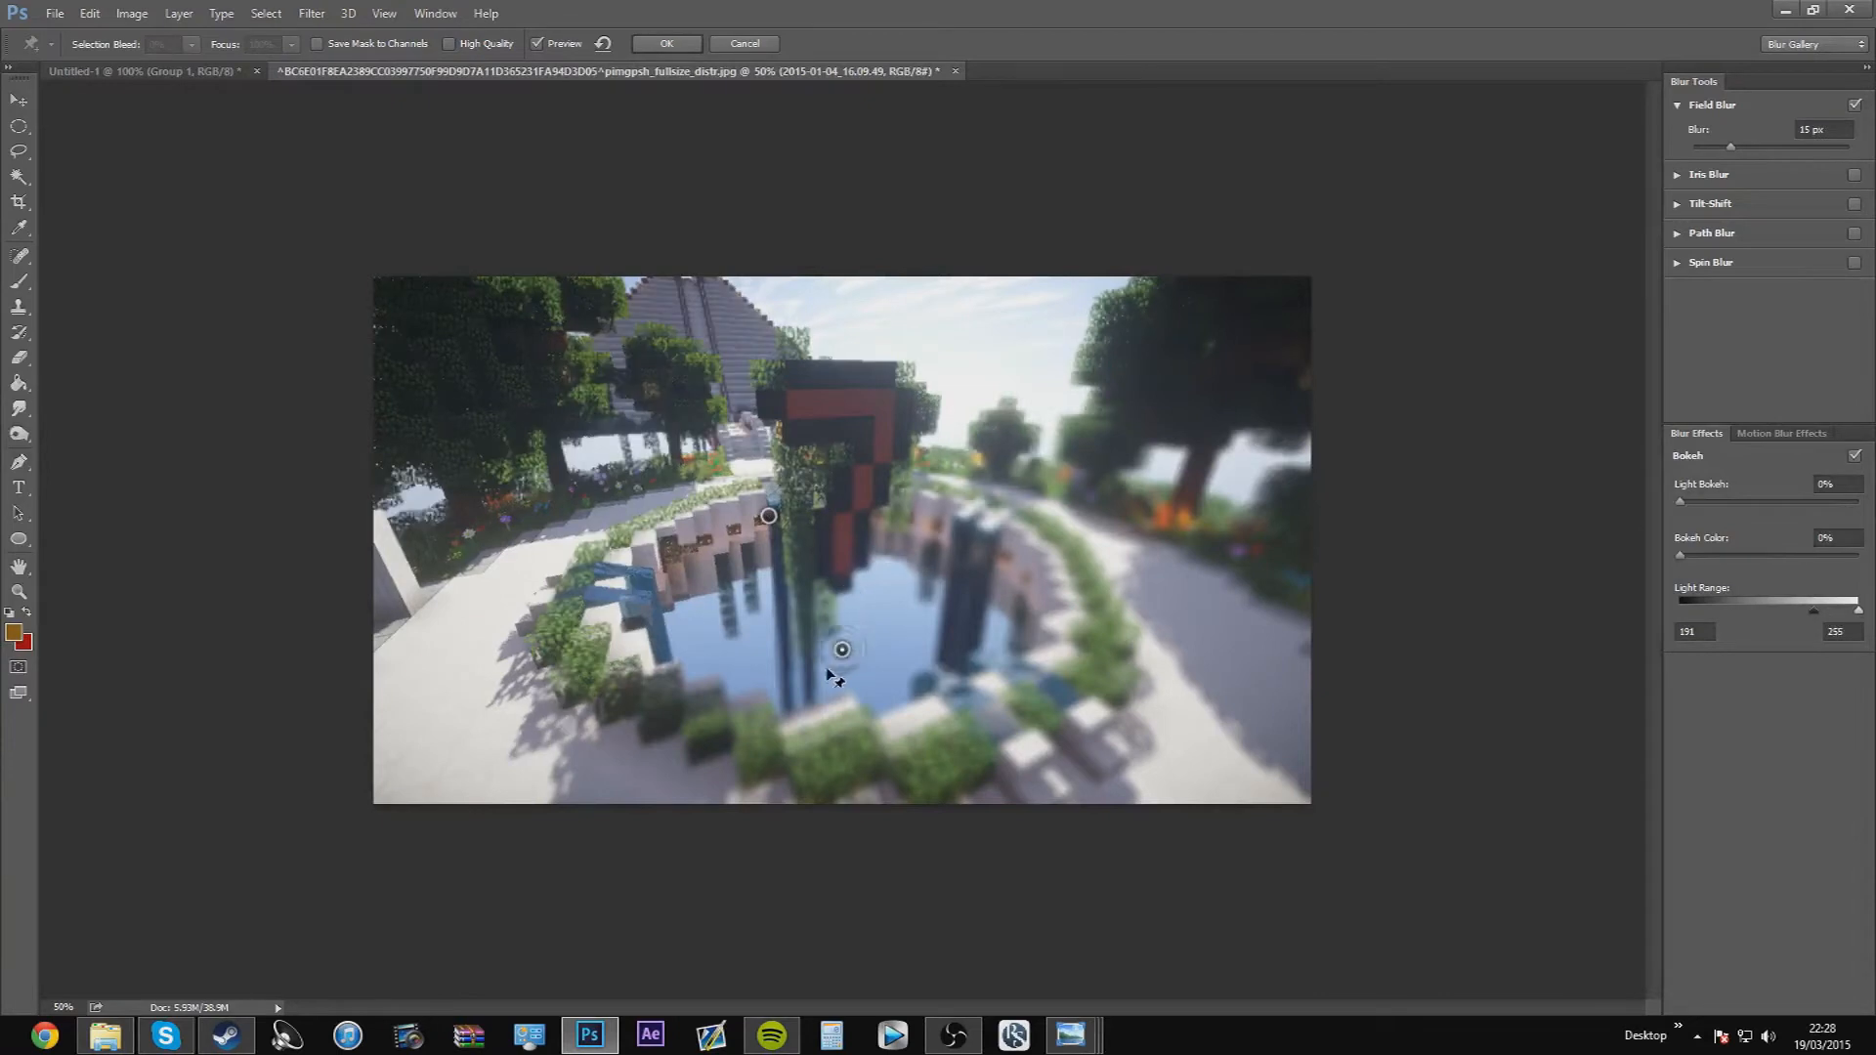
left_click(537, 627)
left_click_drag(768, 515, 852, 461)
left_click_drag(537, 627, 586, 601)
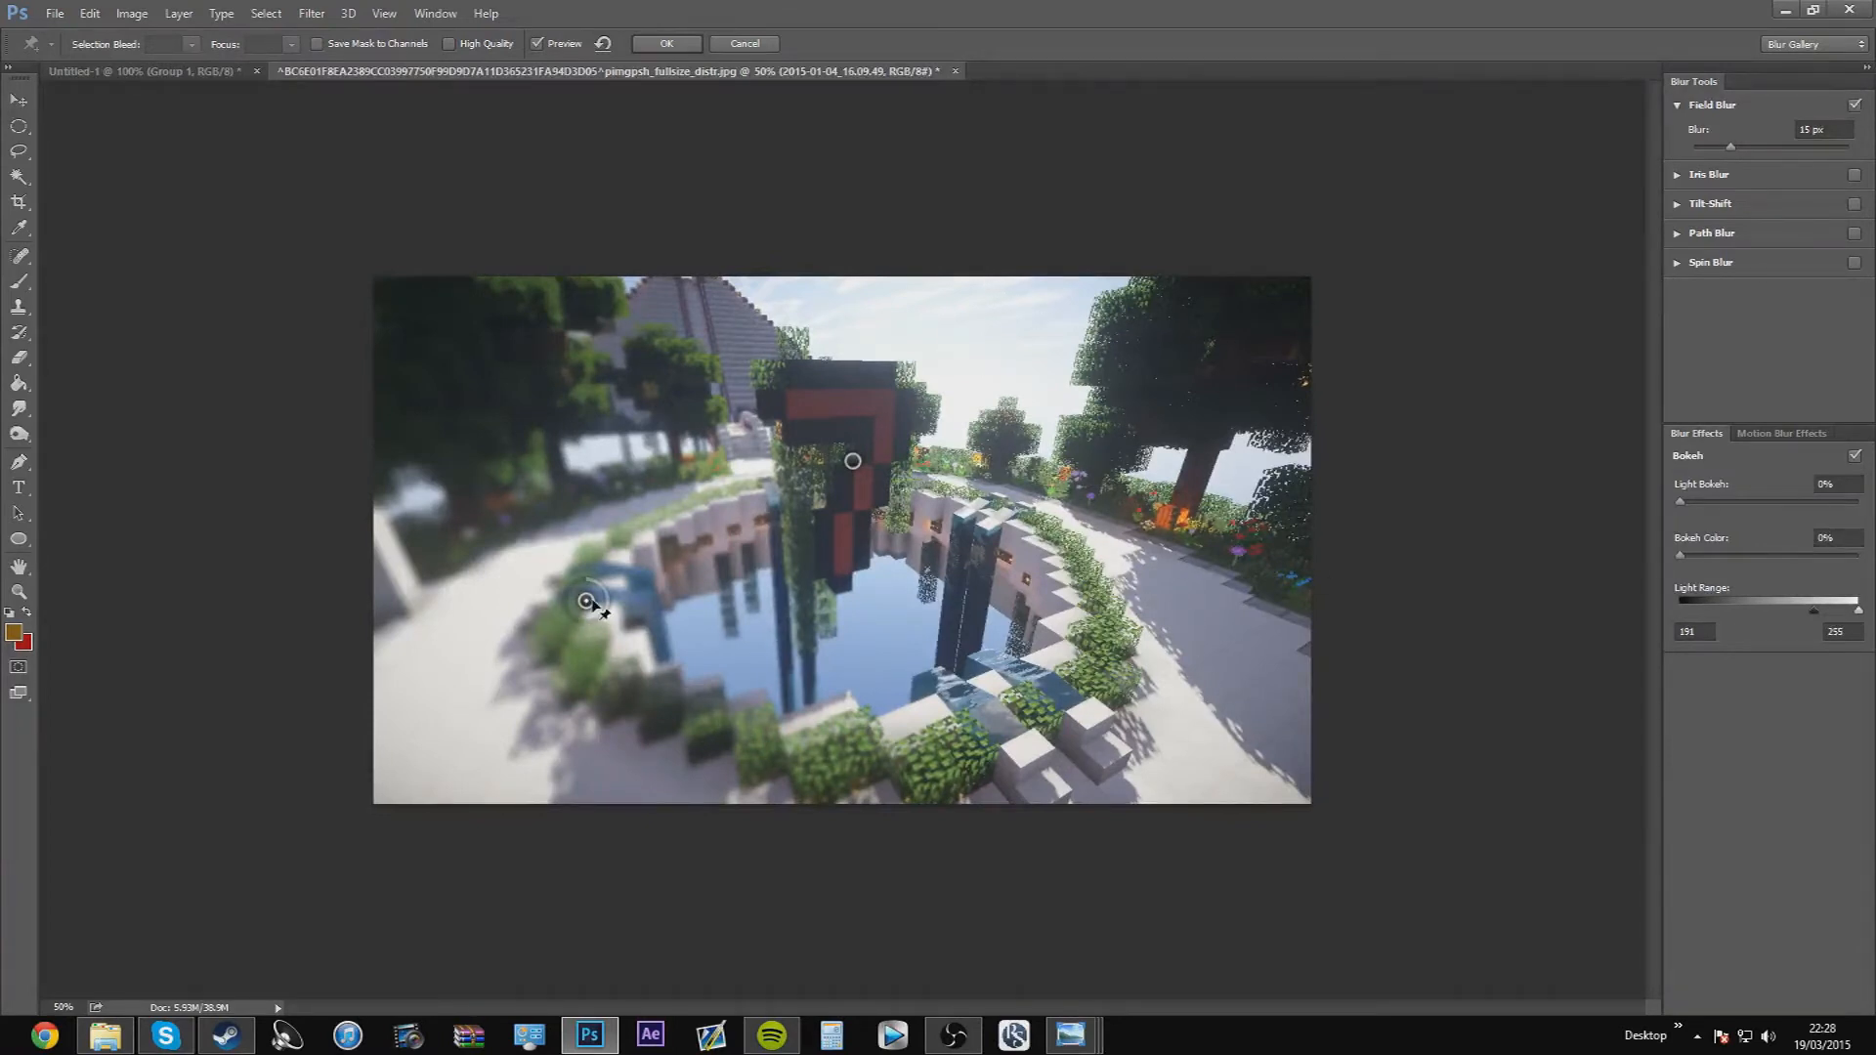
mouse_move(601, 615)
left_mouse_down()
mouse_move(605, 587)
mouse_move(589, 641)
mouse_move(534, 634)
mouse_move(606, 639)
left_mouse_up()
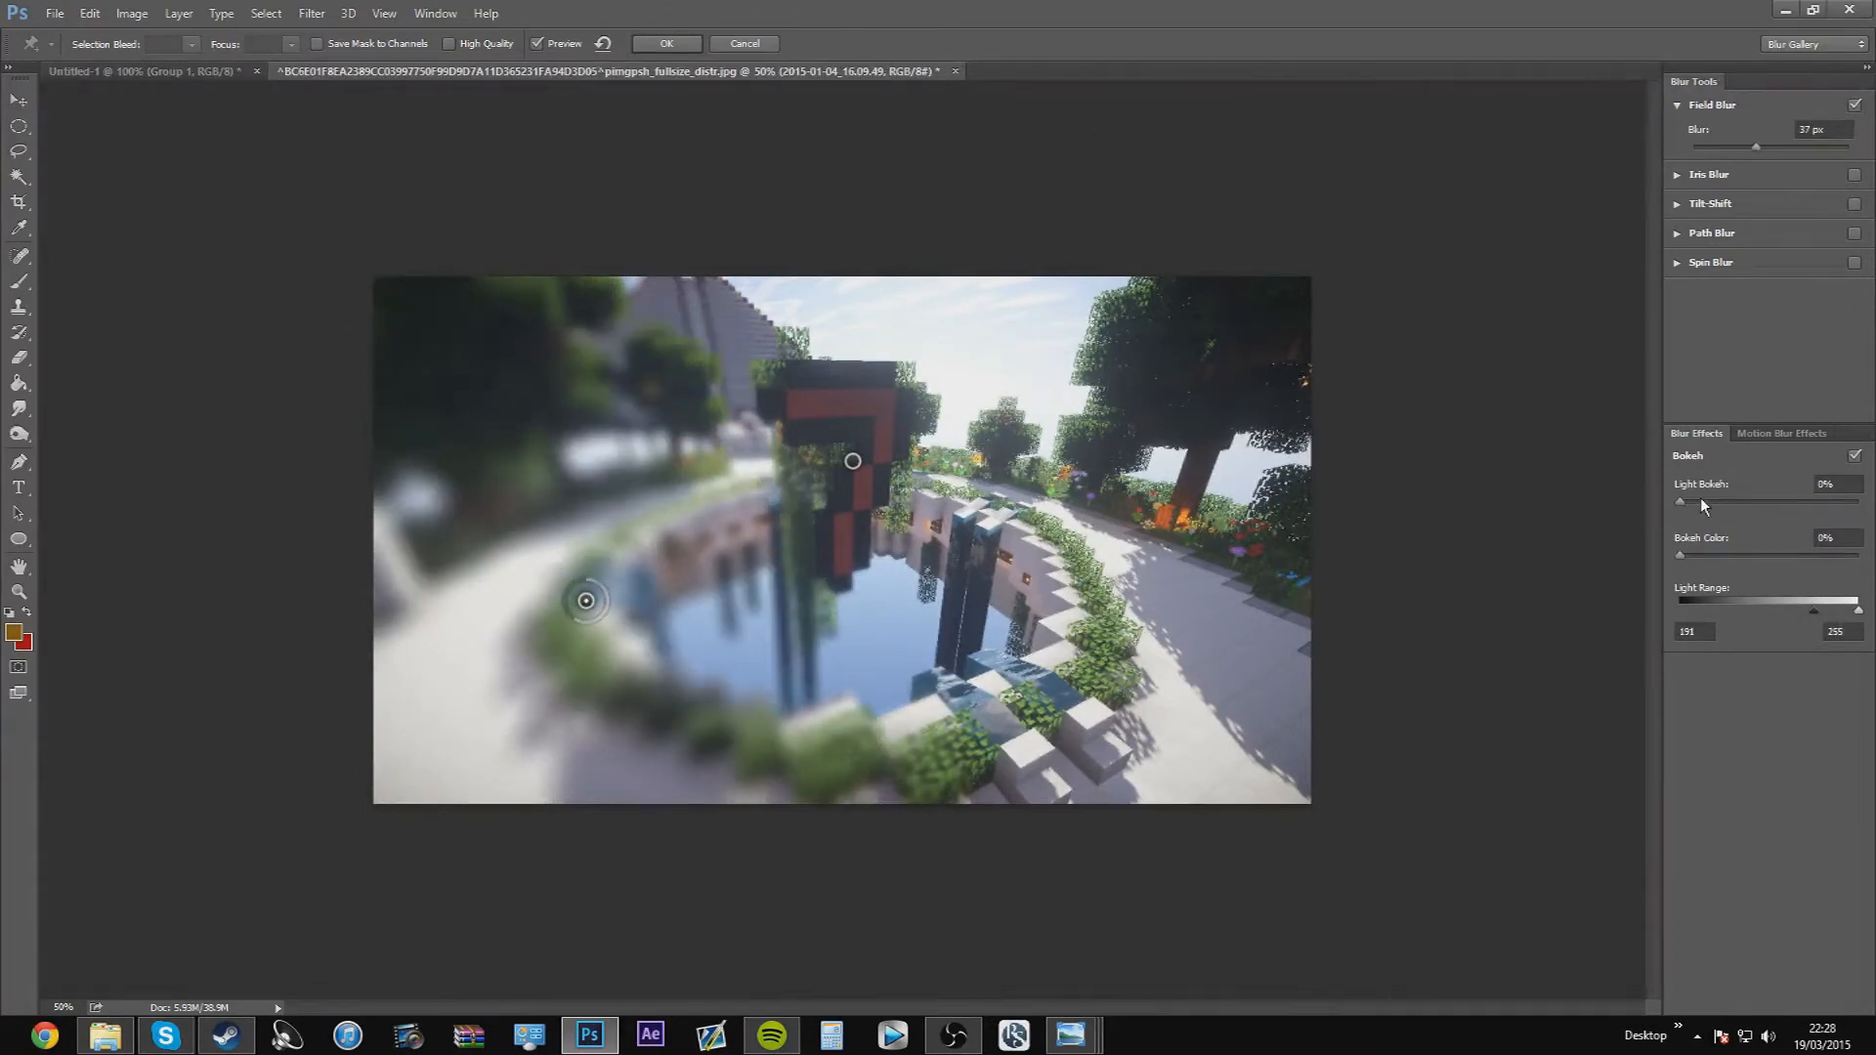
Set the field blur's light bokeh to 49% and bokeh color to 100%, and apply it
left_click_drag(1686, 500, 1767, 506)
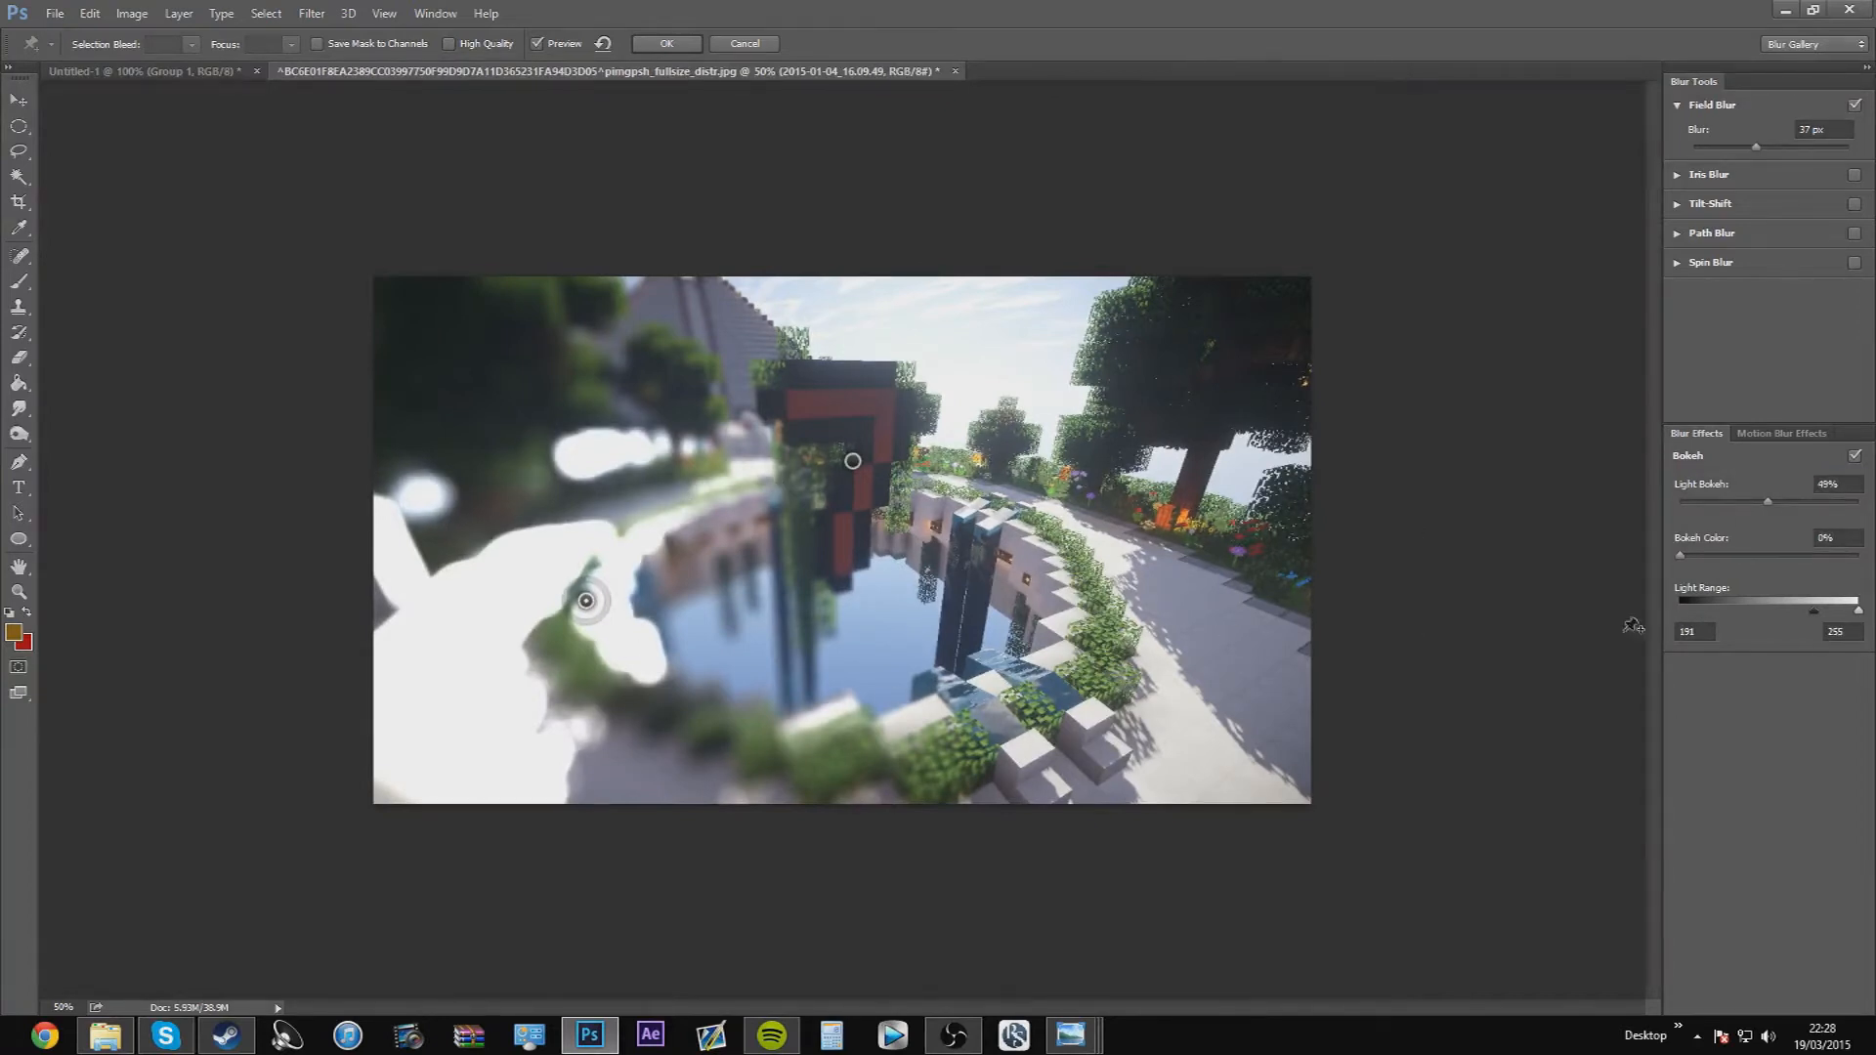
left_click_drag(1713, 554, 1864, 554)
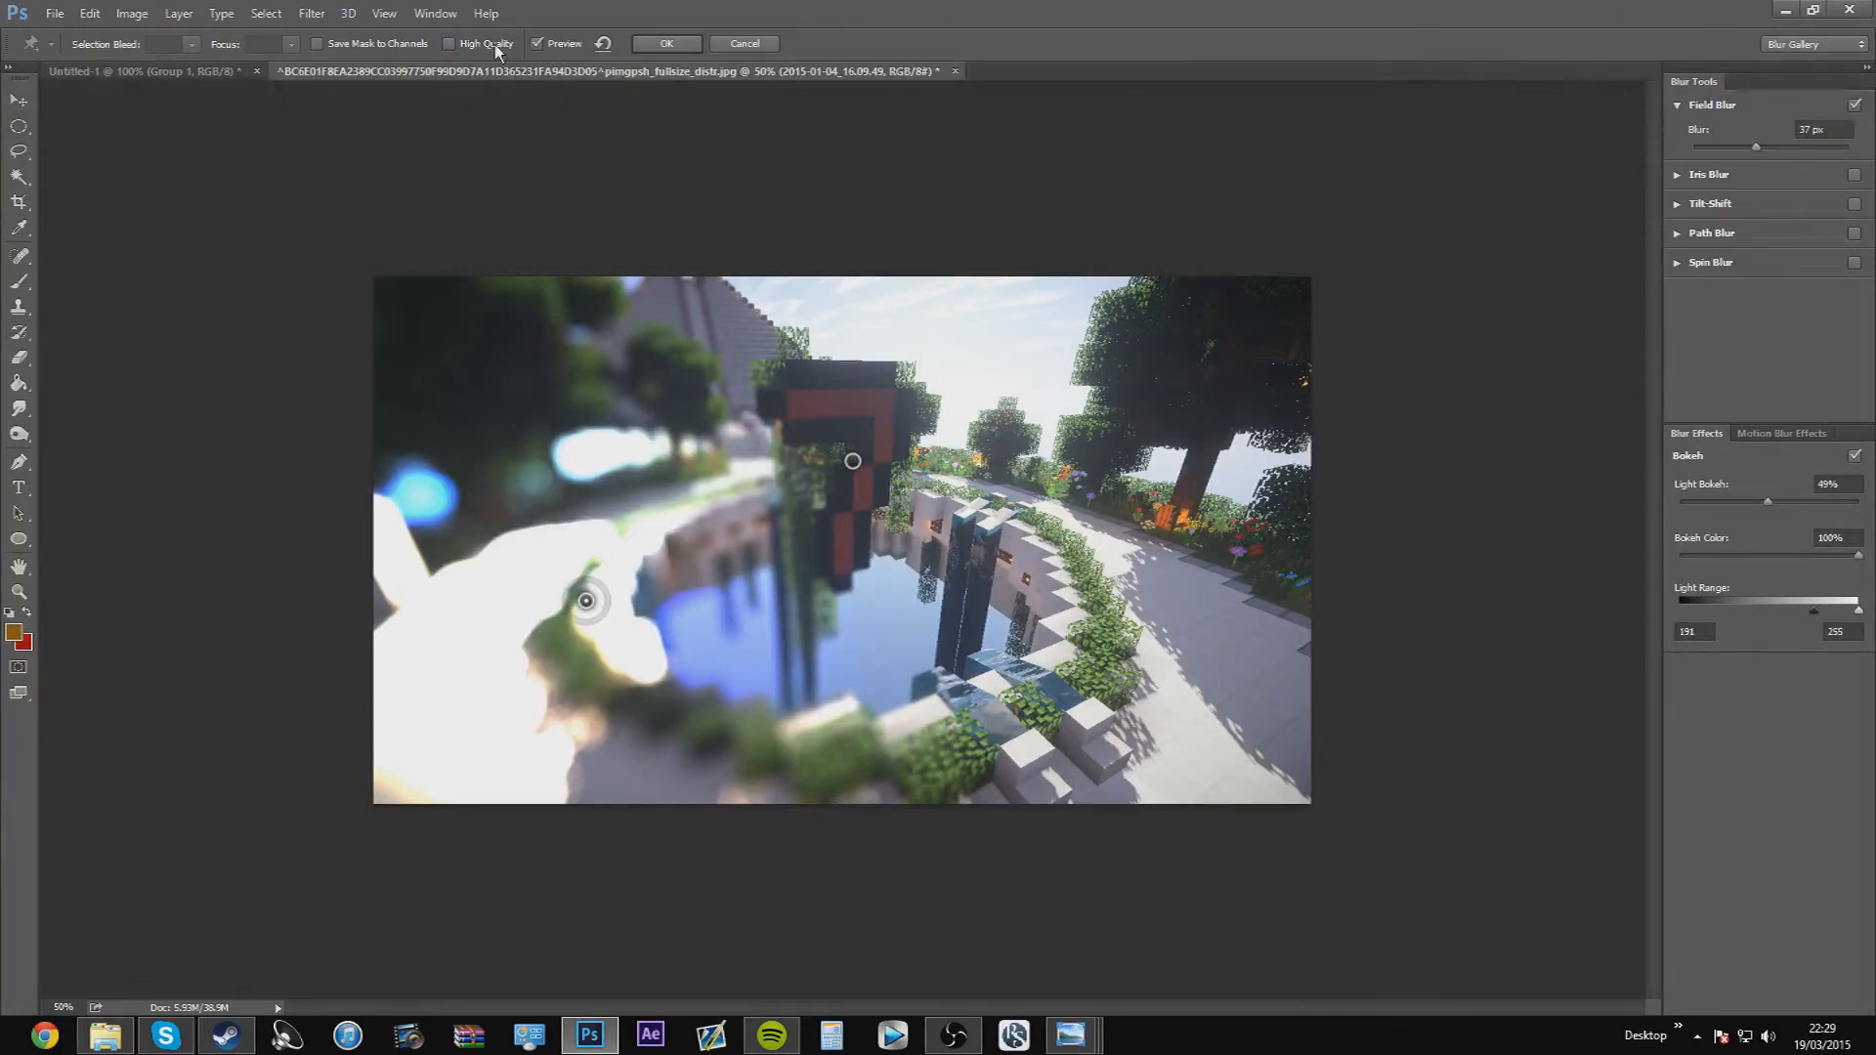
left_click(666, 44)
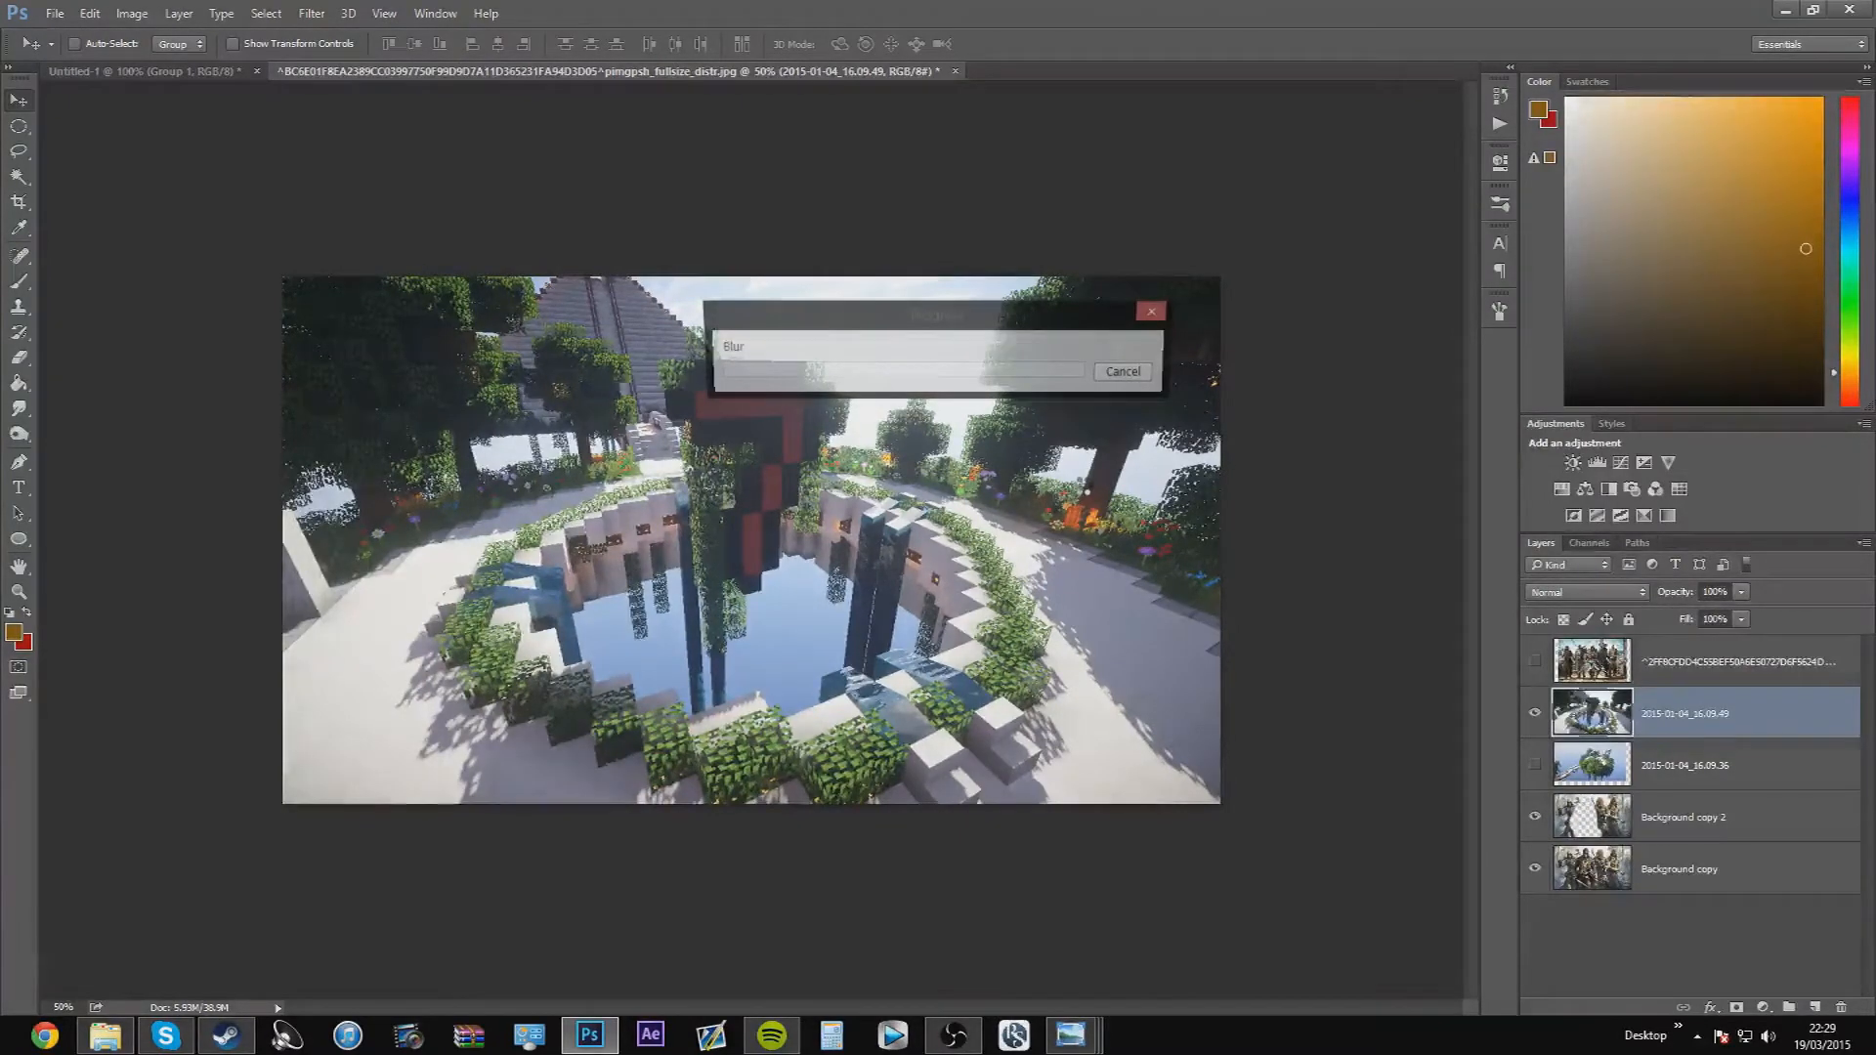
Show the pirate crew layer in place of 2015-01-04_16.09.49, and stretch it horizontally to fill the canvas
left_click(1534, 712)
left_click(1534, 661)
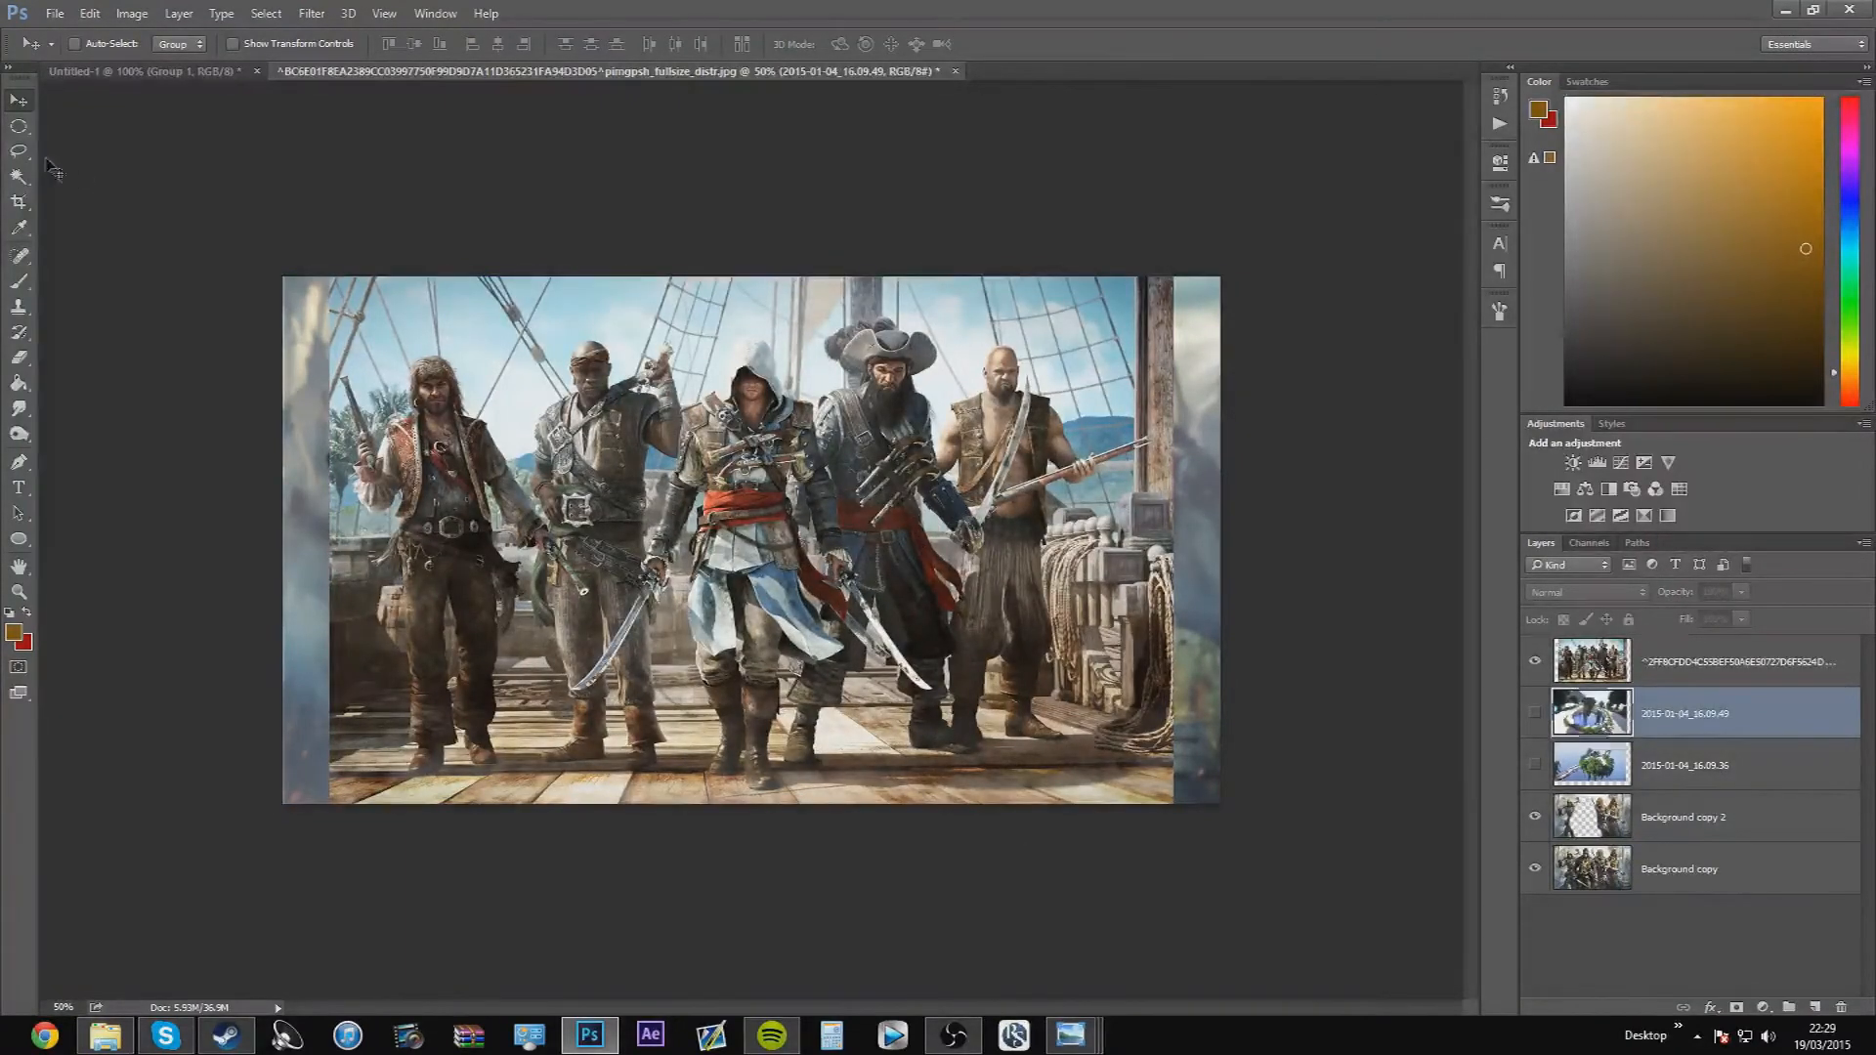
left_click(1724, 647)
left_click_drag(716, 584, 668, 587)
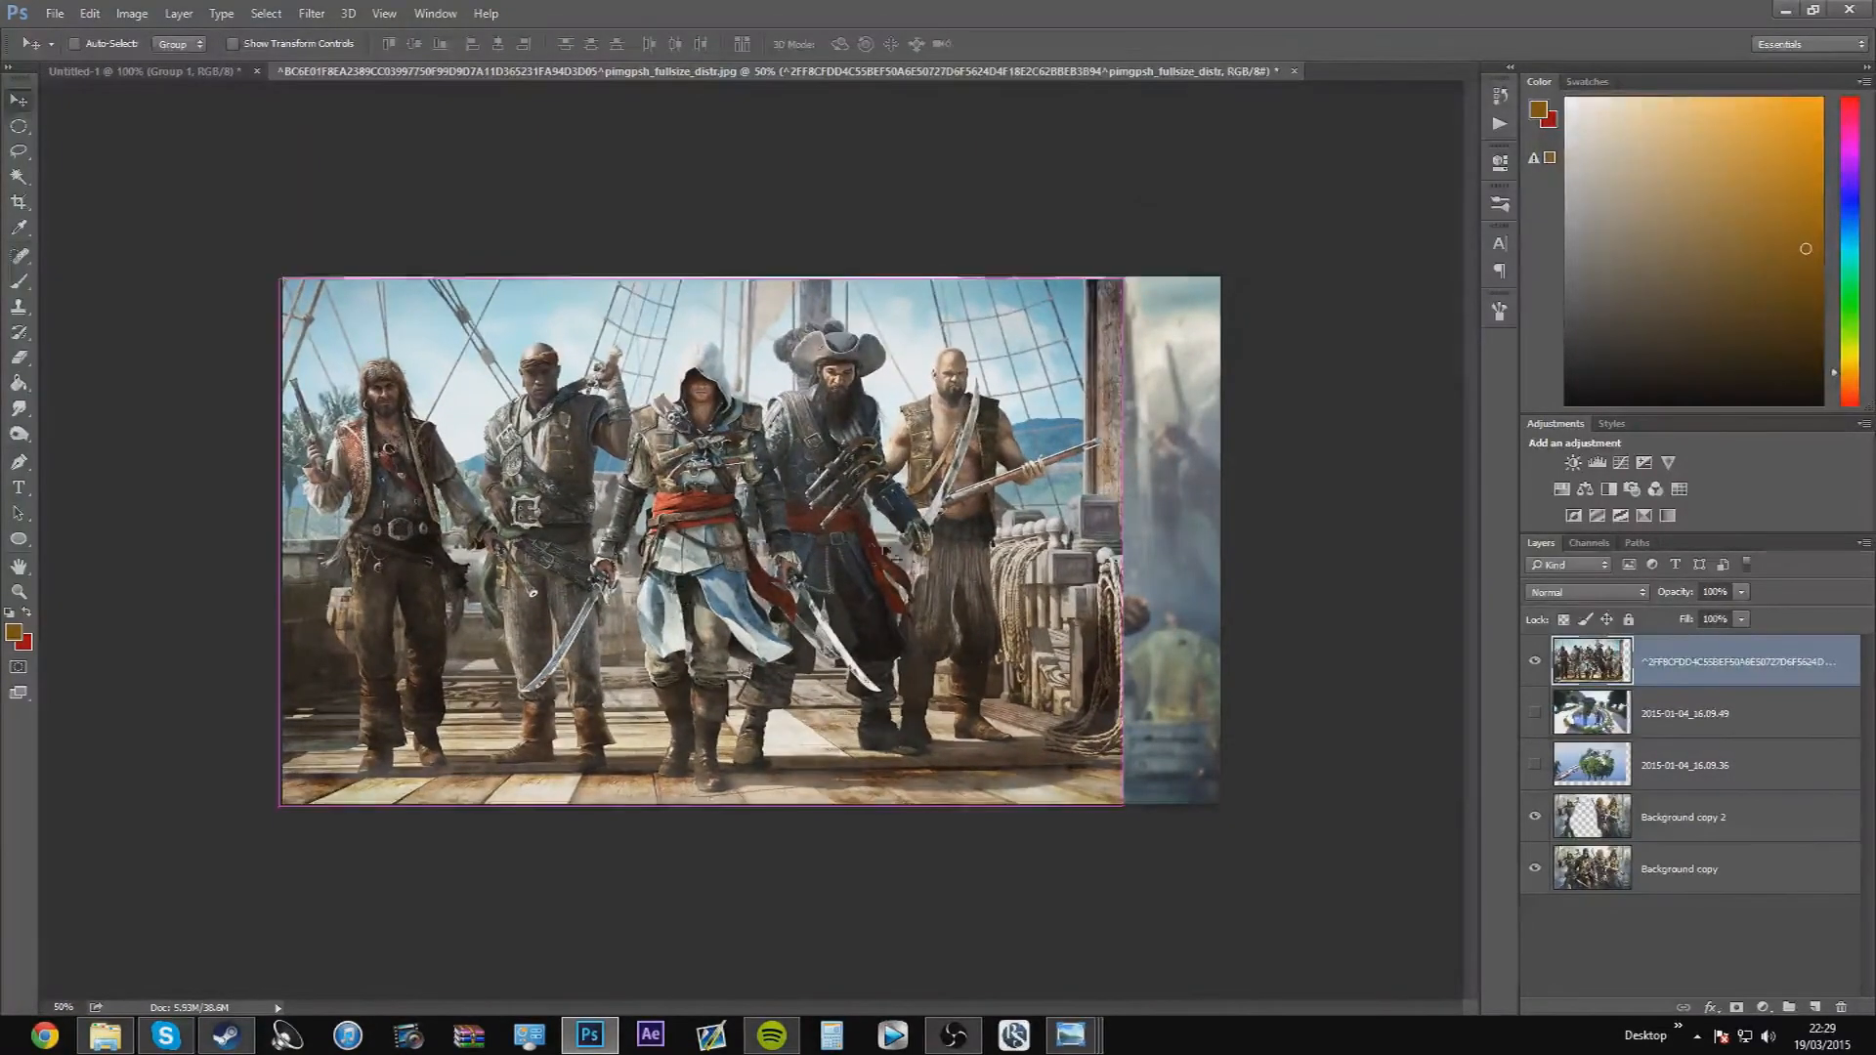
key("ctrl+t")
left_click_drag(1128, 543, 1222, 543)
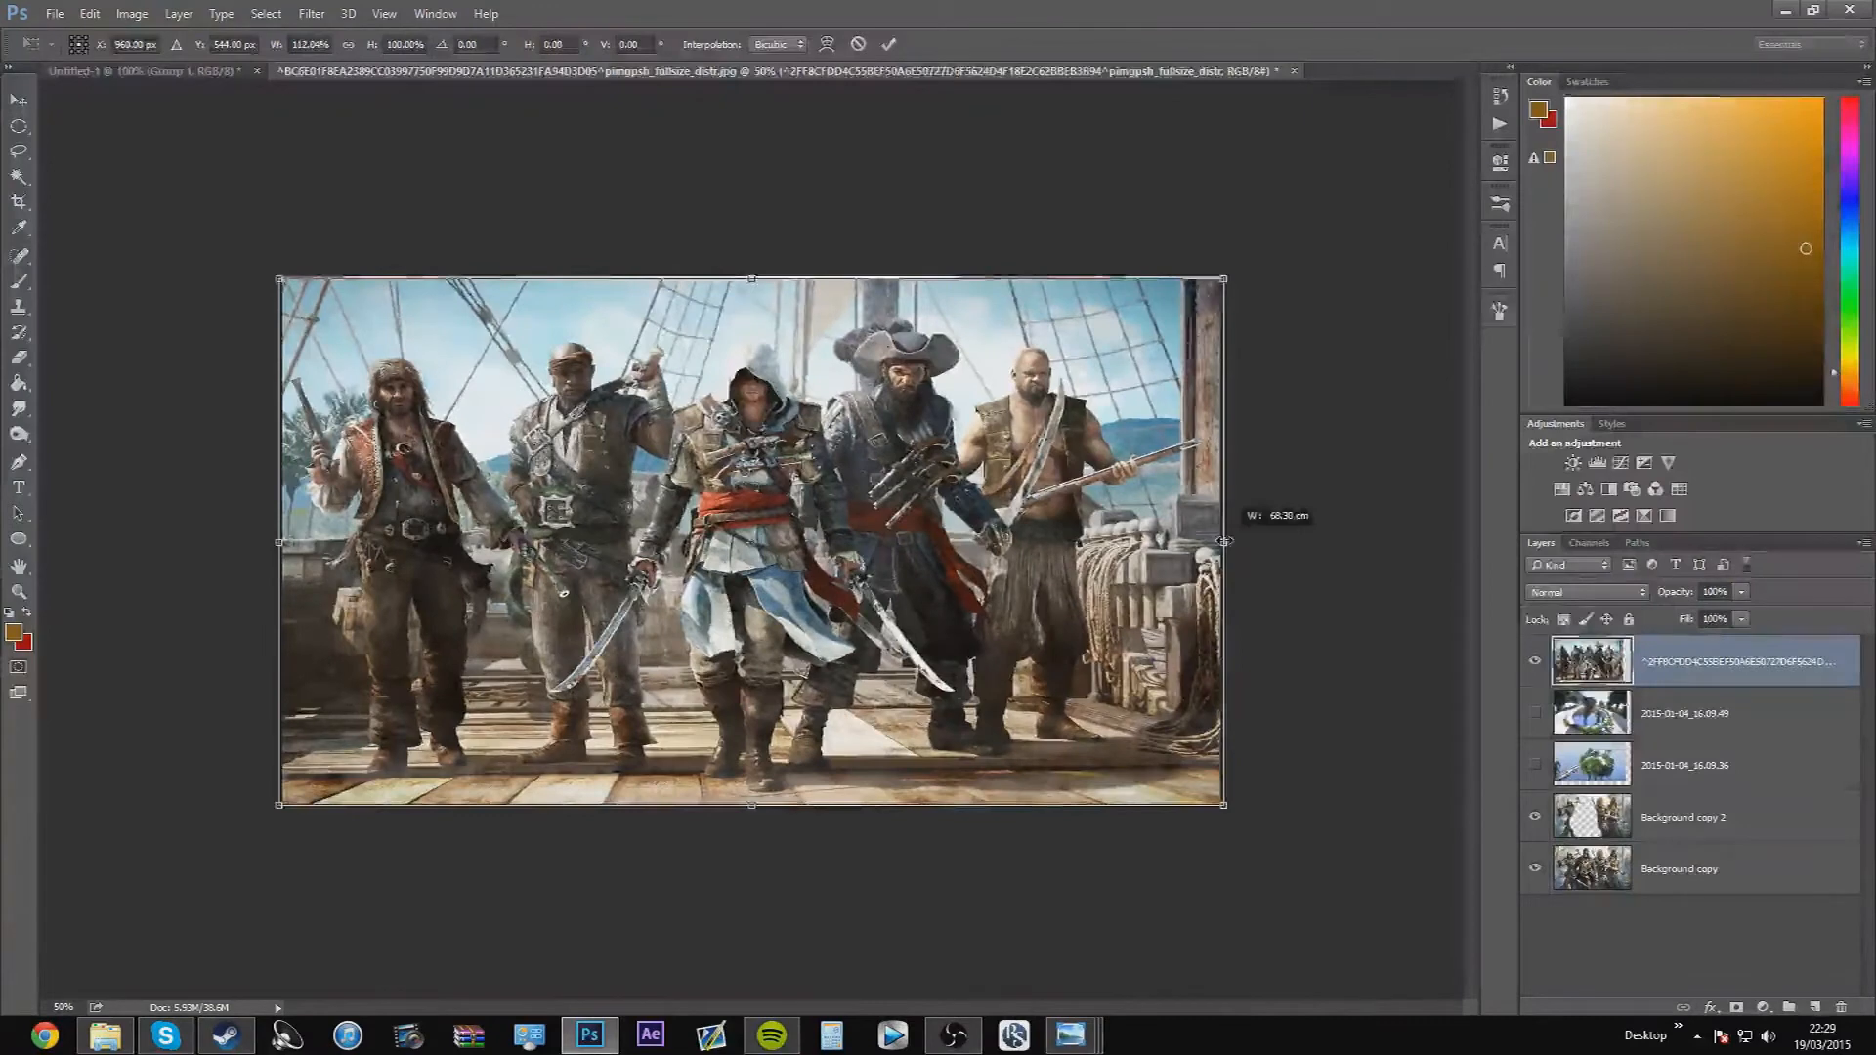
key("Return")
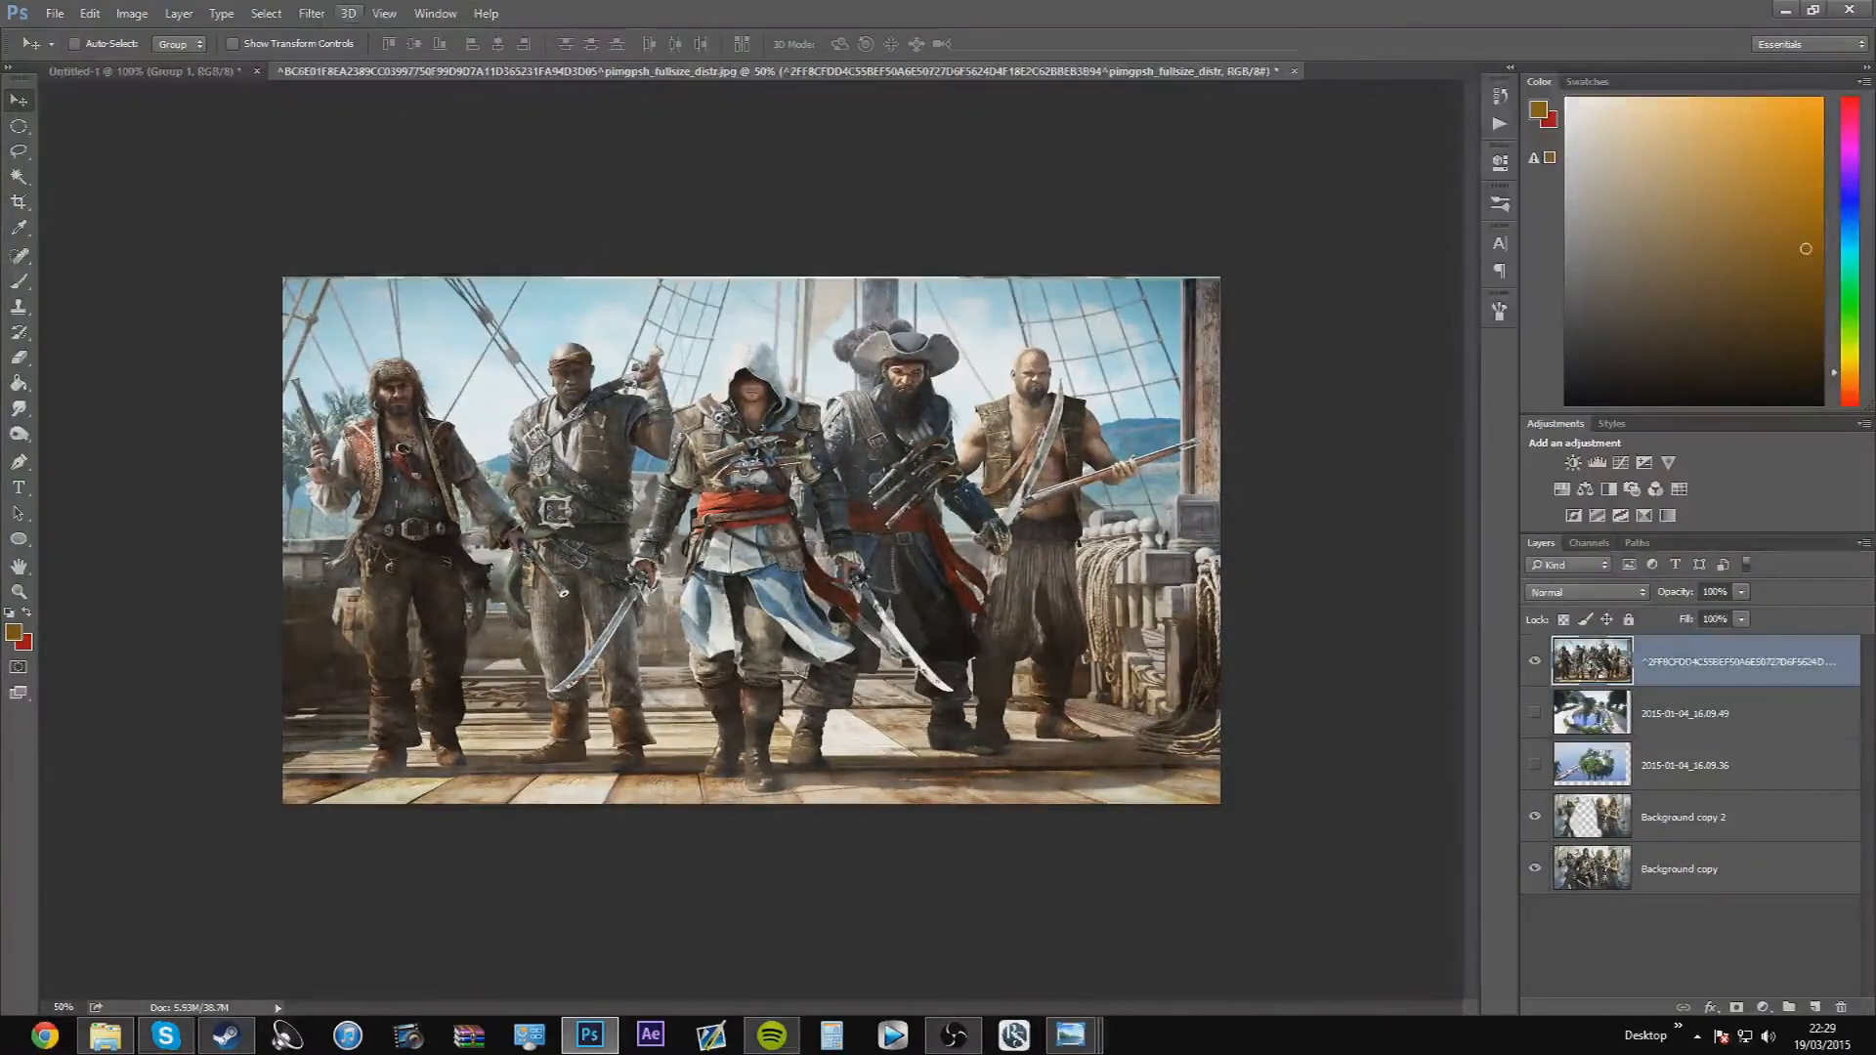
Start a Path Blur on the pirate crew layer and run its path down the central hooded assassin's torso
left_click(312, 13)
mouse_move(478, 231)
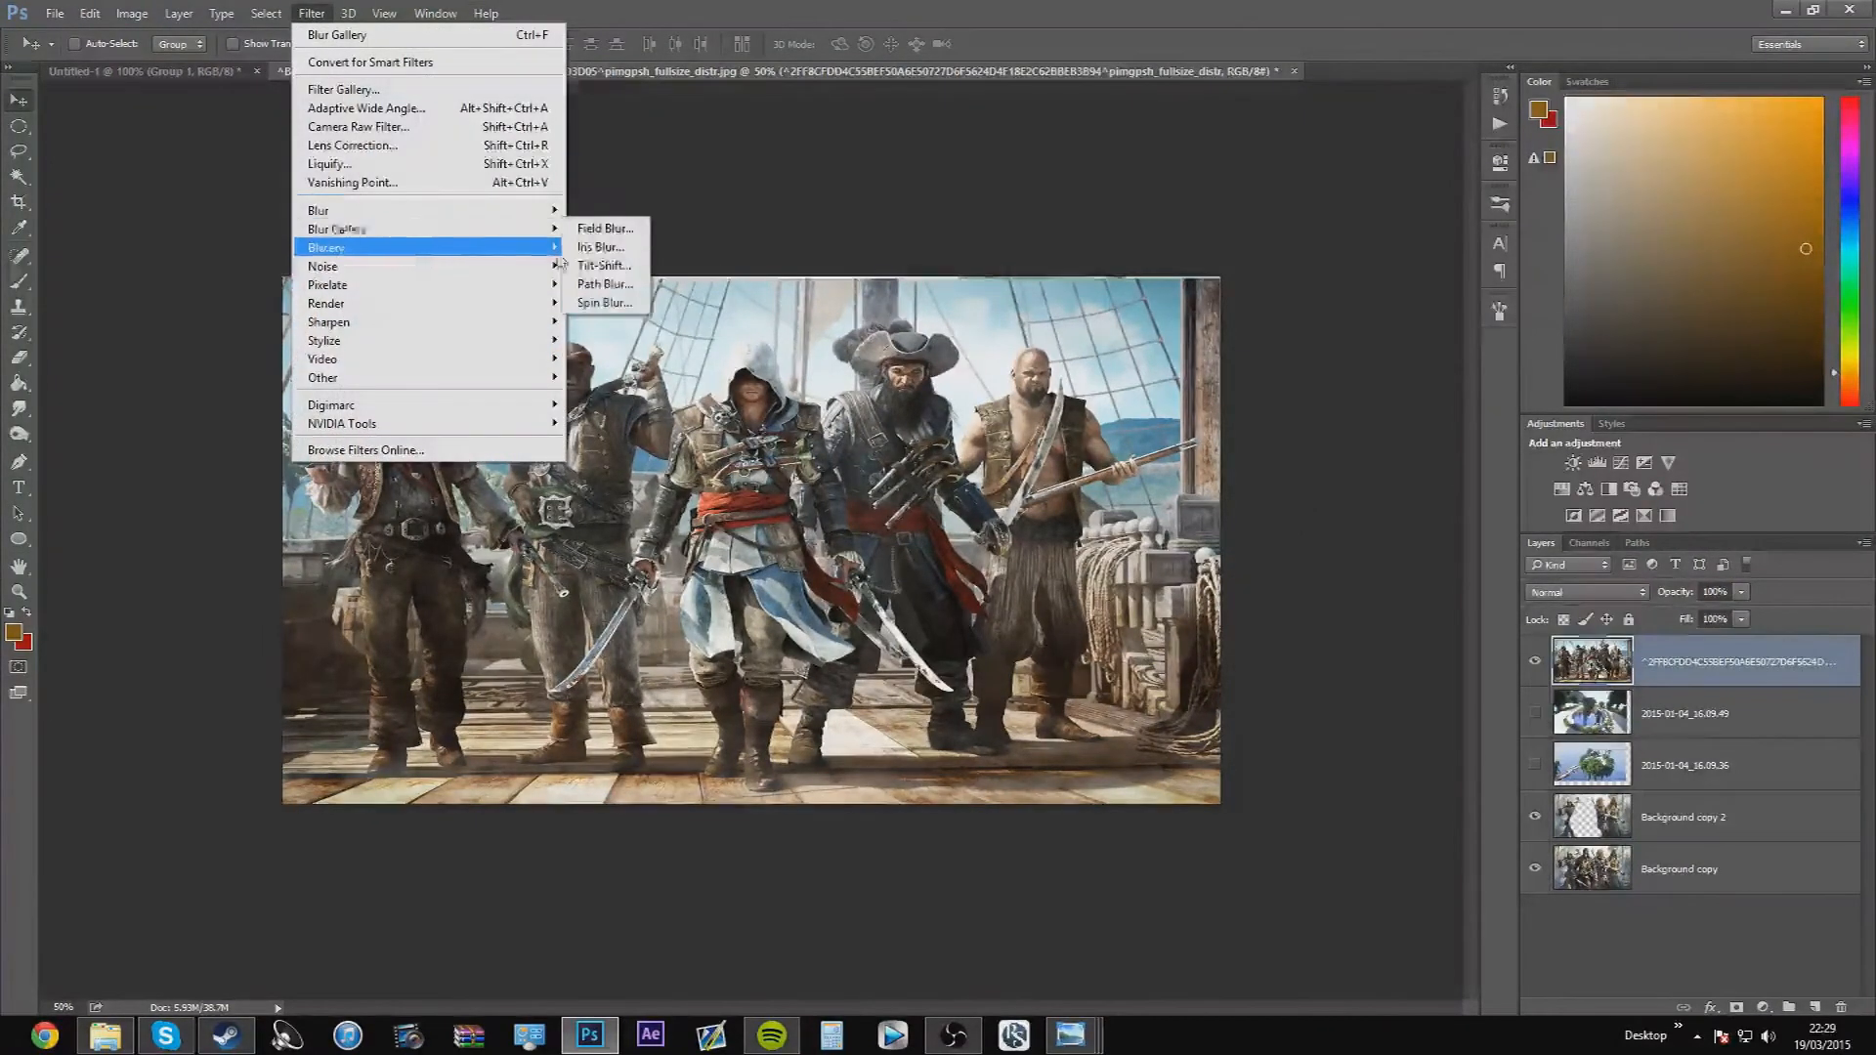
left_click(626, 287)
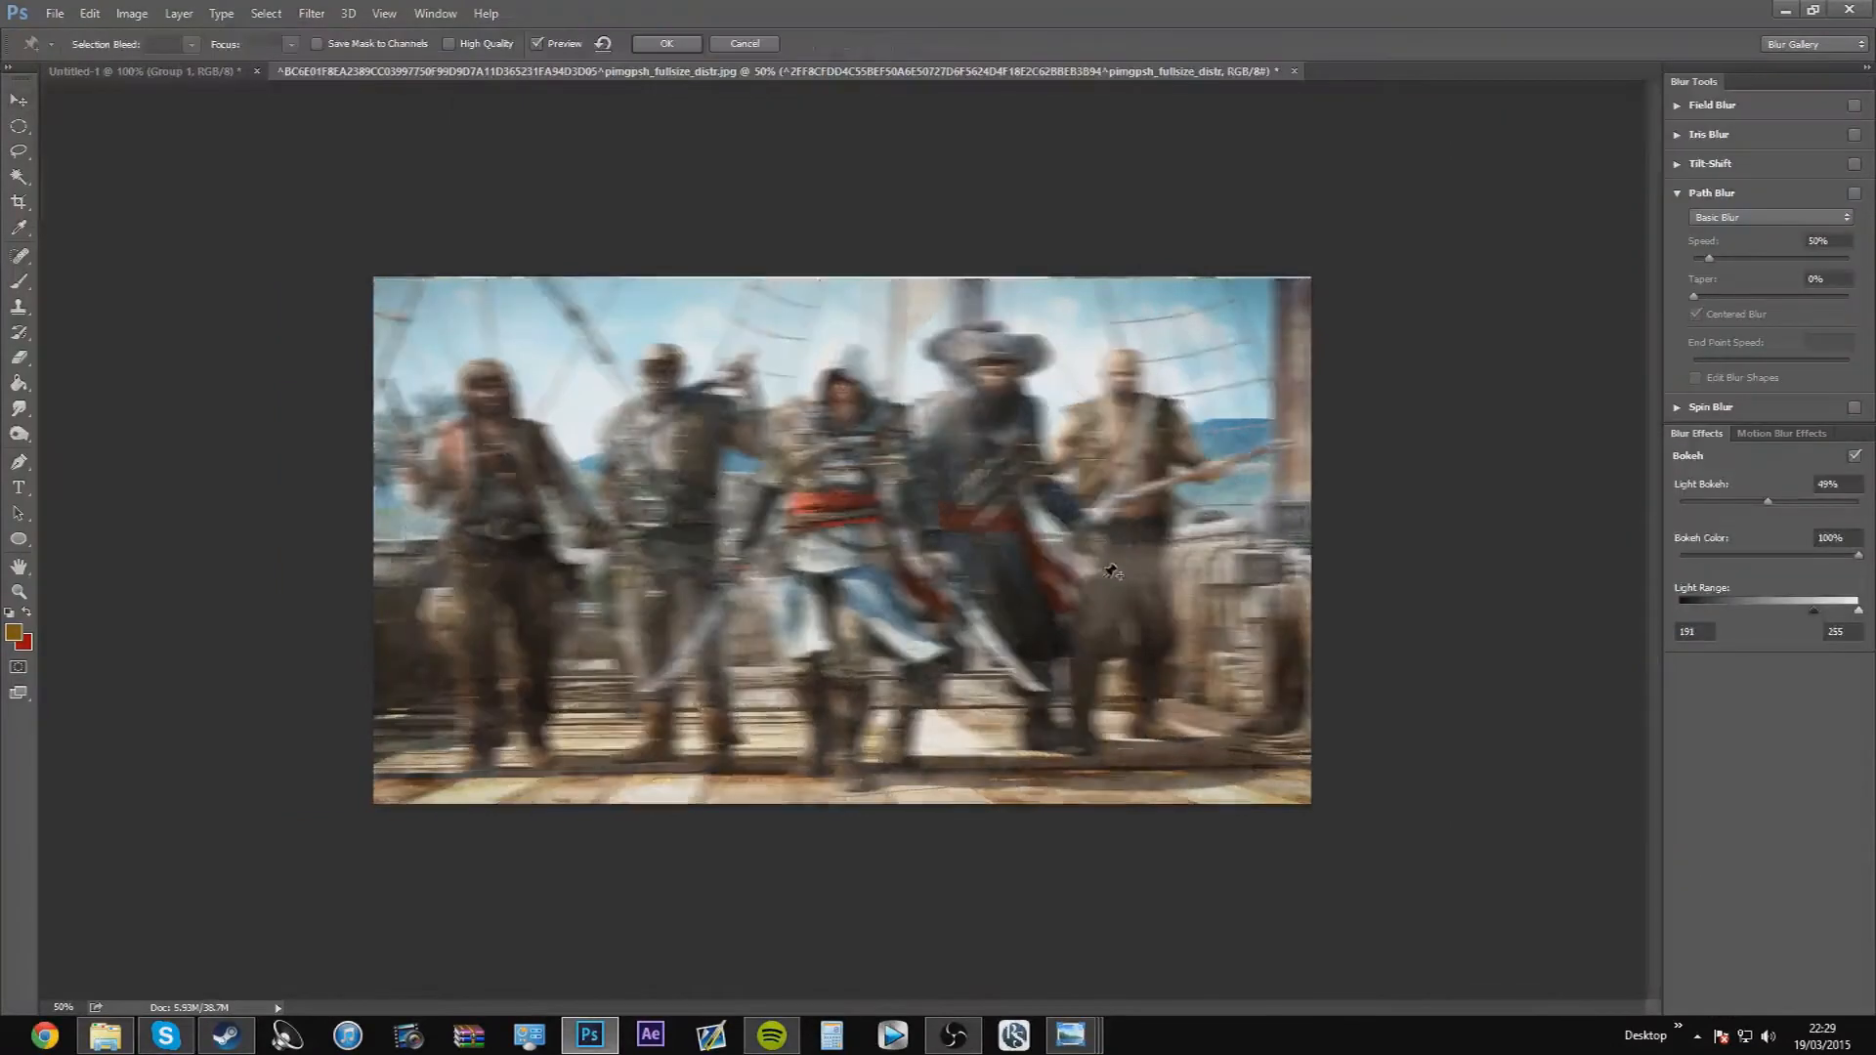
left_click_drag(842, 540, 876, 642)
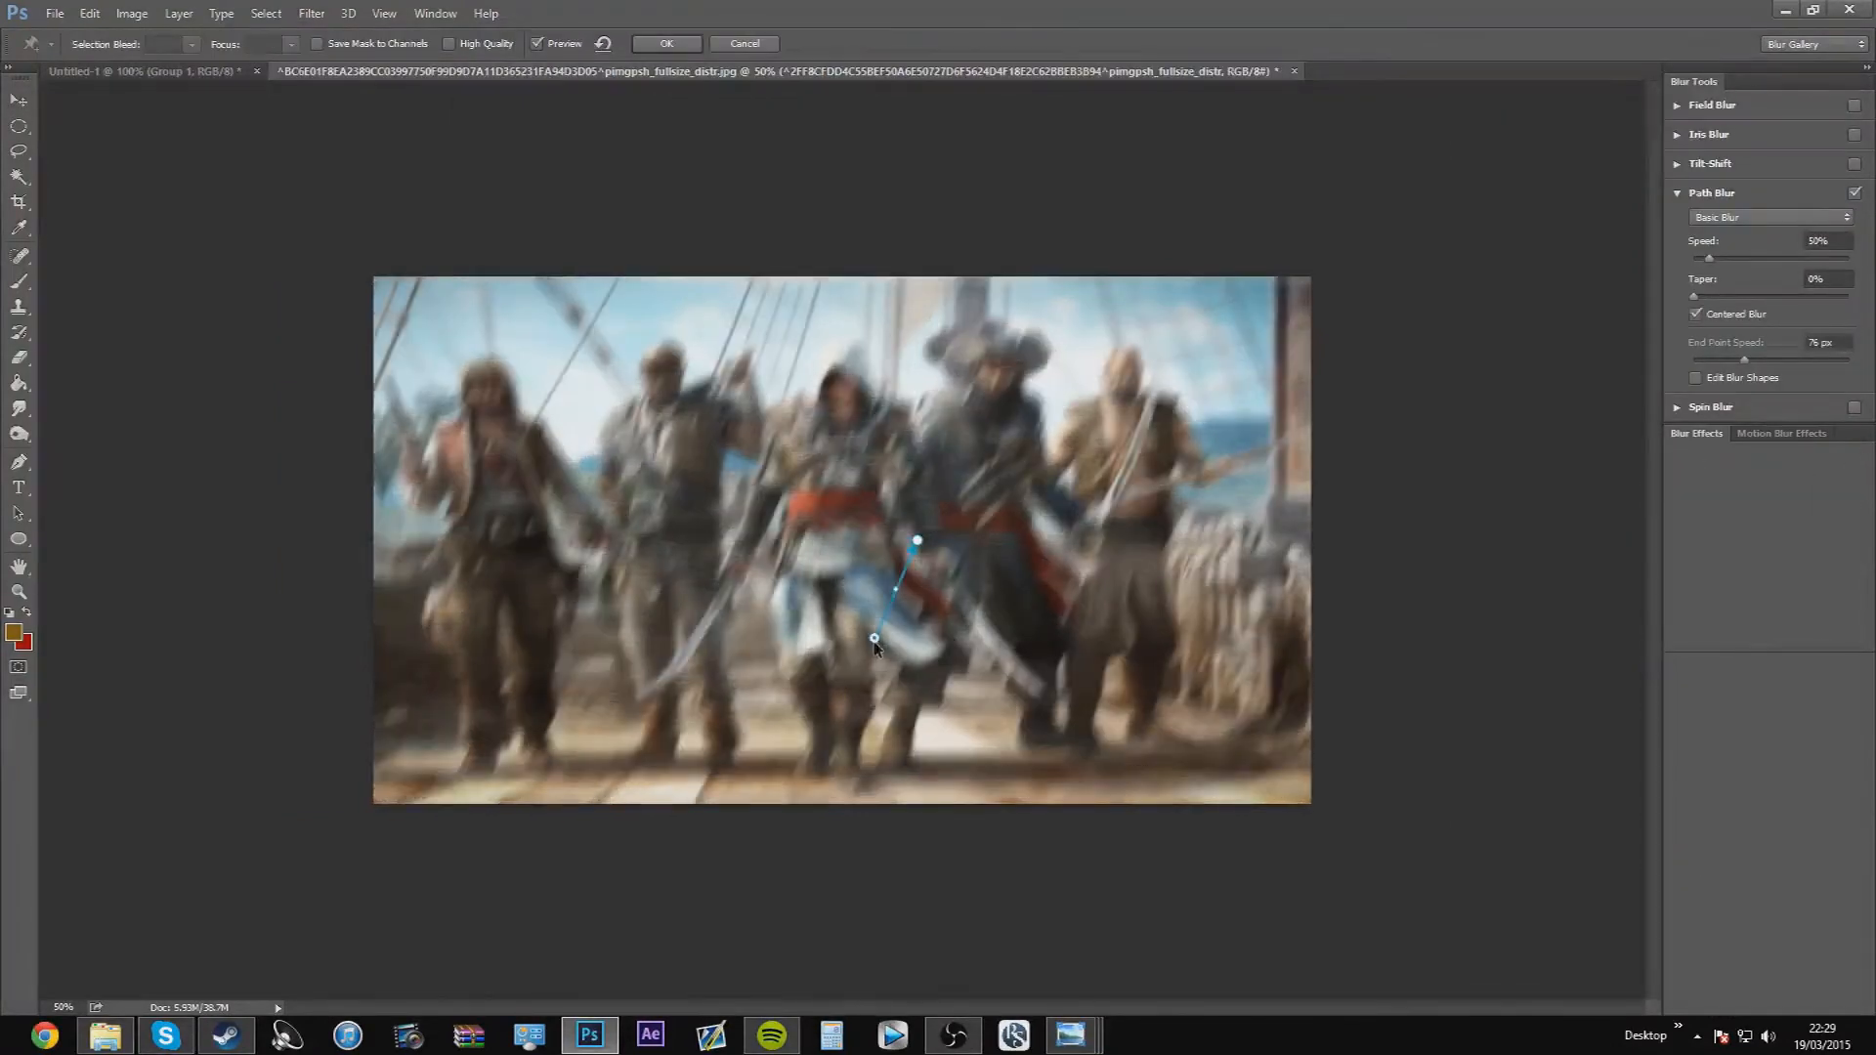
left_click_drag(916, 540, 846, 475)
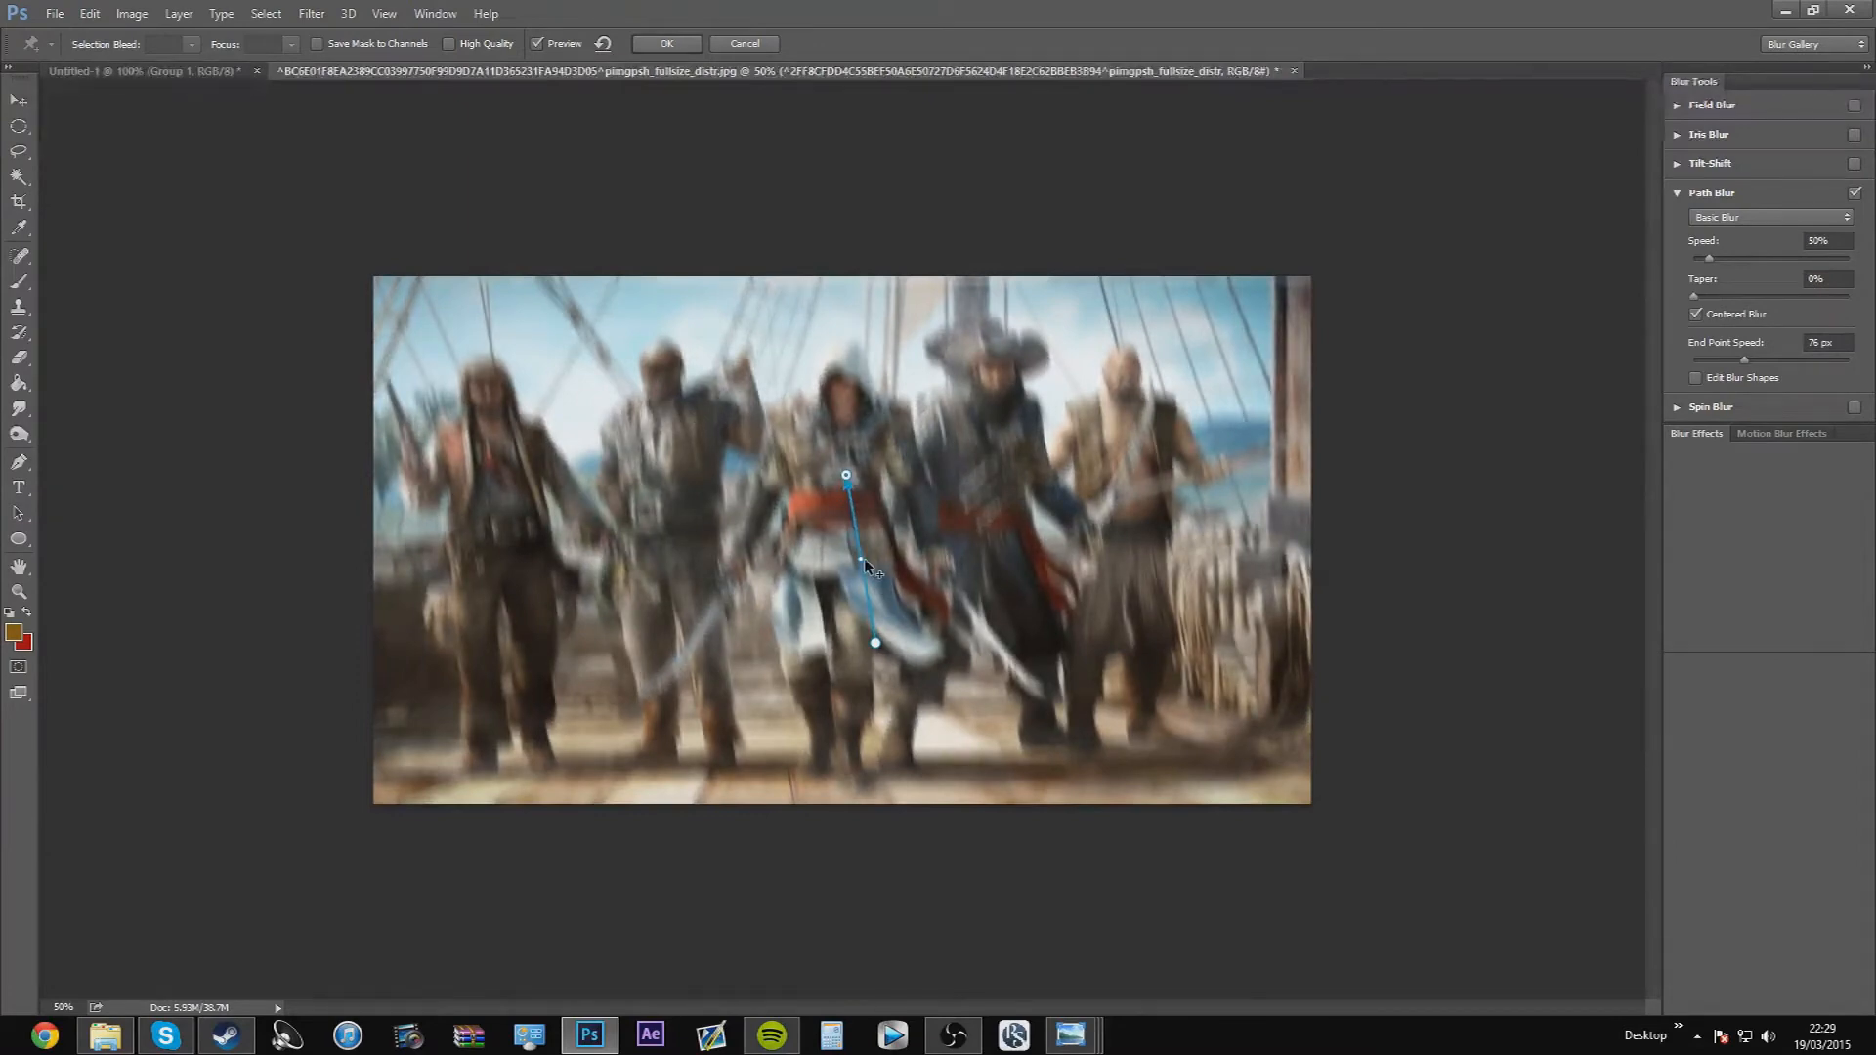
Reshape the blur path into a nearly straight vertical line from the assassin's chest to his knees
left_click_drag(860, 555, 809, 569)
left_click_drag(874, 644, 745, 615)
left_click_drag(846, 475, 838, 691)
left_click_drag(742, 623, 831, 453)
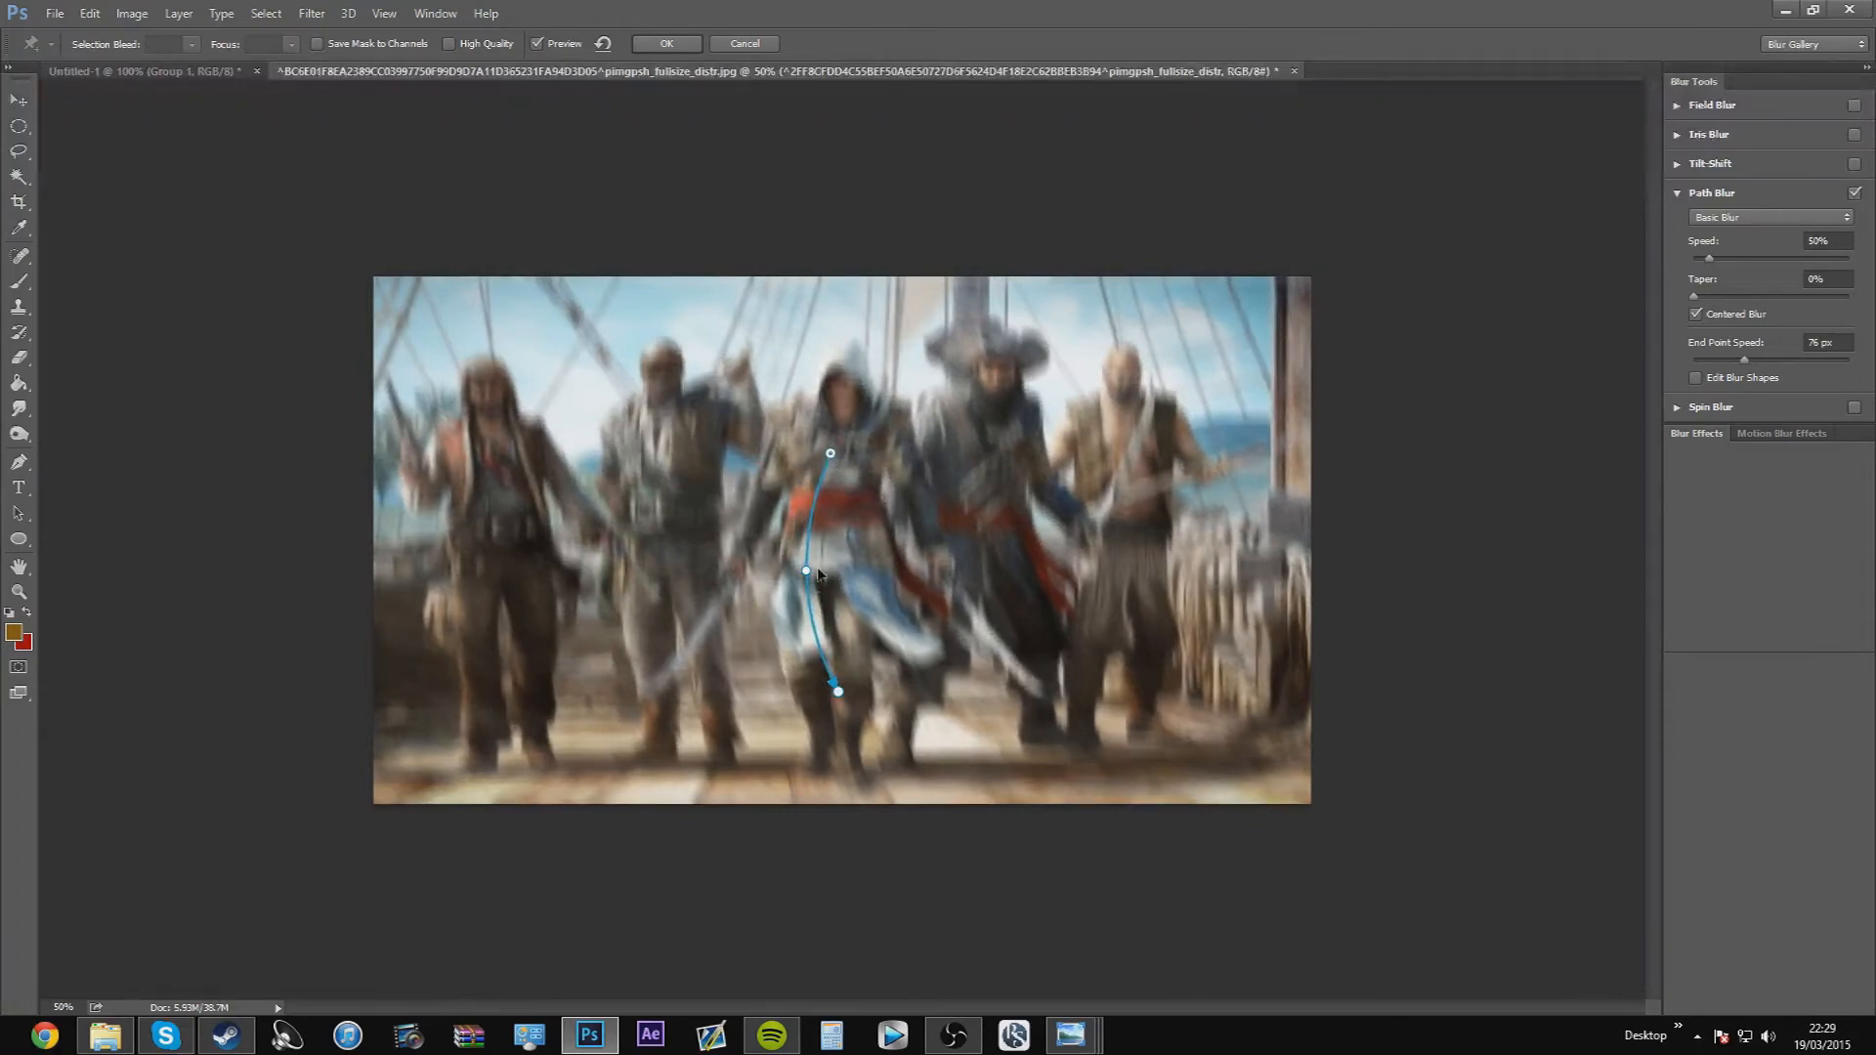
left_click_drag(805, 572, 830, 559)
Set the path blur's speed to 41% and taper to 23%, and edit its blur shapes for a 97 px end point speed
left_click_drag(1709, 260, 1797, 258)
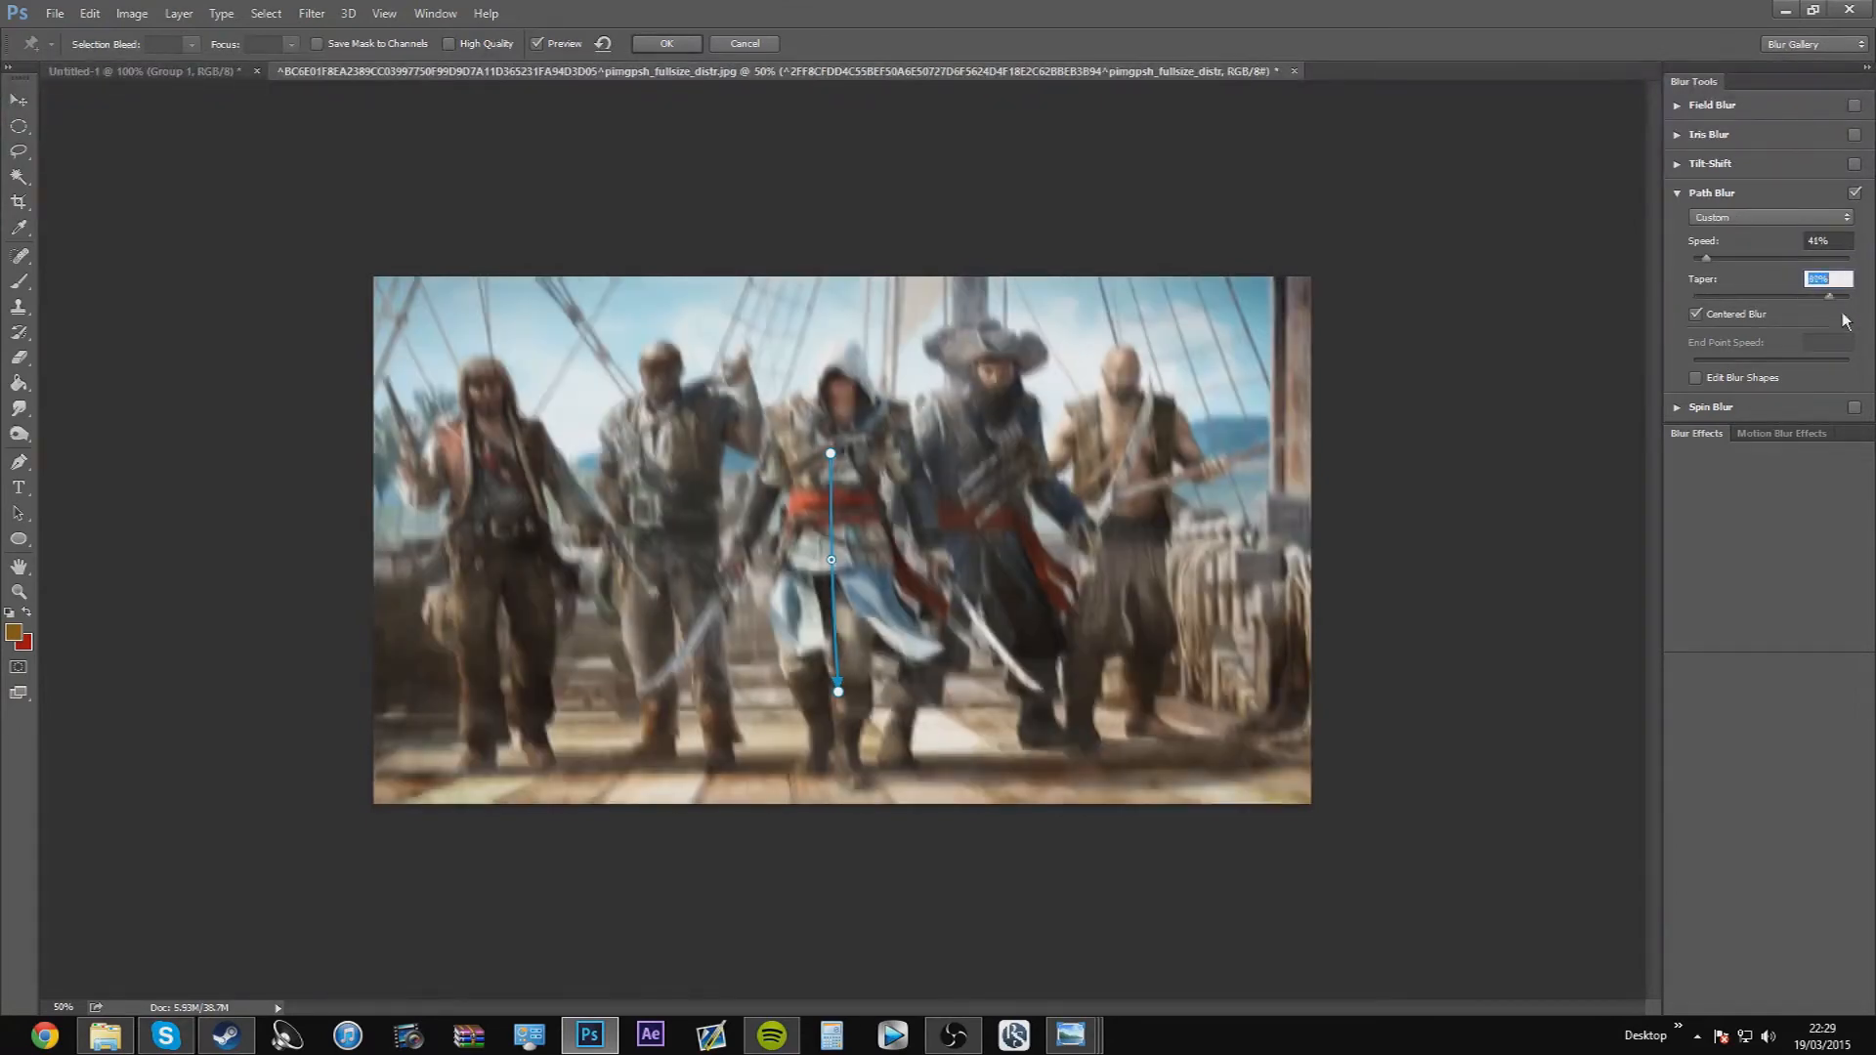
left_click_drag(1842, 310, 1783, 331)
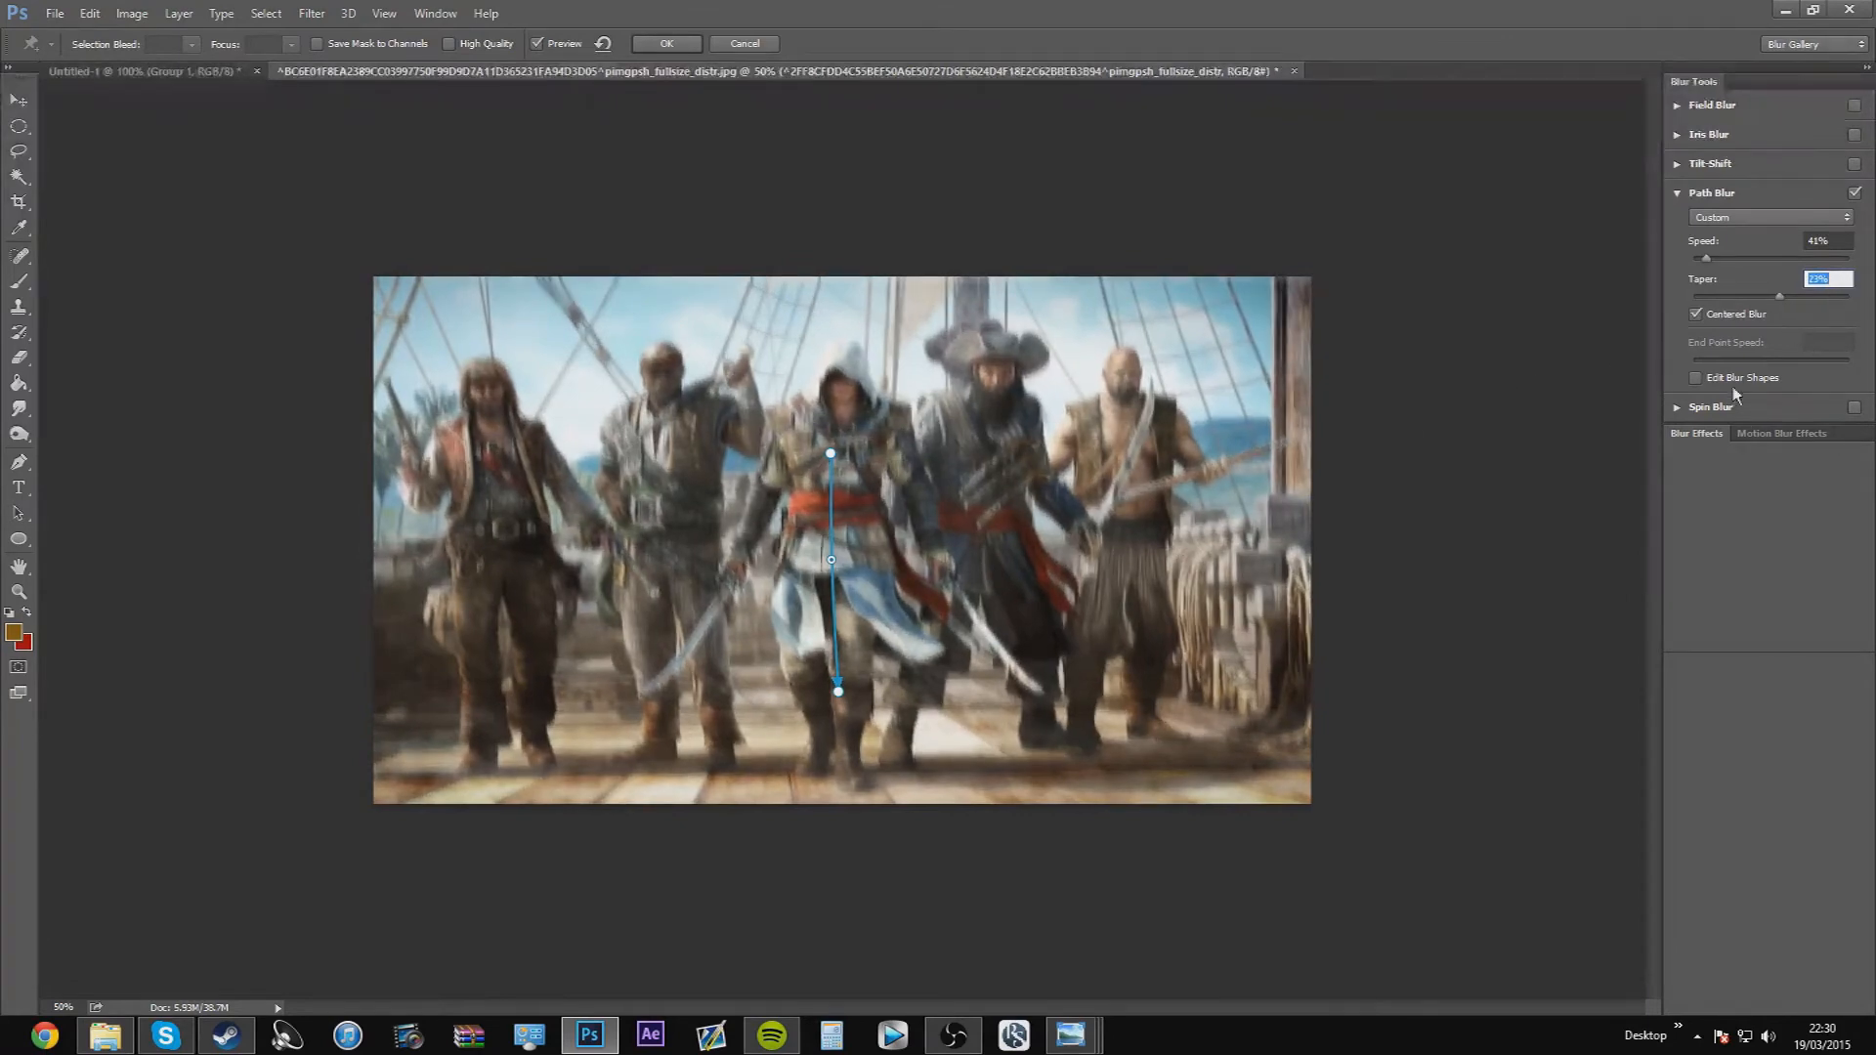
left_click(1696, 379)
mouse_move(831, 490)
left_mouse_down()
mouse_move(853, 518)
mouse_move(944, 540)
mouse_move(831, 355)
mouse_move(829, 395)
mouse_move(825, 348)
mouse_move(829, 499)
left_mouse_up()
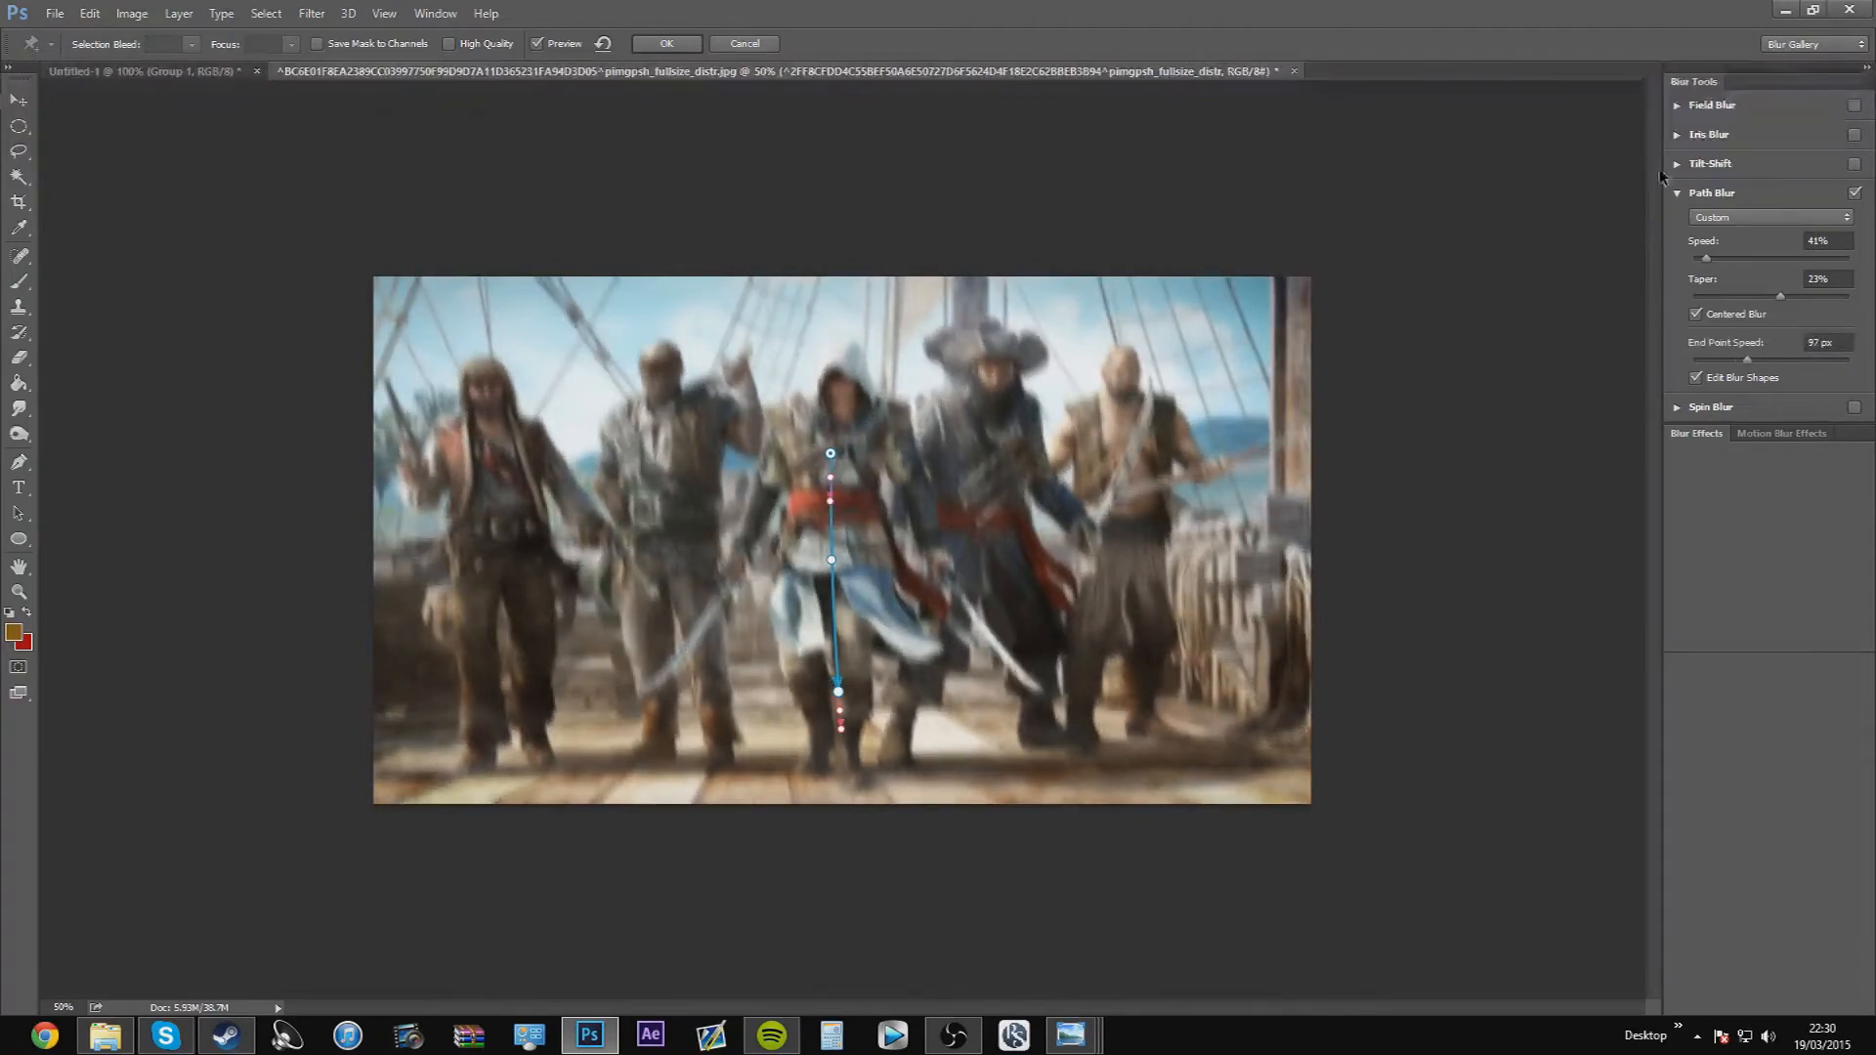
Replace the Path Blur with a Spin Blur over the bearded pirate's coat, using a 307° blur angle
left_click(1855, 194)
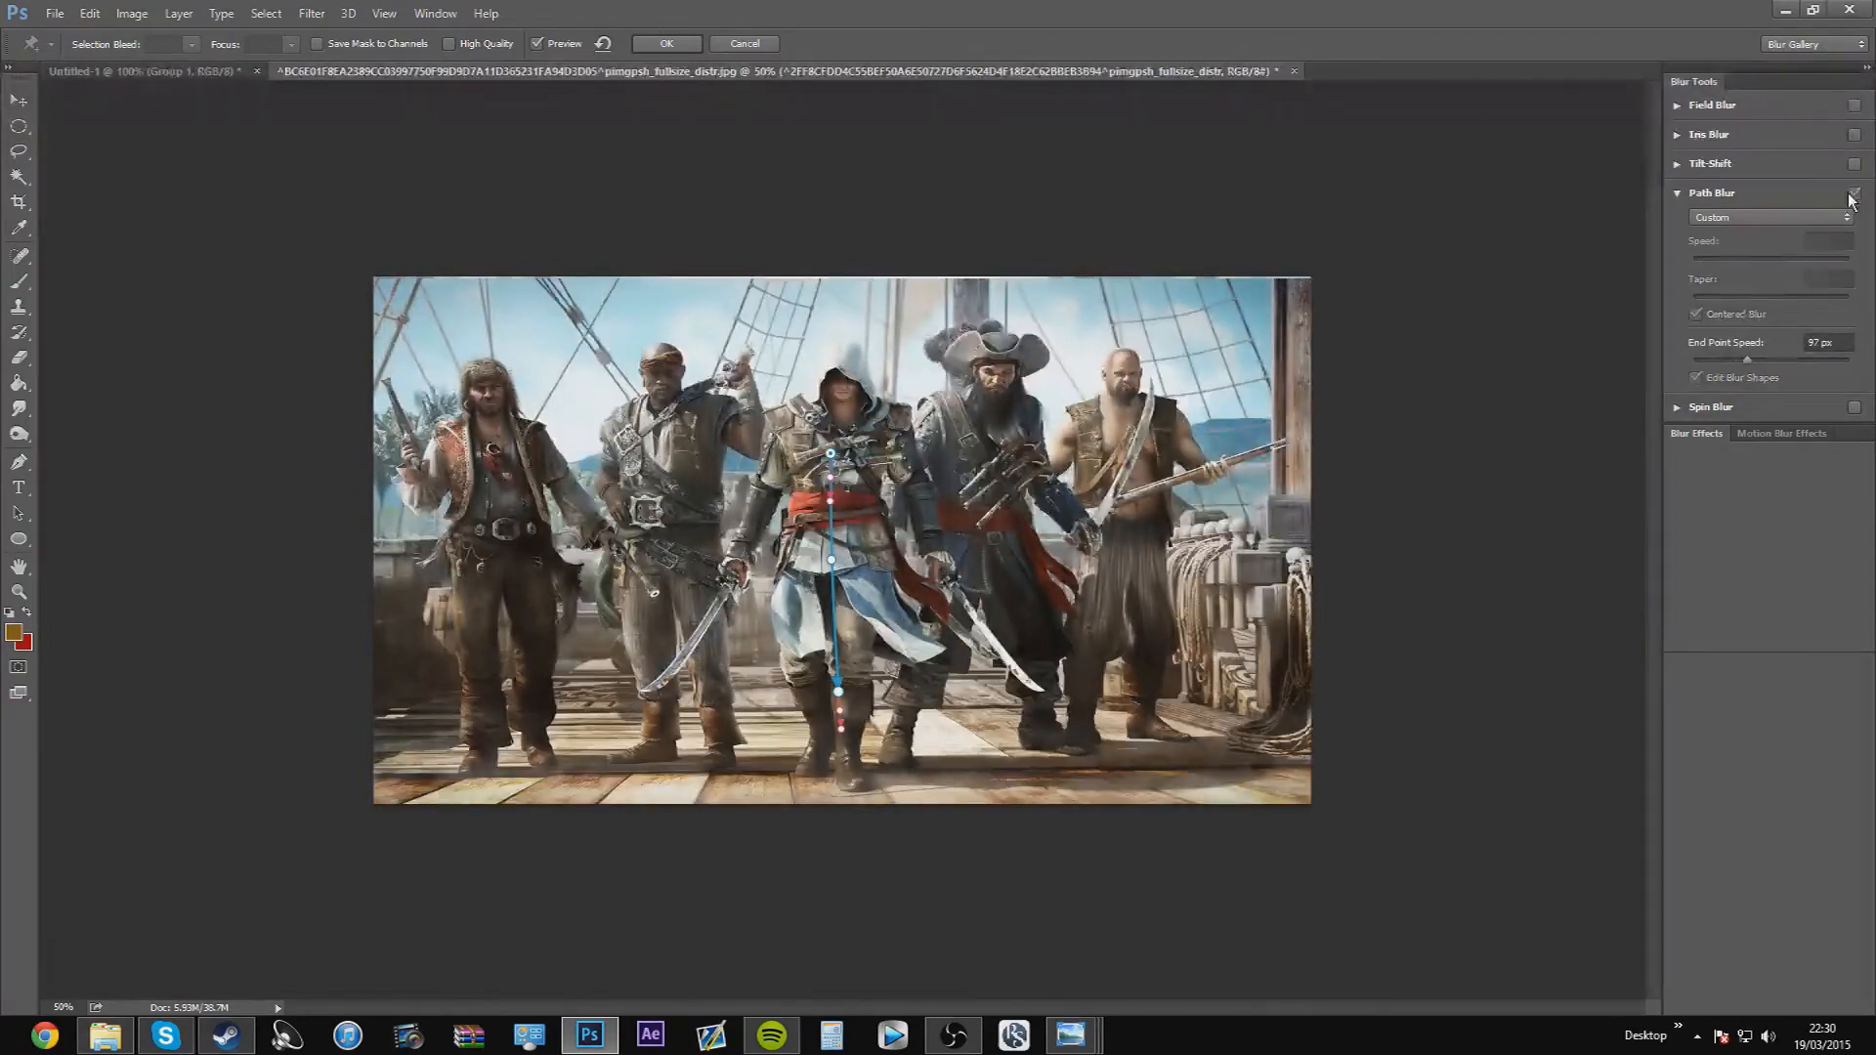
left_click(1680, 193)
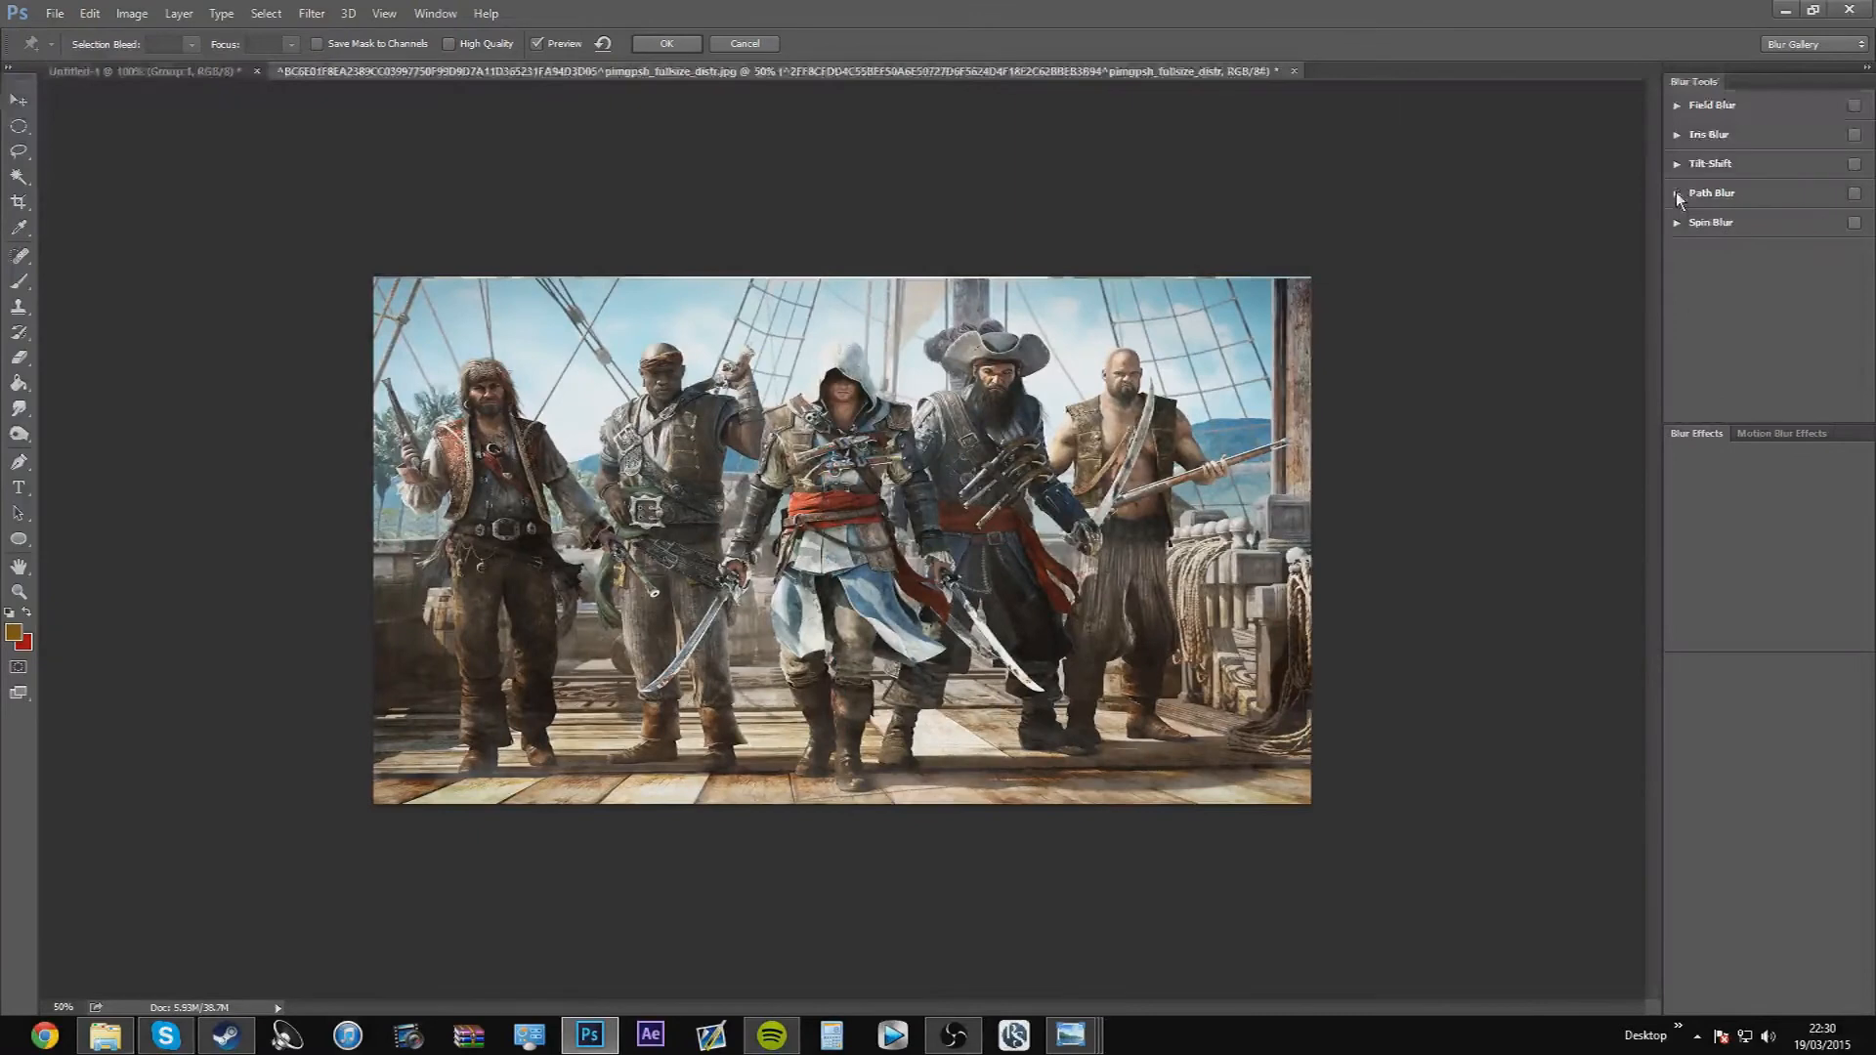
left_click(1678, 222)
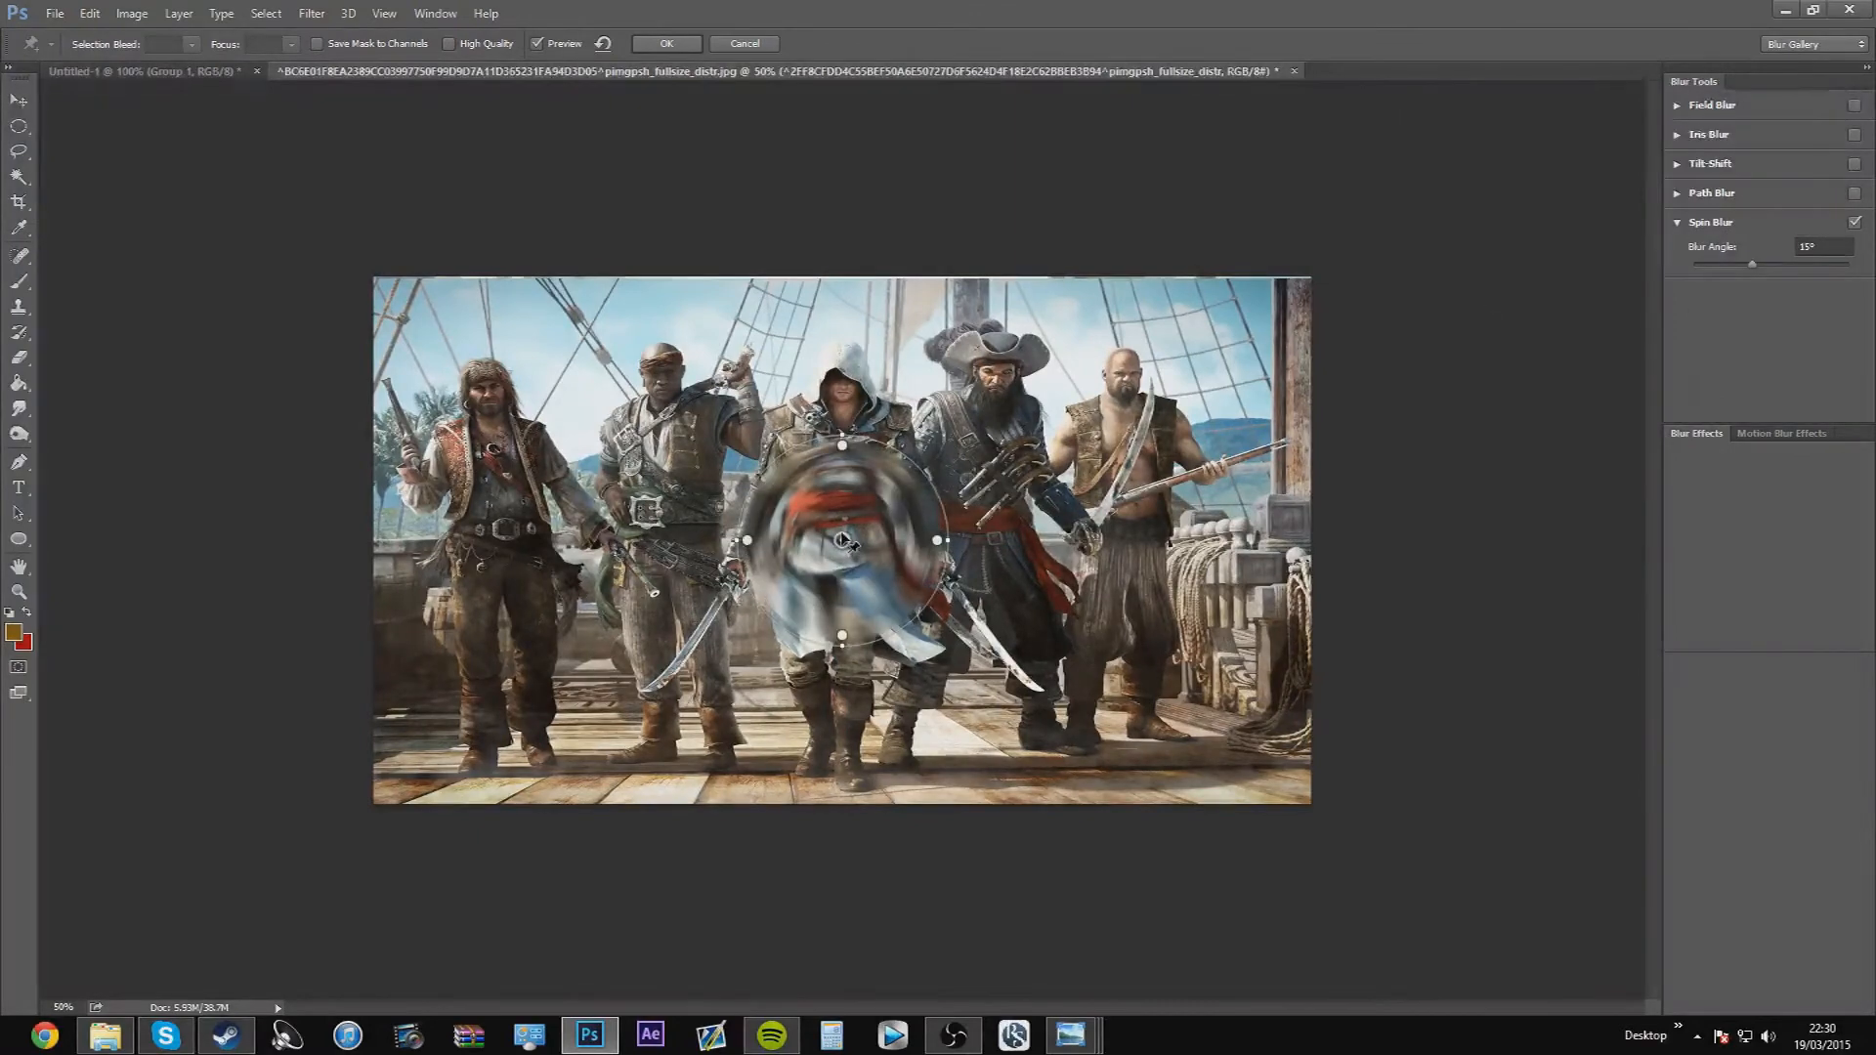
left_click_drag(845, 542, 1072, 591)
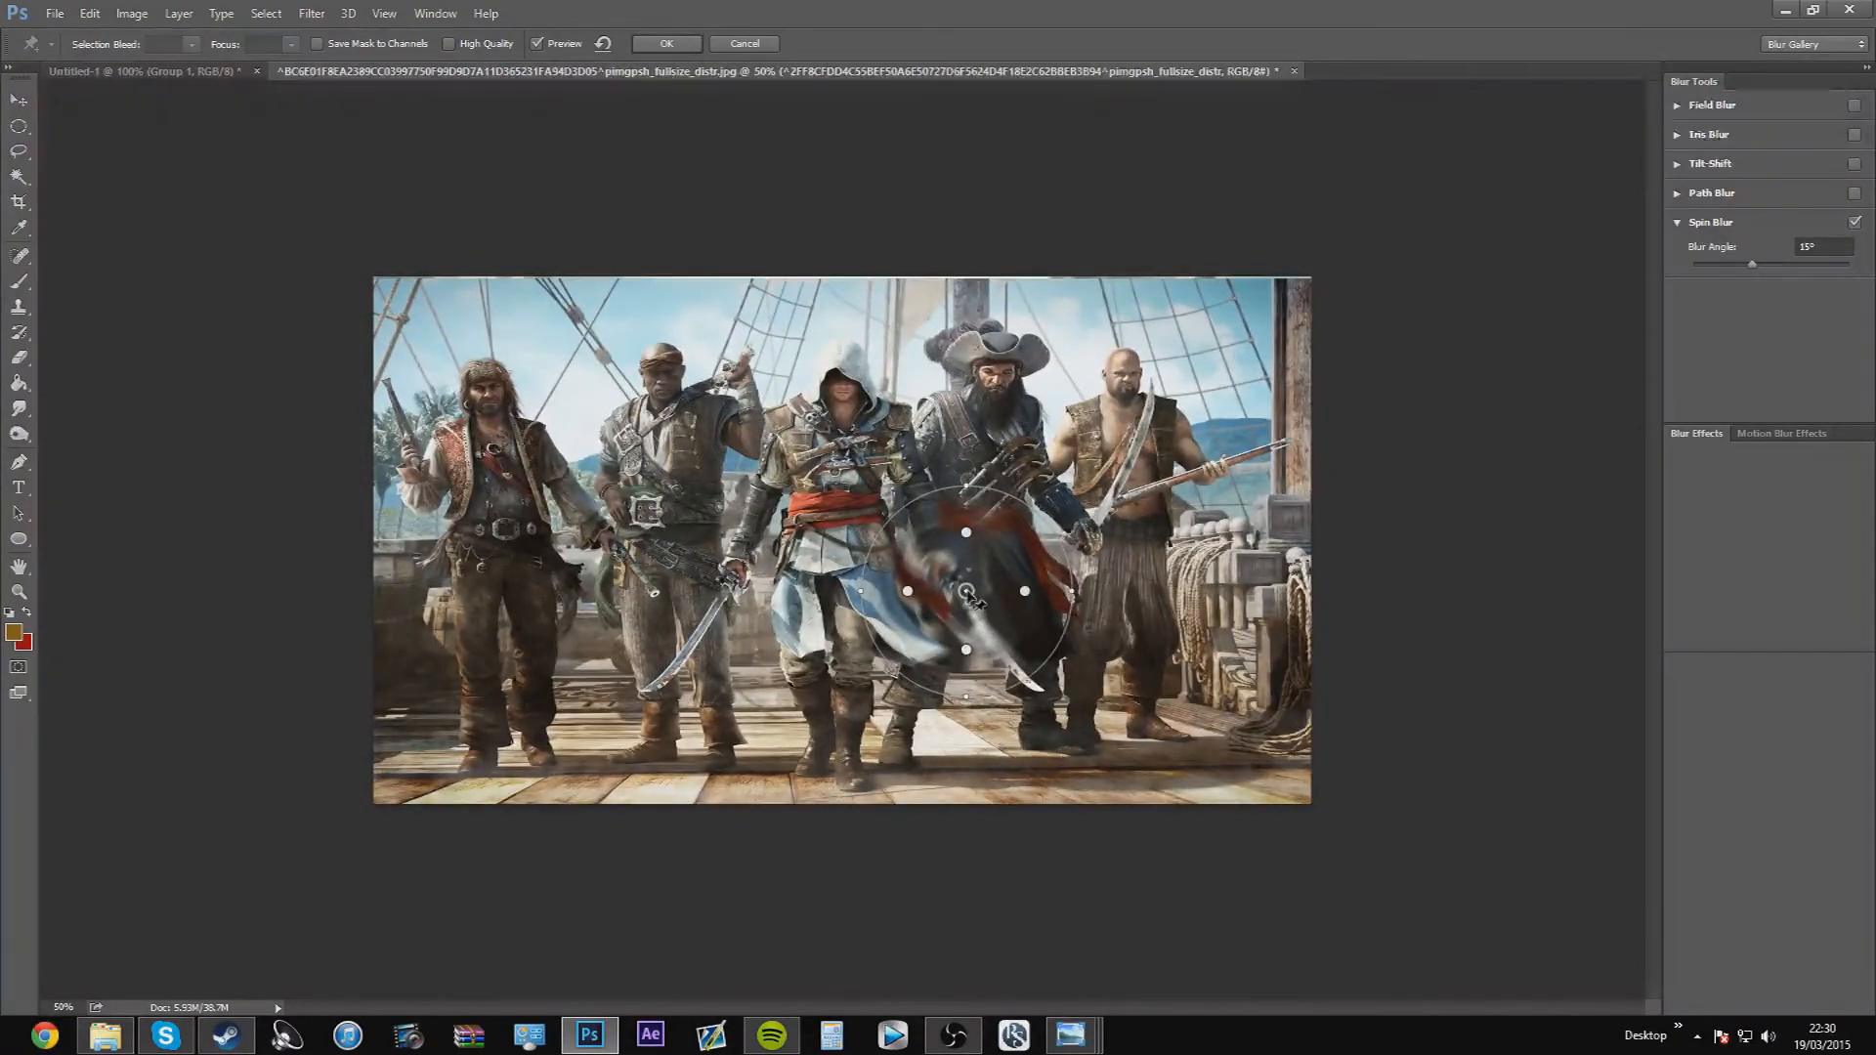
left_click_drag(979, 571, 889, 537)
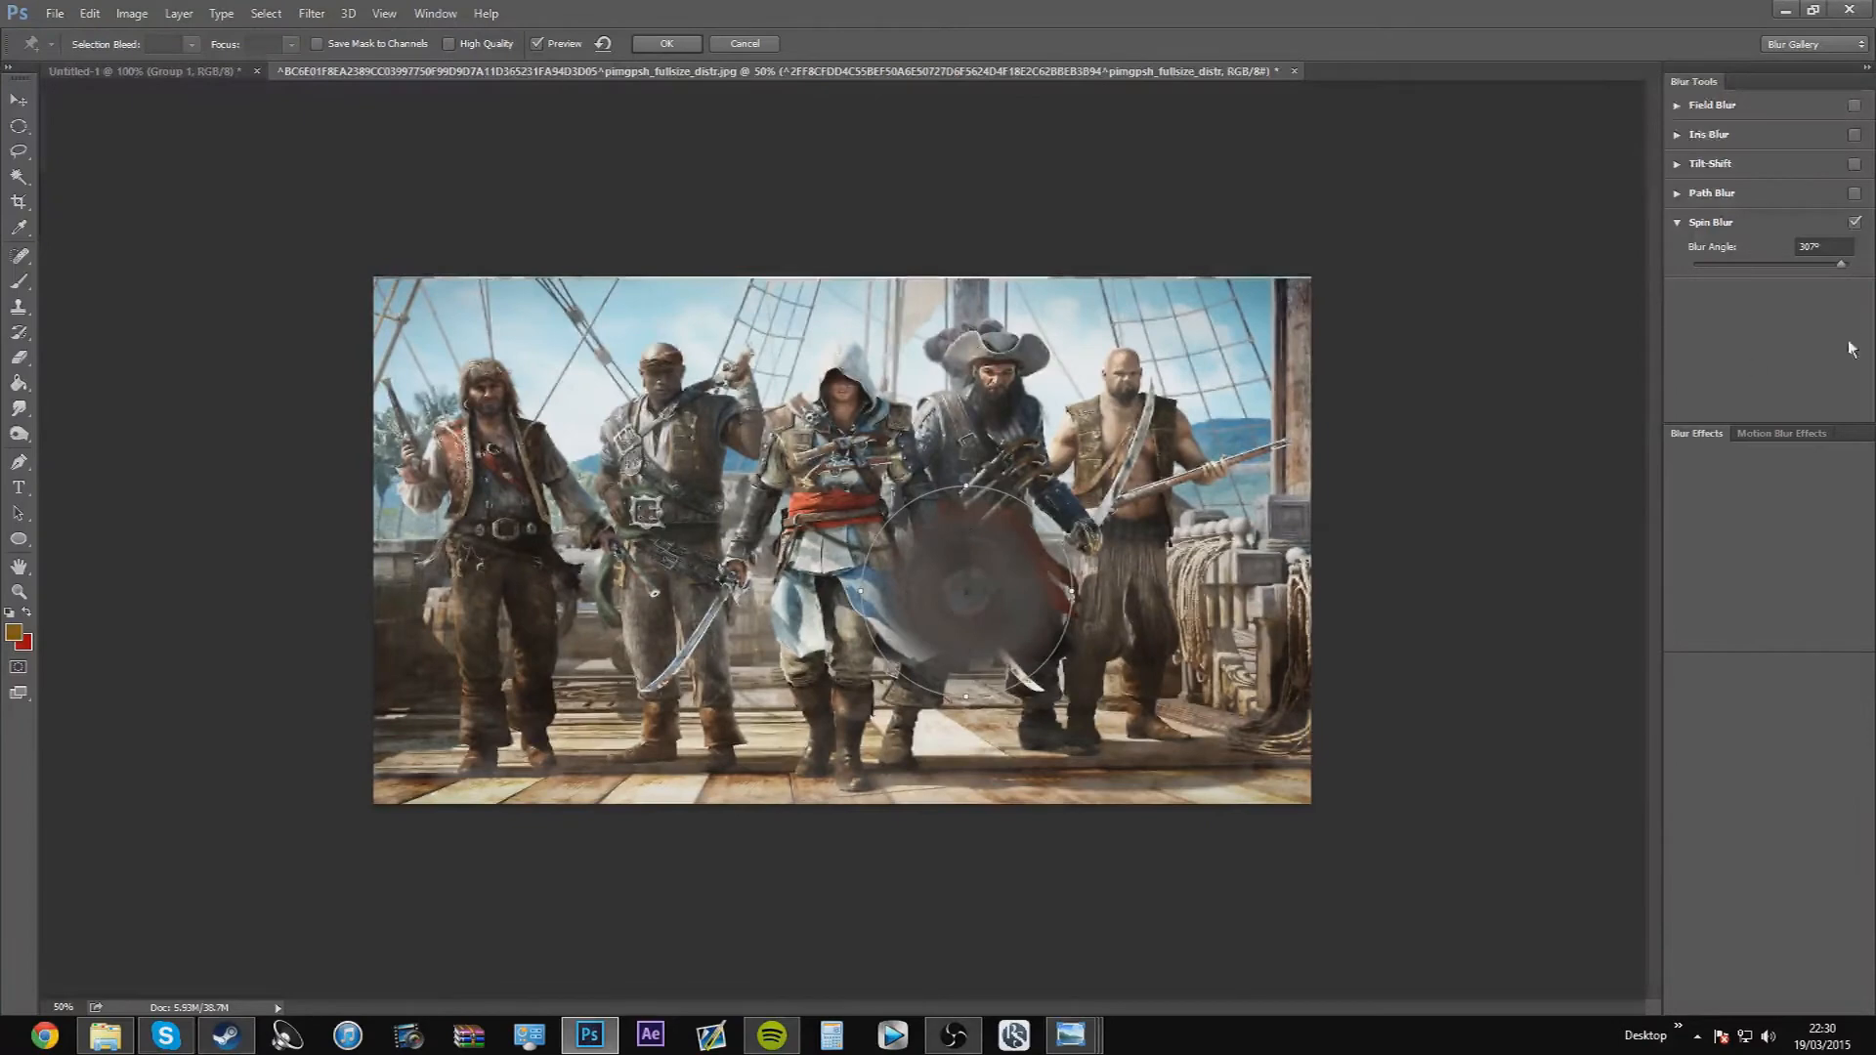
Replace the Spin Blur with a slightly tilted Iris Blur around the central assassin's head and chest, with 4 px blur
left_click(1854, 222)
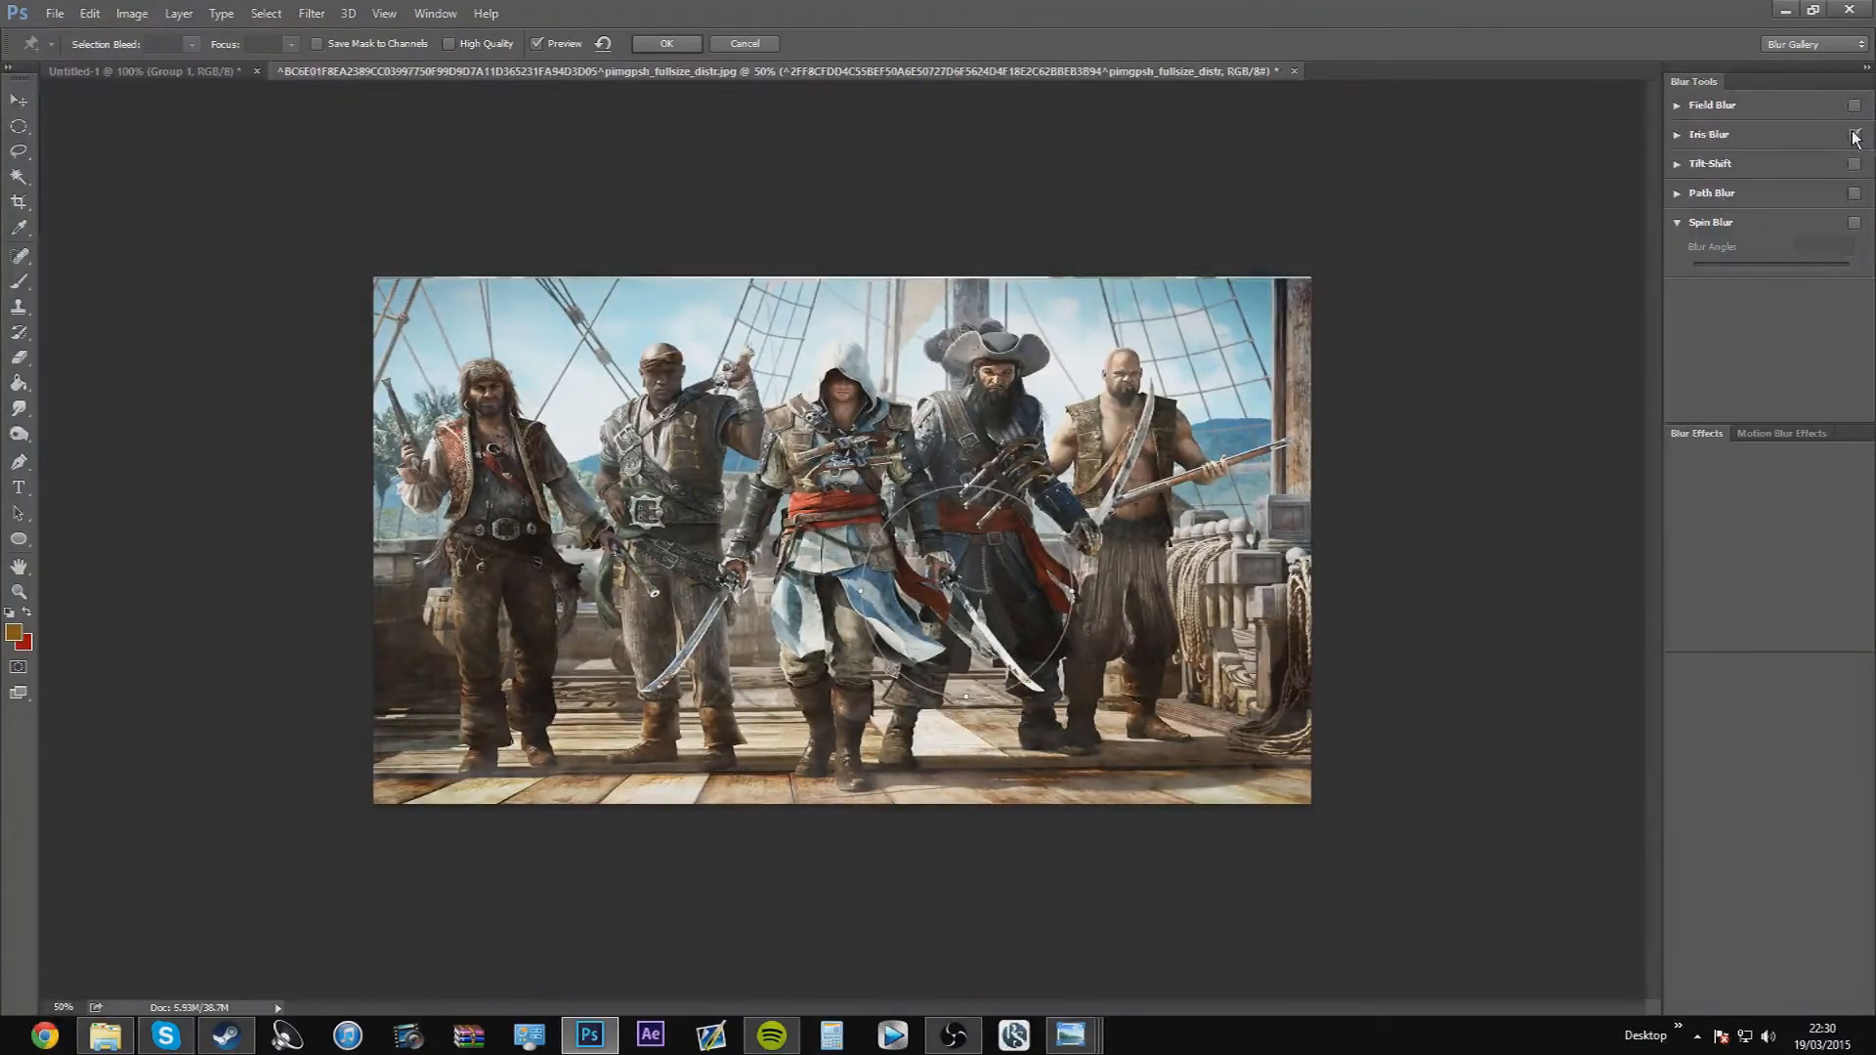
left_click(1718, 140)
left_click_drag(842, 540, 845, 412)
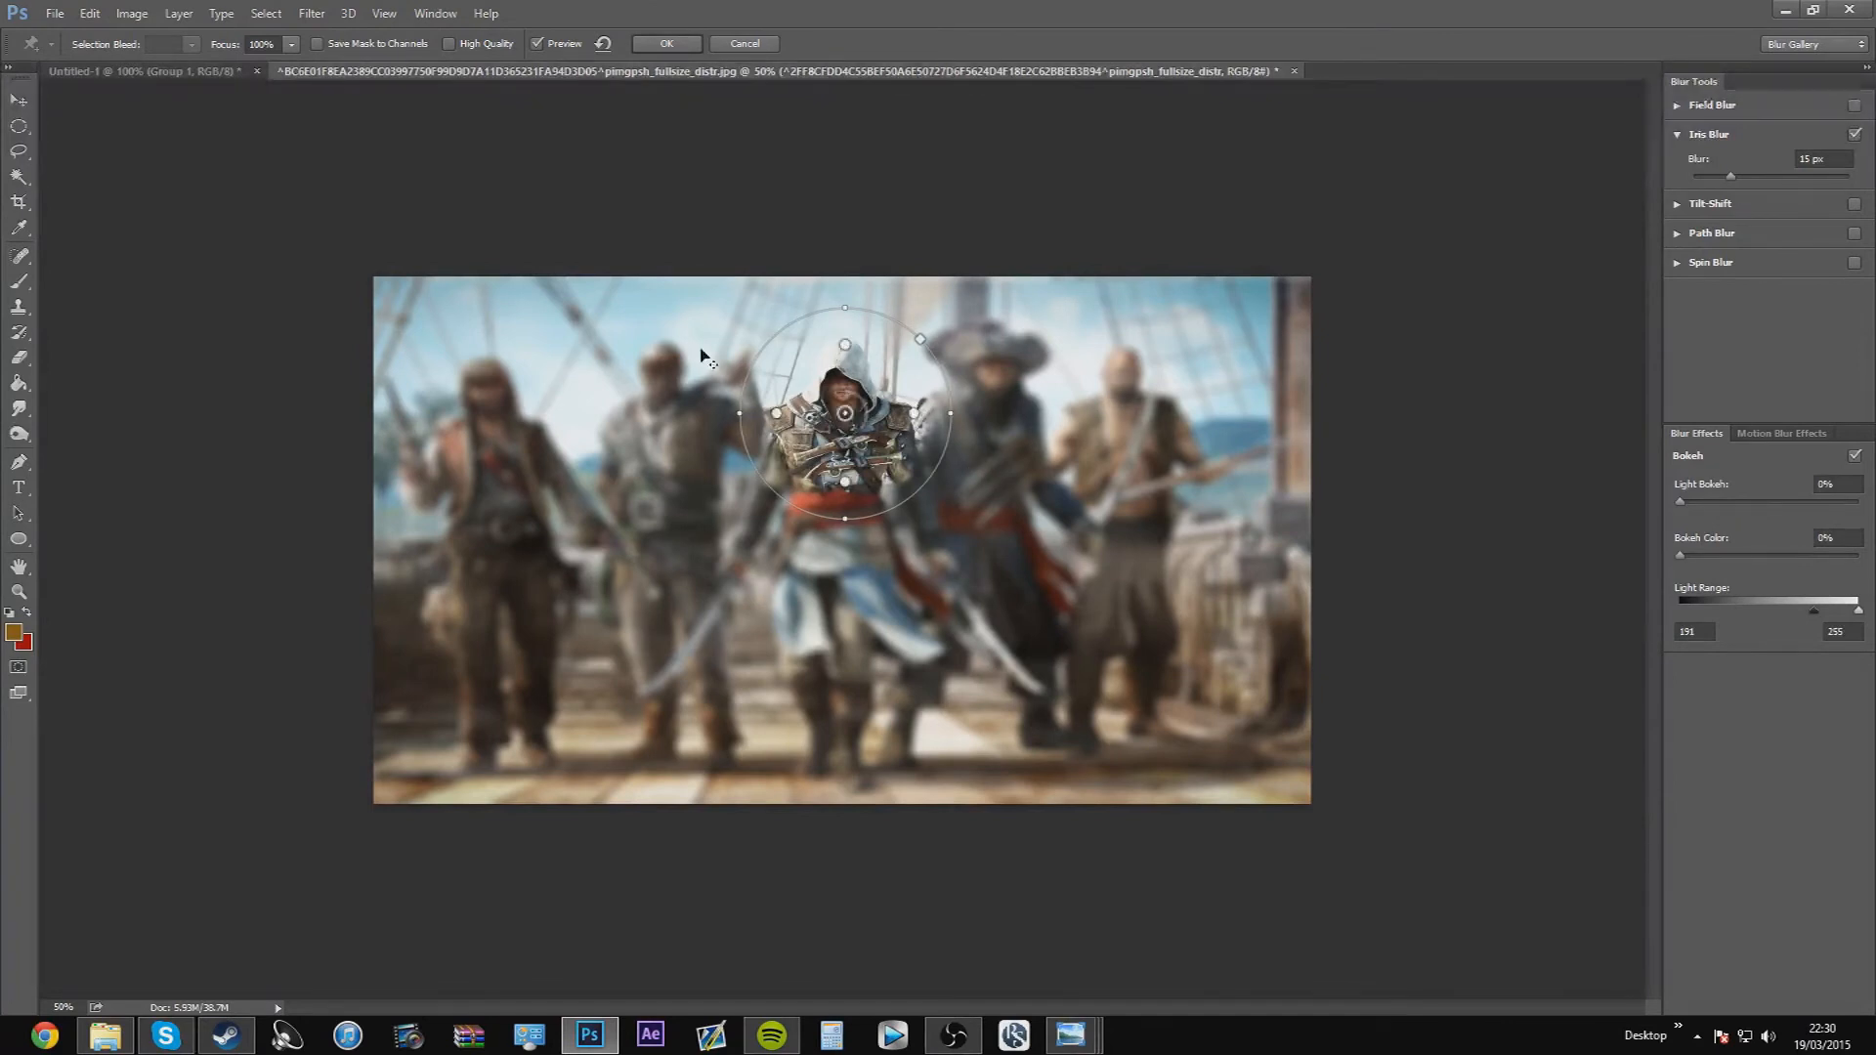
left_click_drag(846, 519, 946, 396)
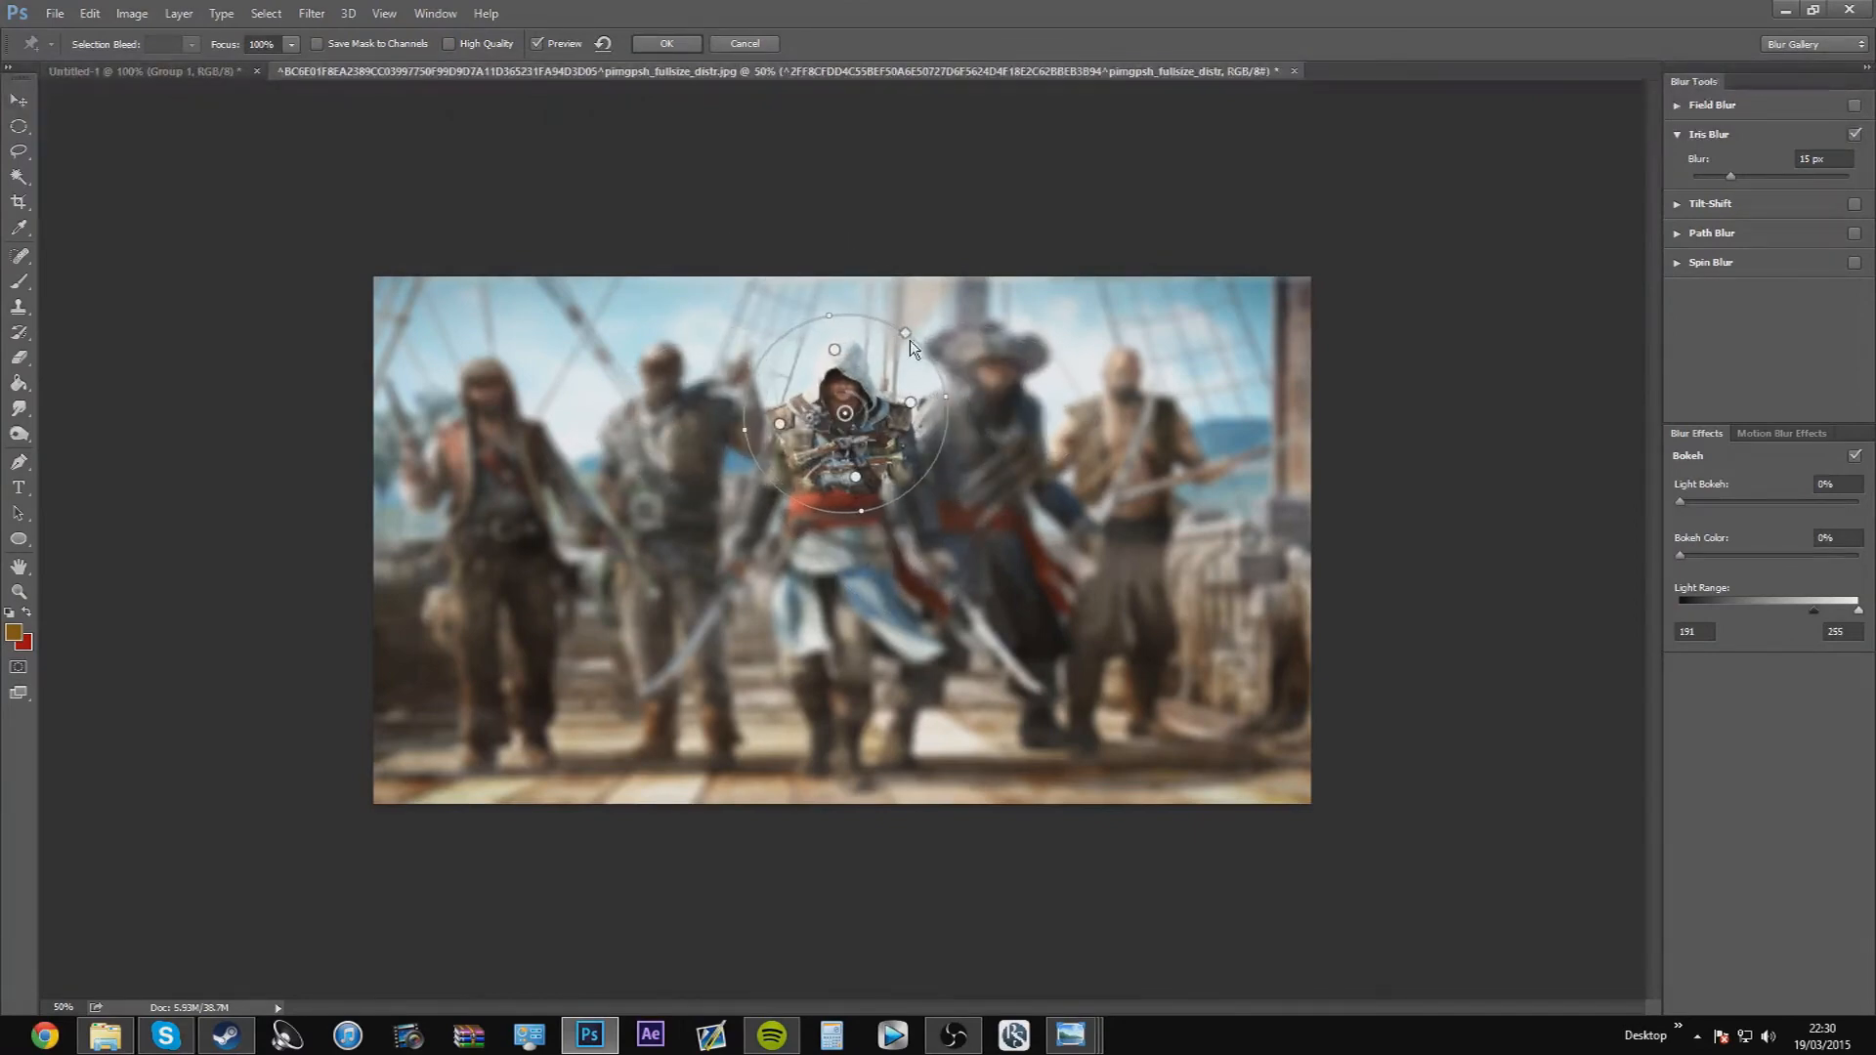
left_click_drag(907, 333, 846, 344)
left_click_drag(866, 437, 839, 479)
left_click_drag(837, 416, 842, 415)
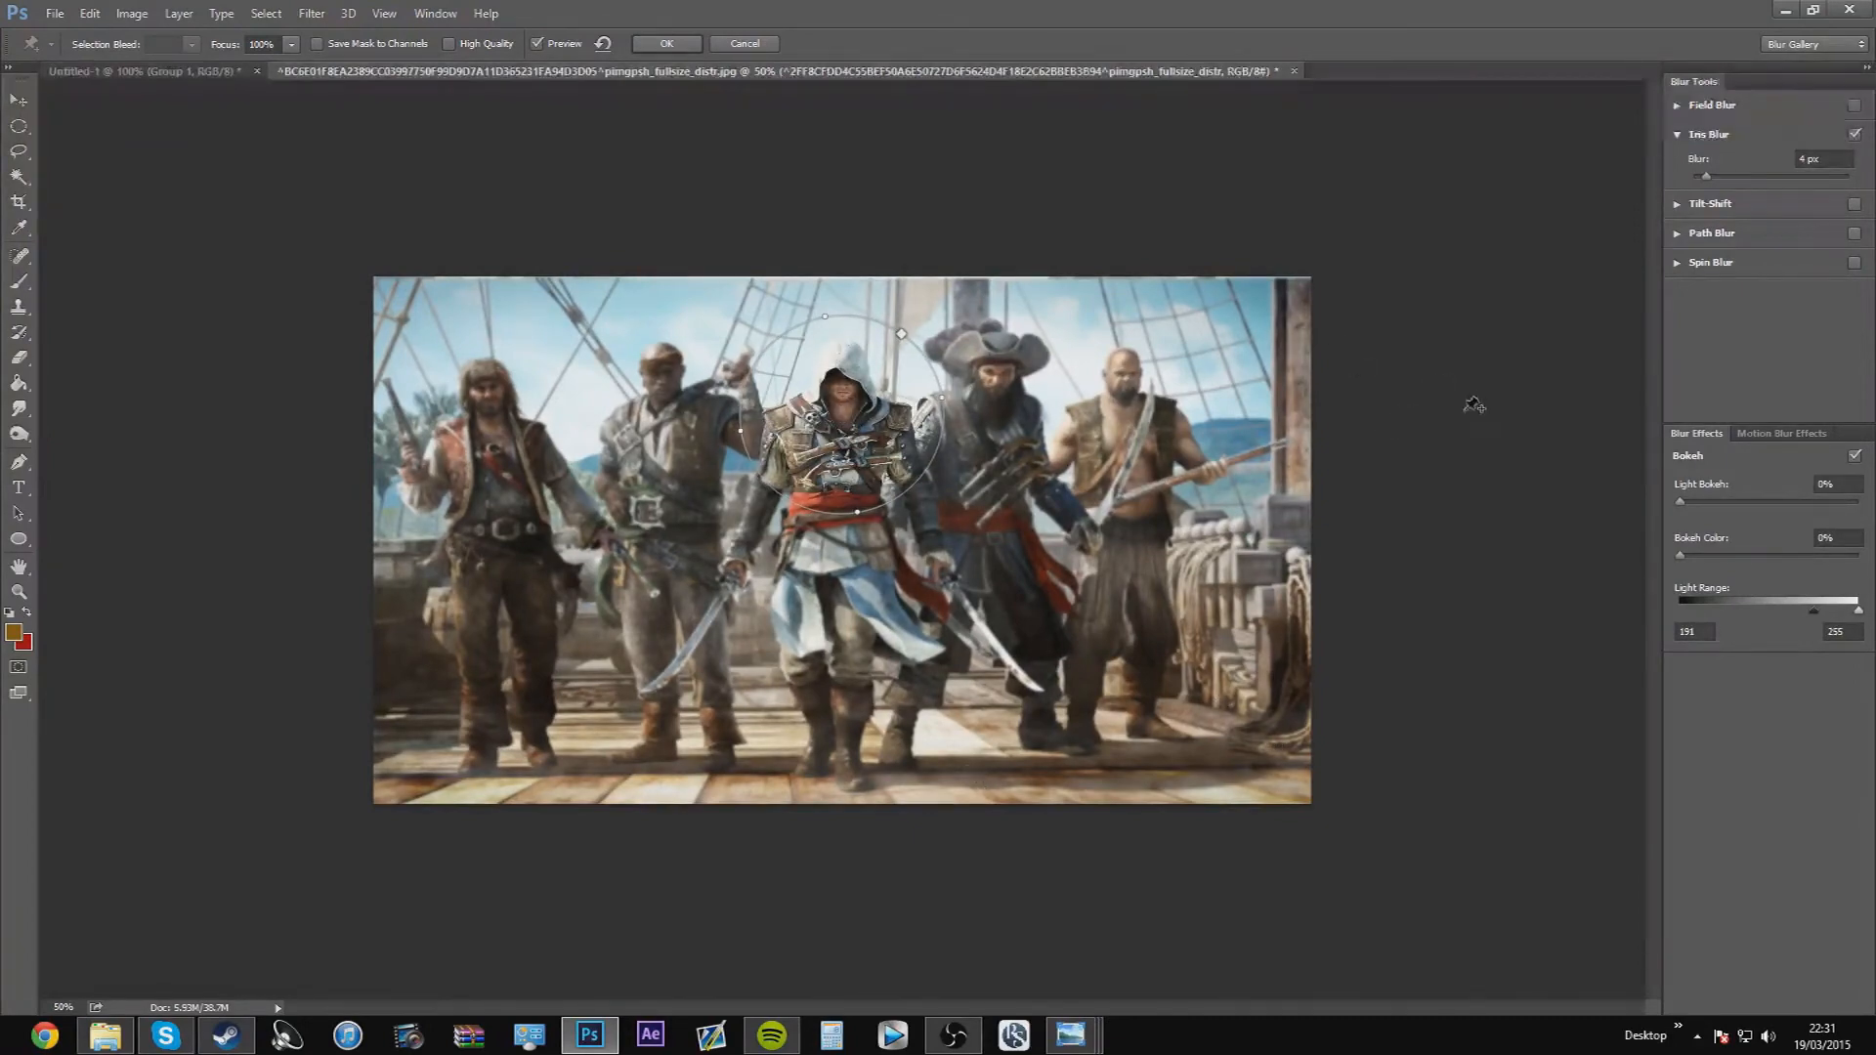
Move the iris slightly lower on the assassin's upper body and set its blur to 7 px
left_click_drag(841, 417, 841, 429)
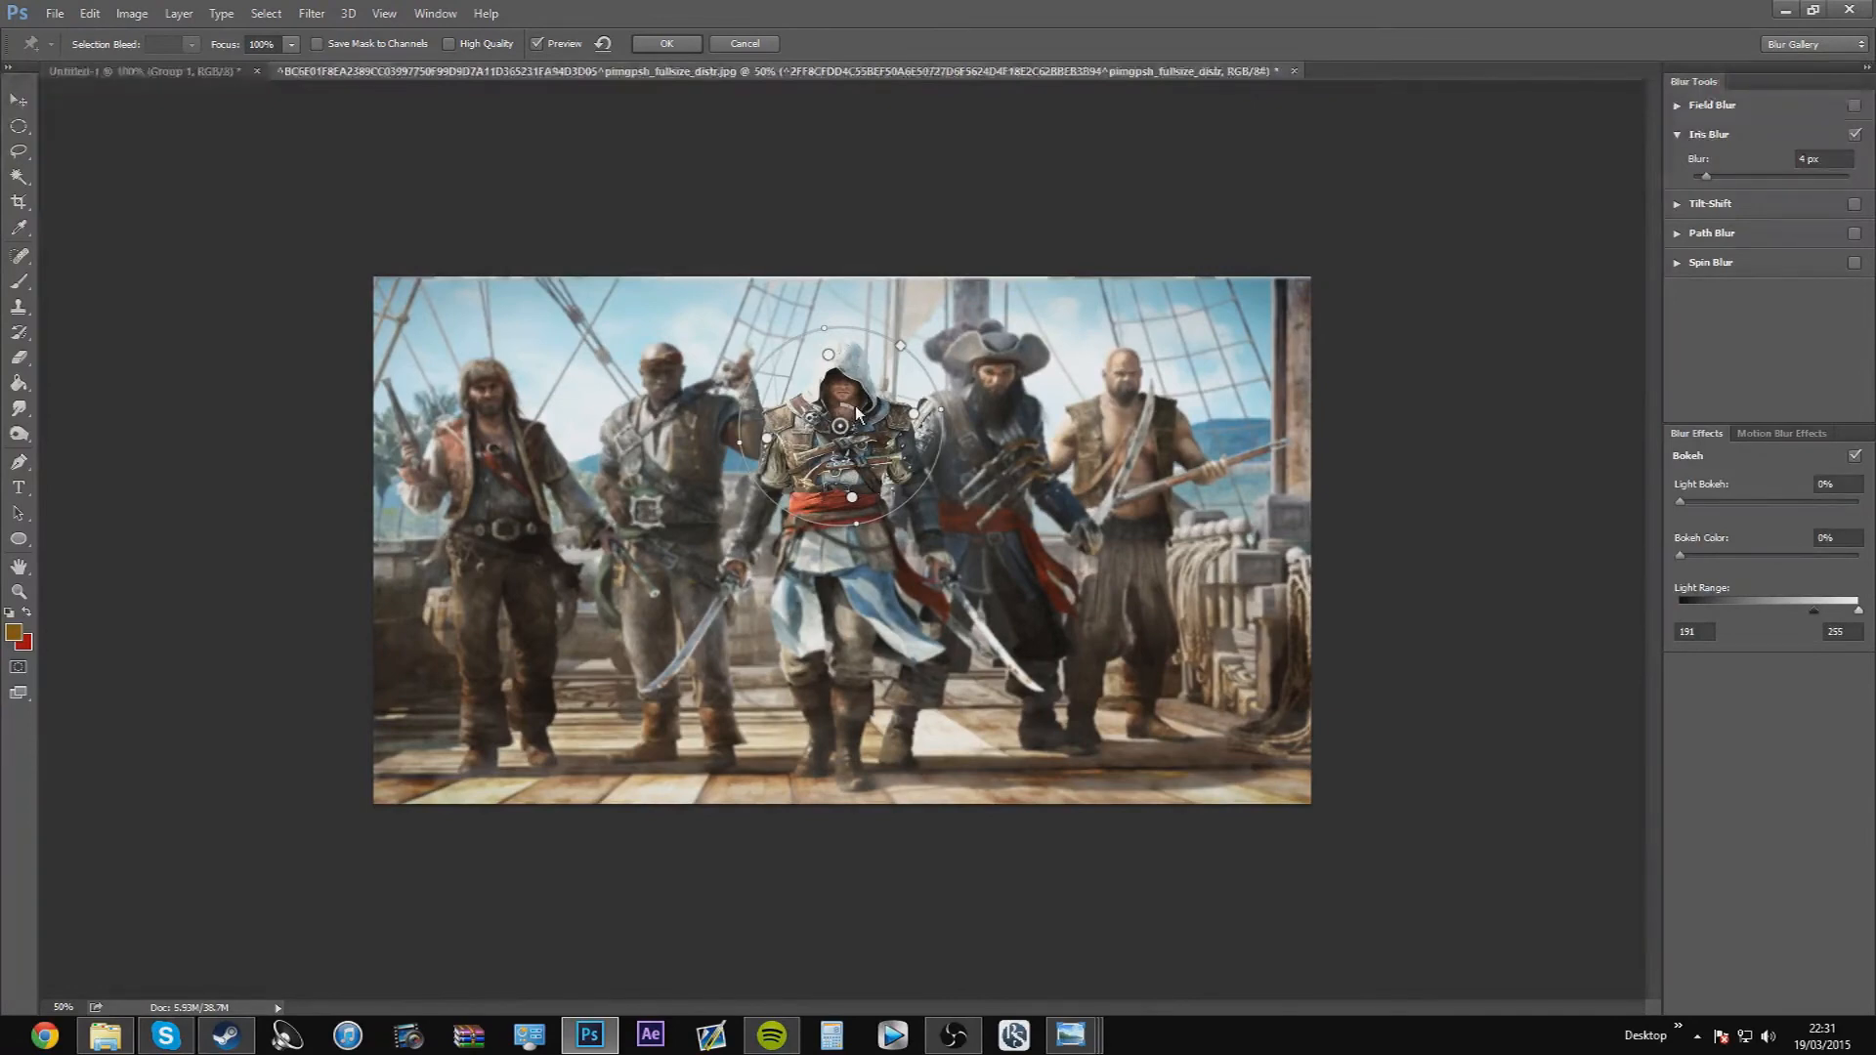
left_click_drag(855, 409, 847, 404)
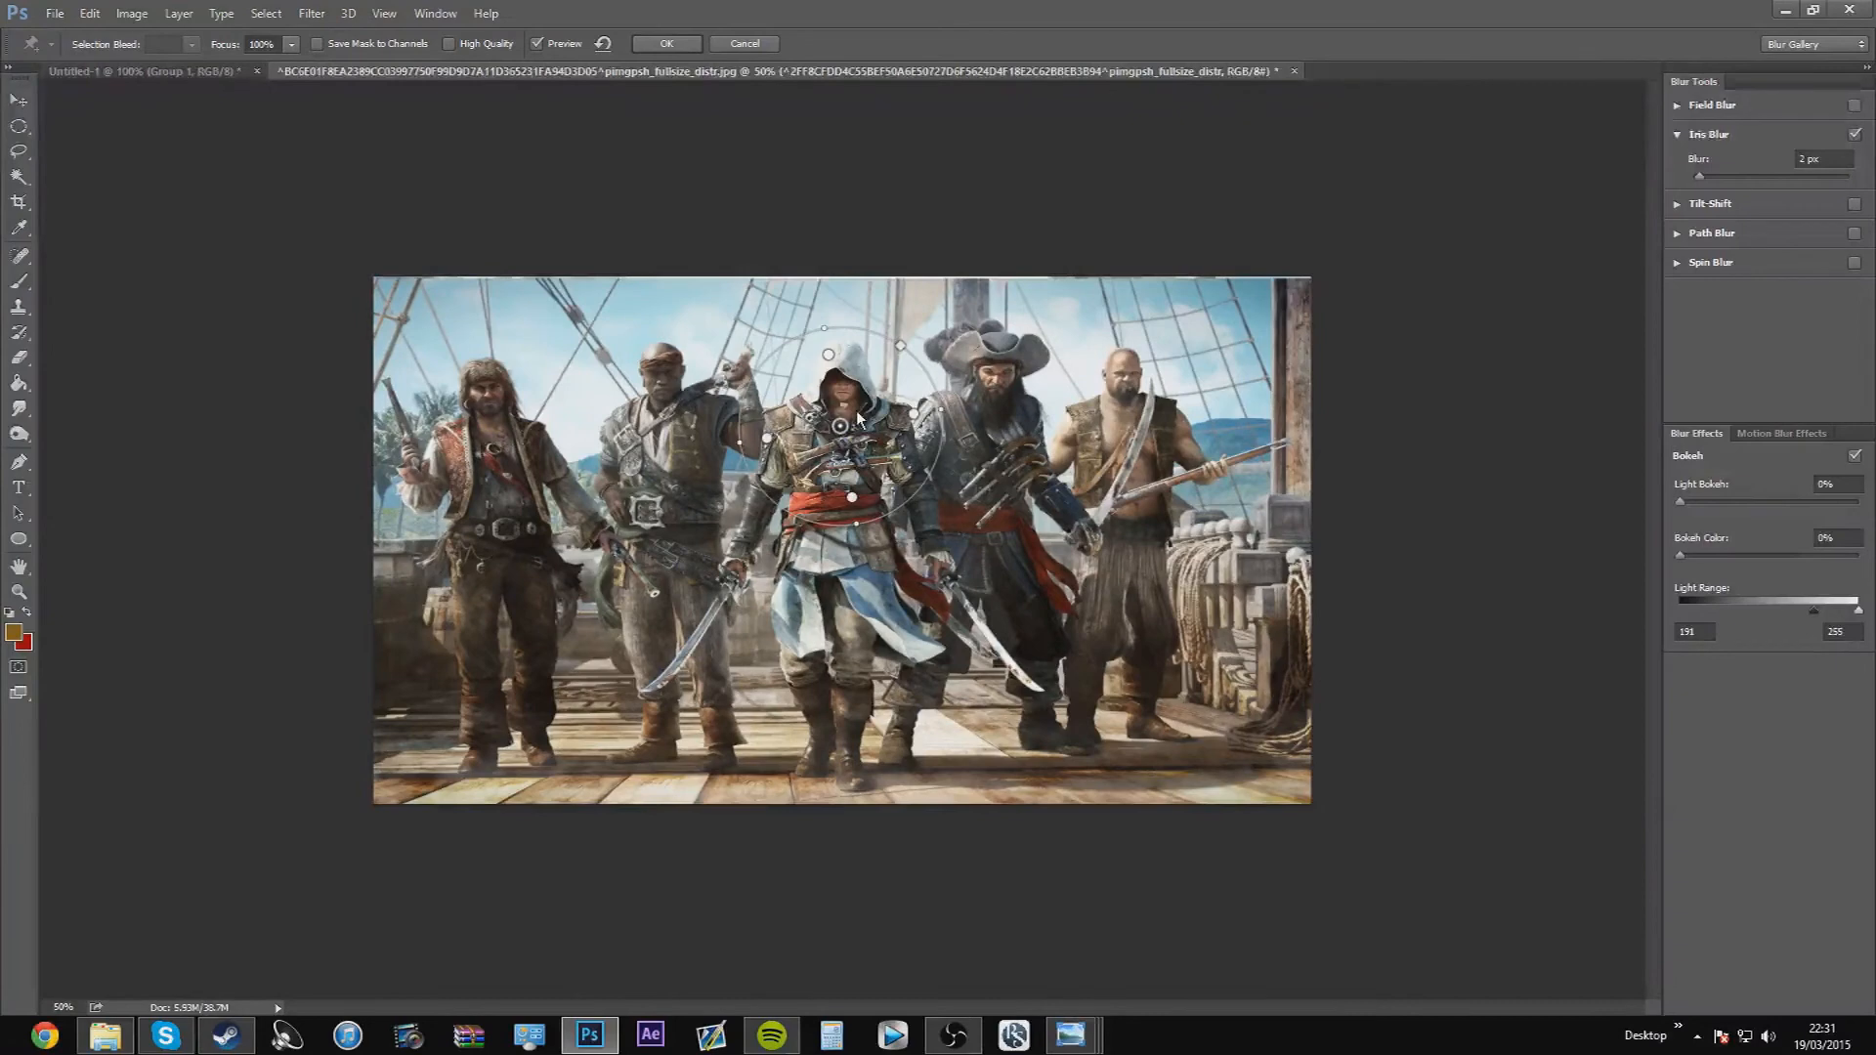
left_click_drag(852, 413, 862, 424)
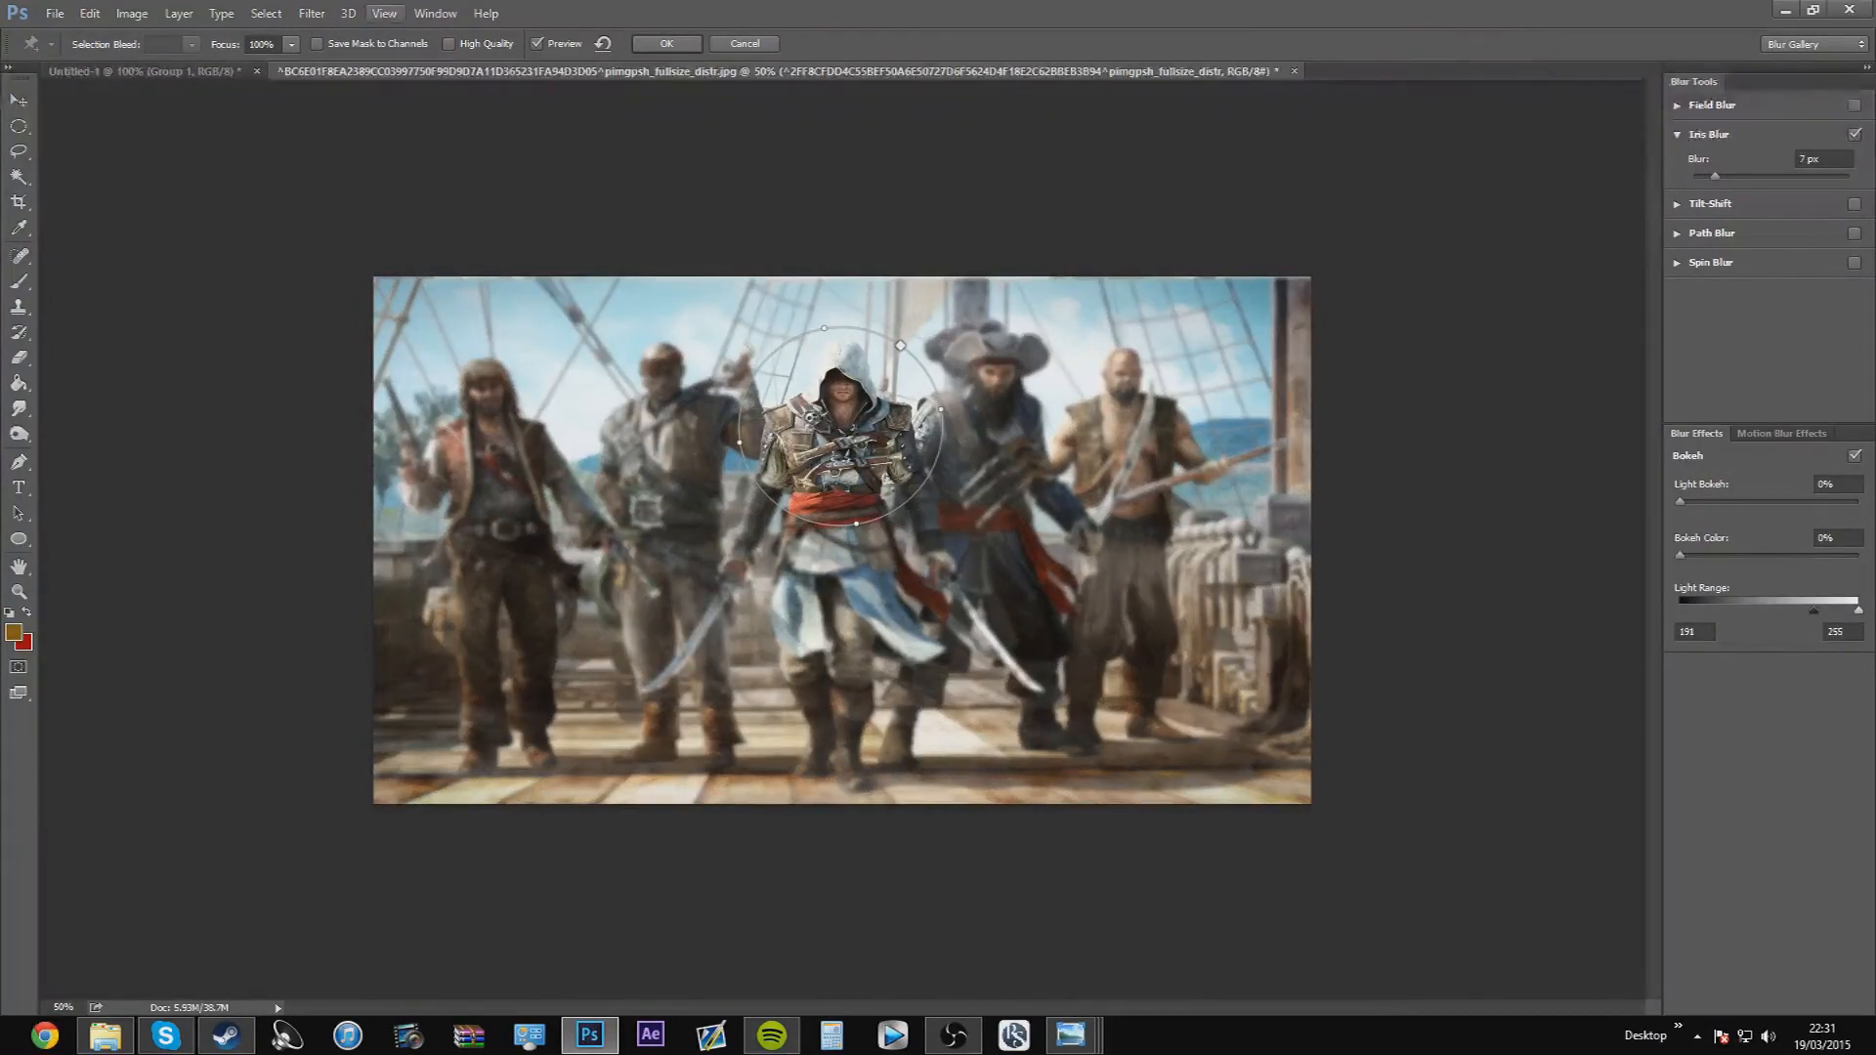
Finish the Iris Blur trial and duplicate the pirate crew layer in its unblurred state
left_click(678, 44)
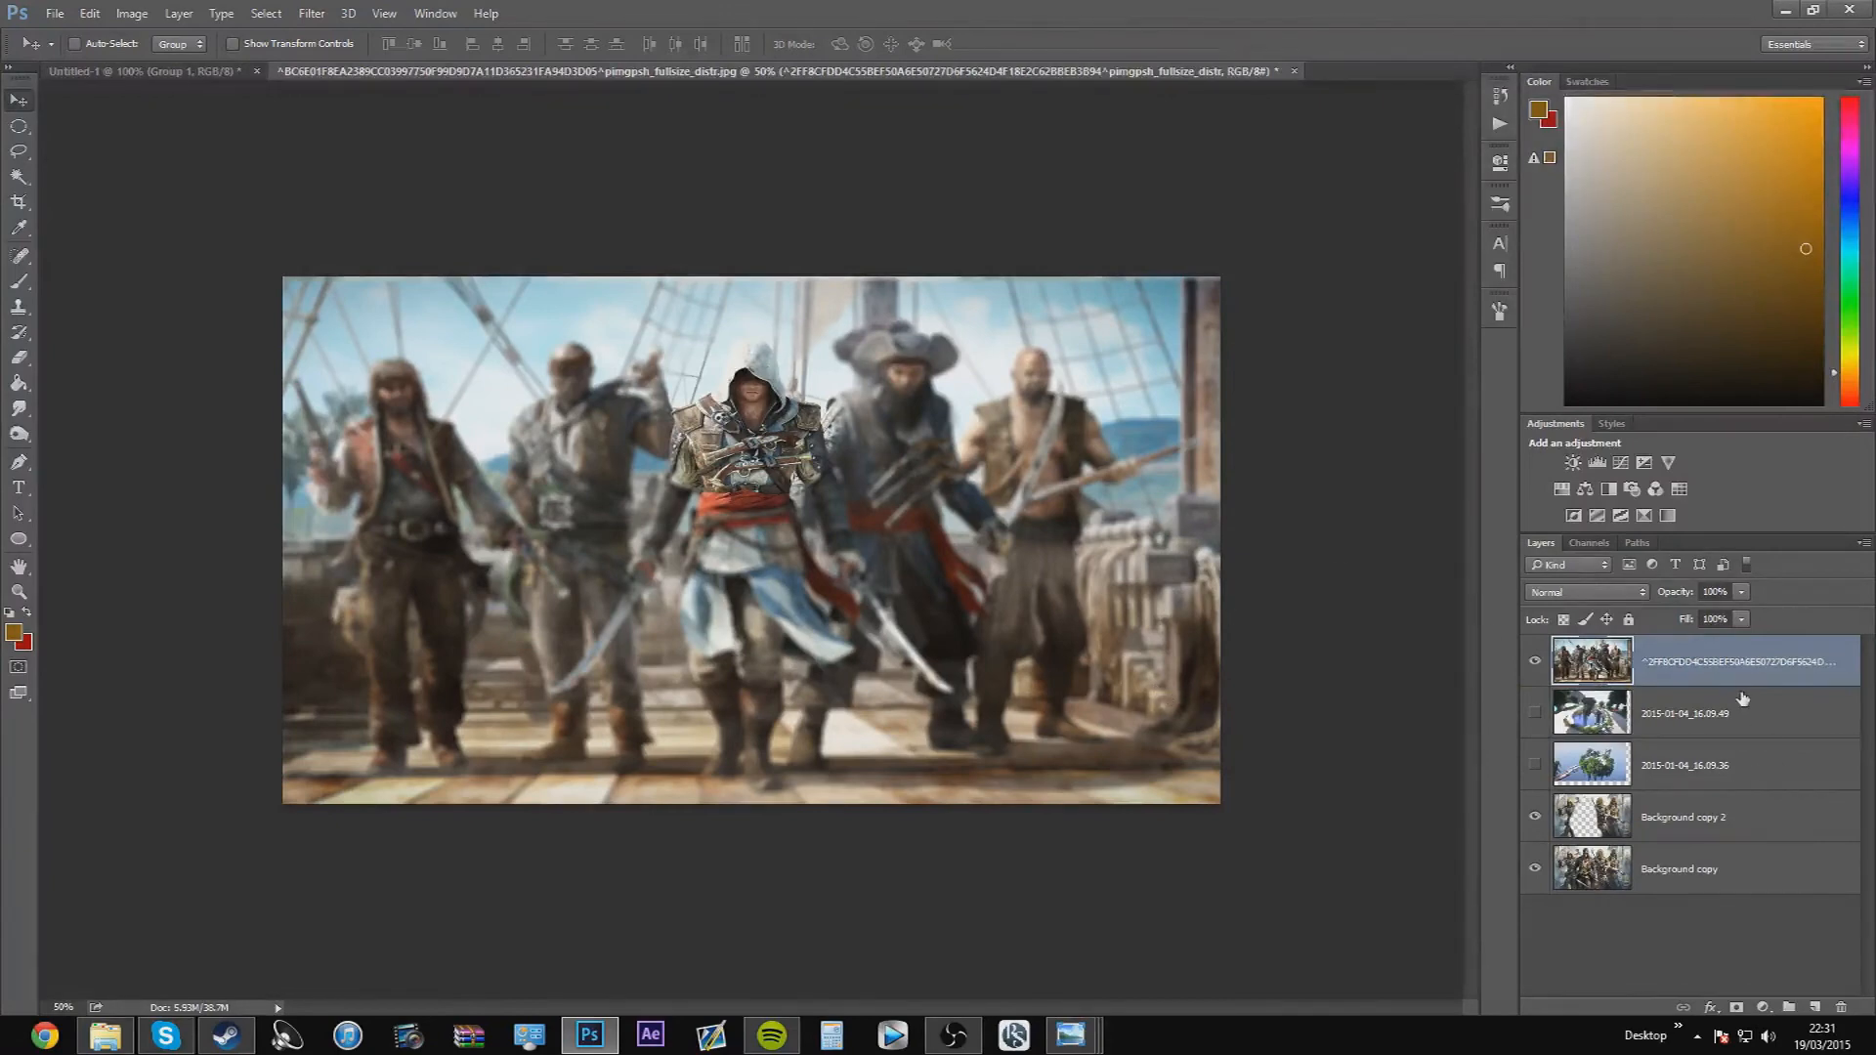
left_click_drag(1702, 656, 1693, 639)
key("ctrl+j")
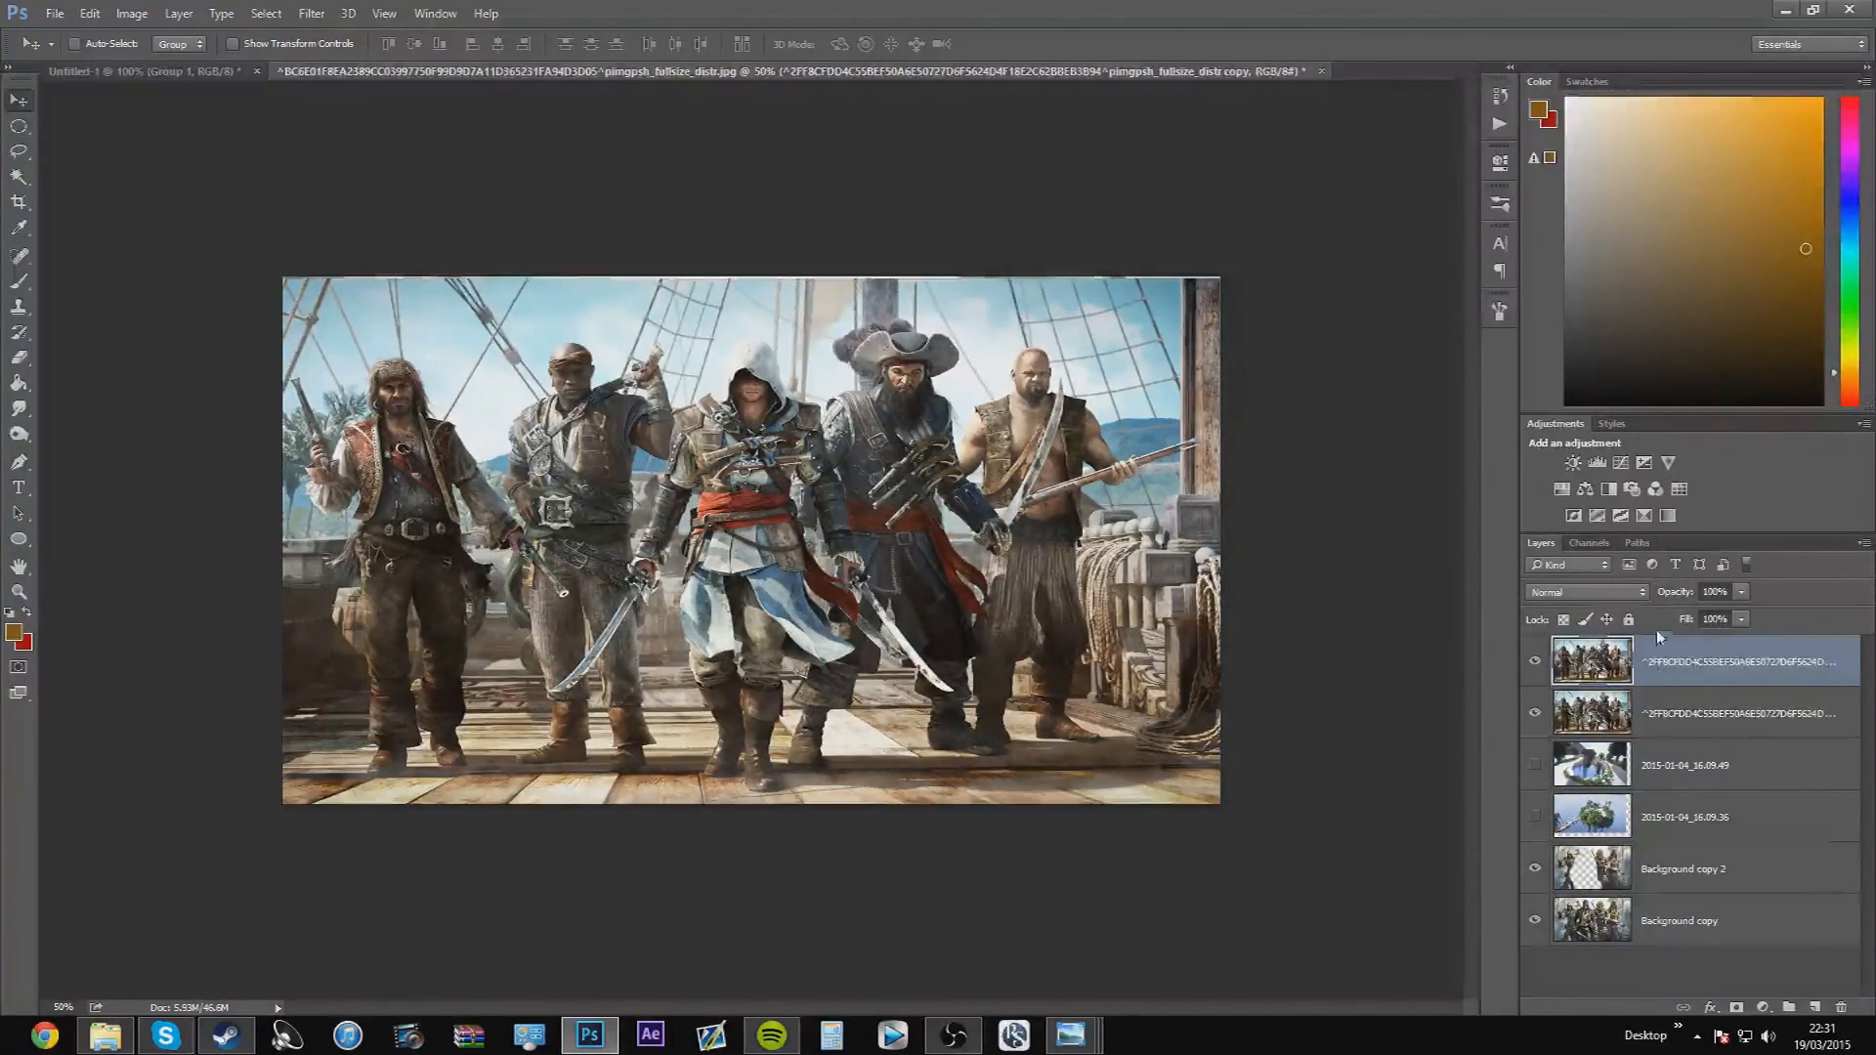
Apply a 15 px Iris Blur to the duplicate layer, with a narrowed, slightly tilted ellipse centred on the assassin's chest
left_click(312, 13)
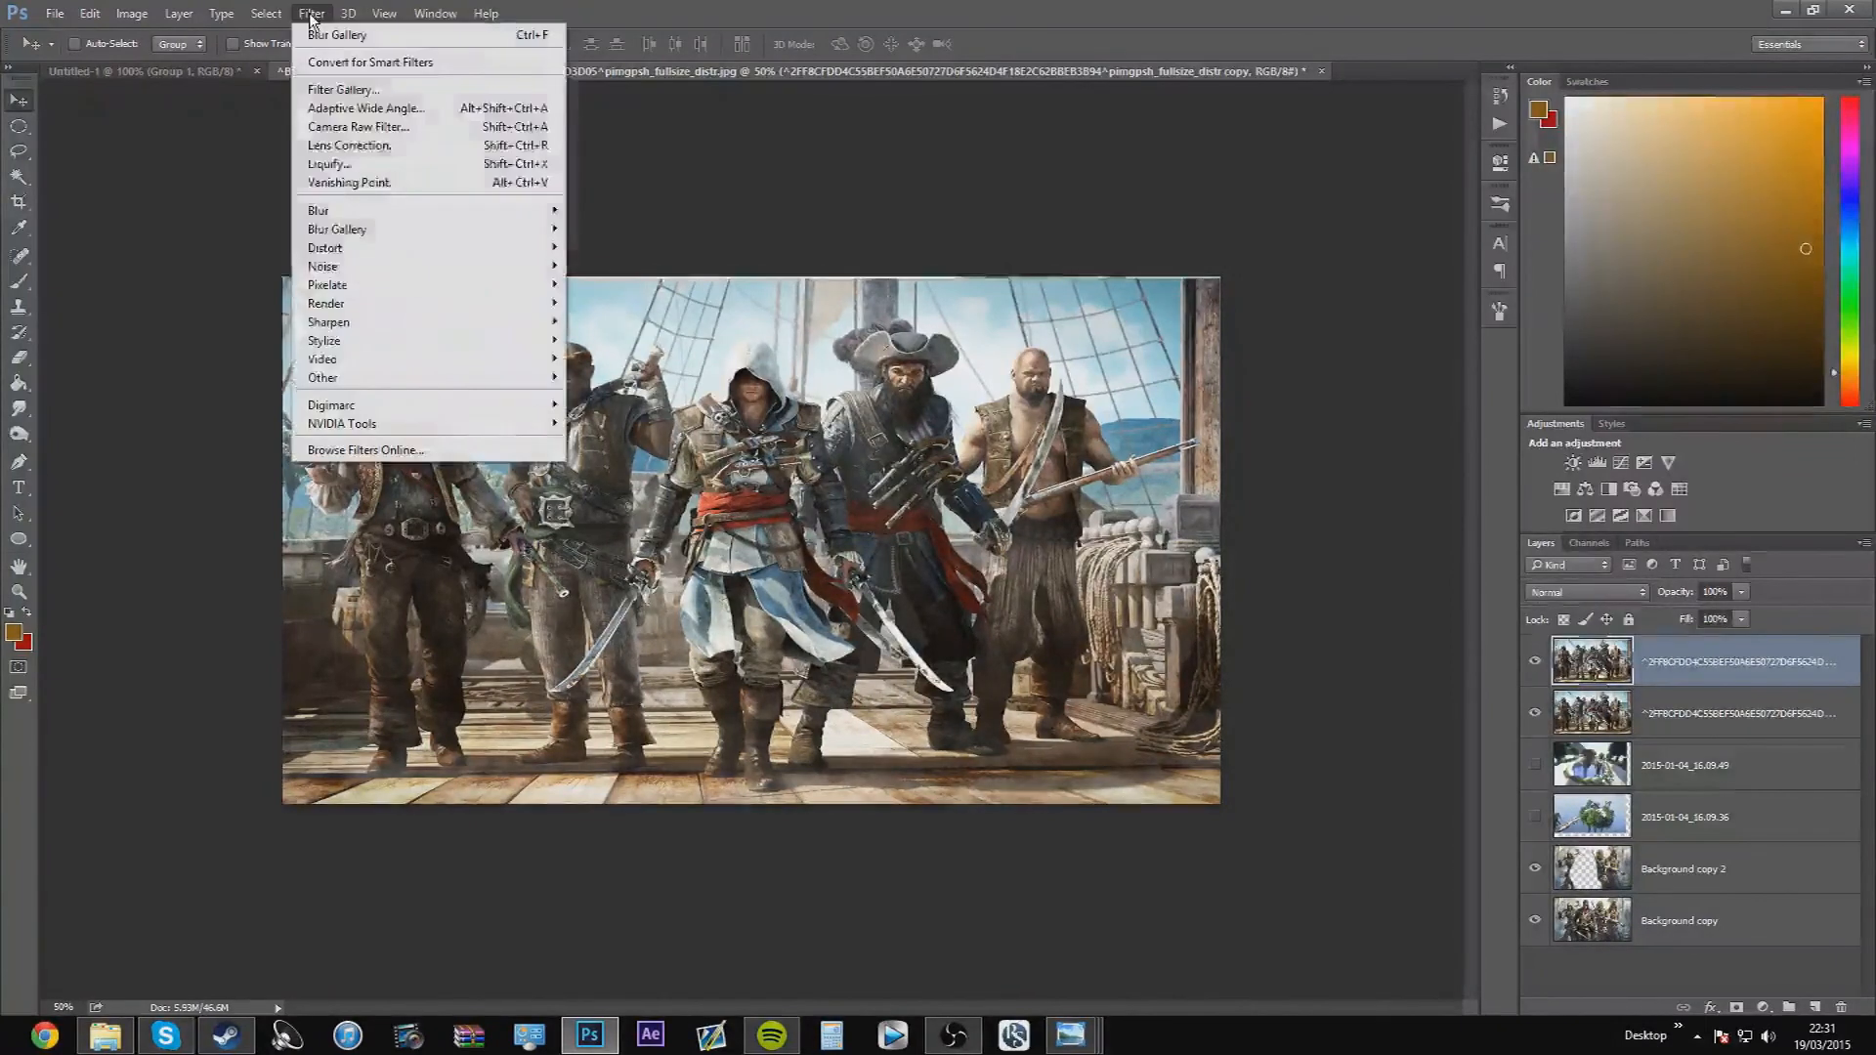
mouse_move(367, 231)
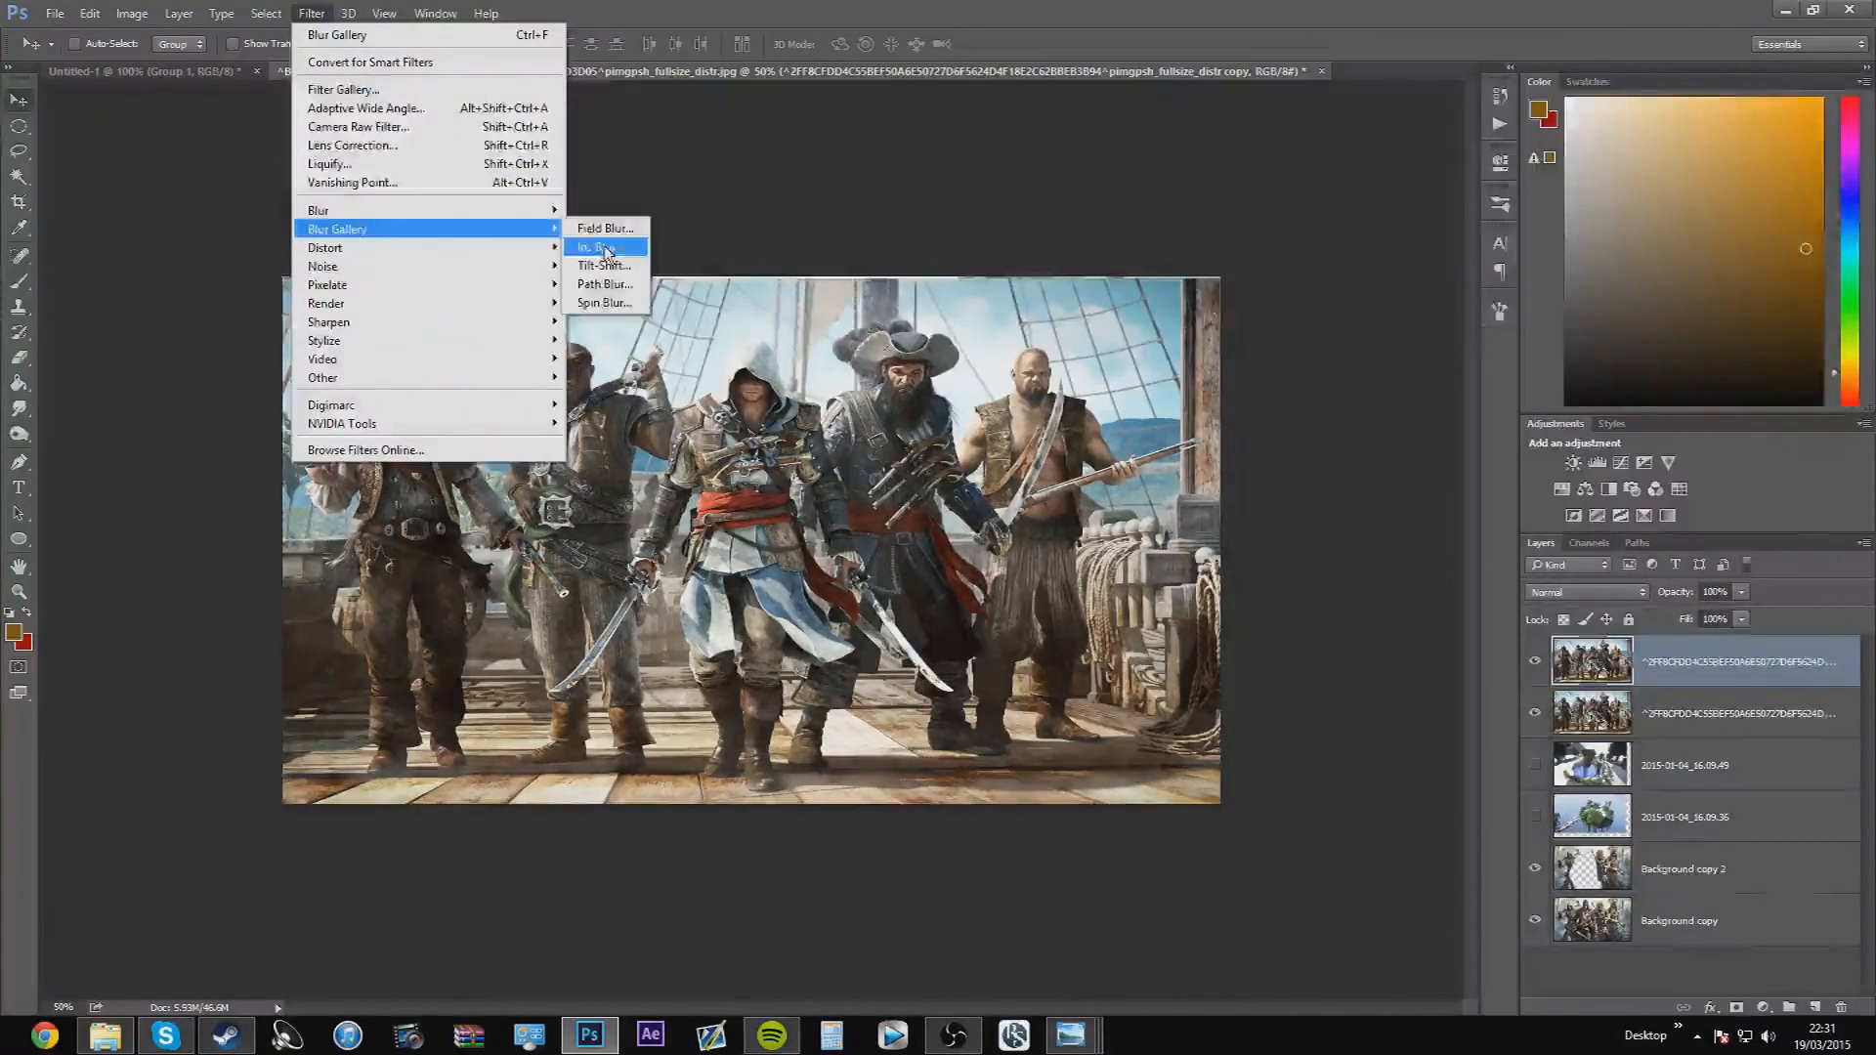
left_click(610, 245)
left_click_drag(843, 541, 842, 454)
left_click_drag(1165, 456, 1008, 421)
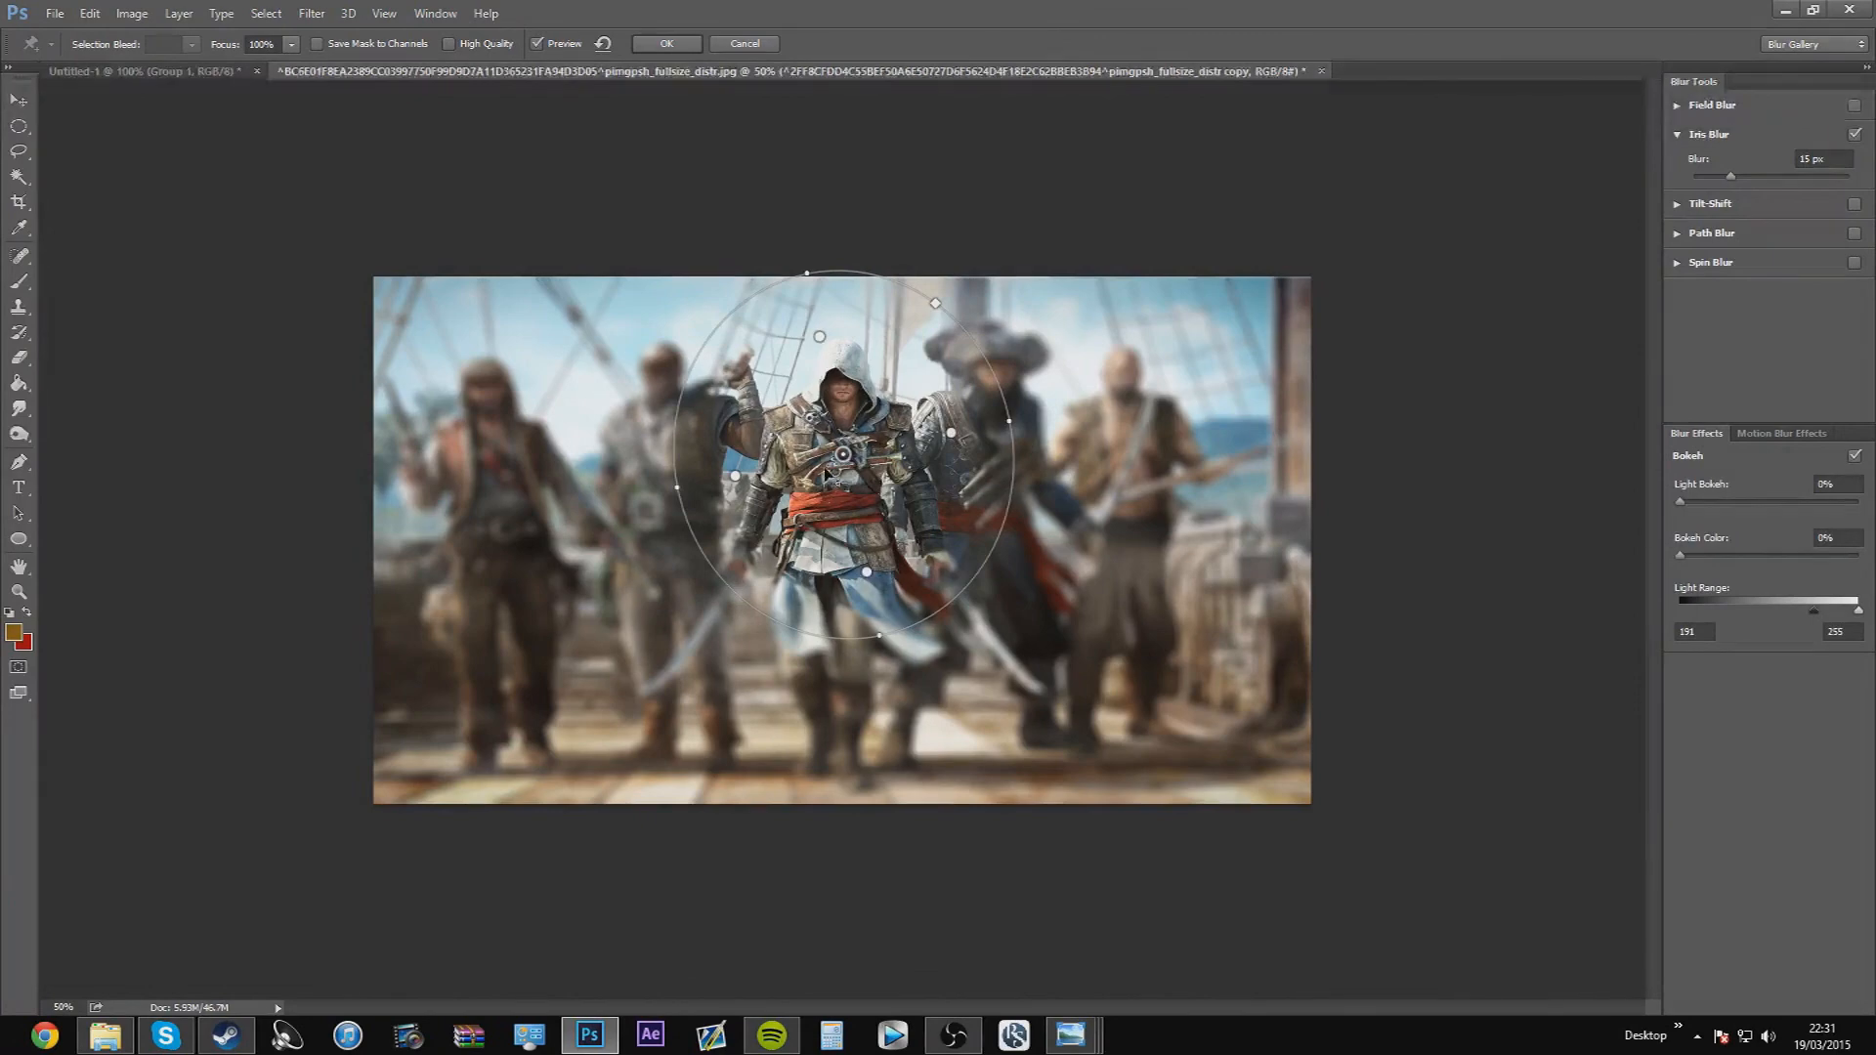
left_click(636, 49)
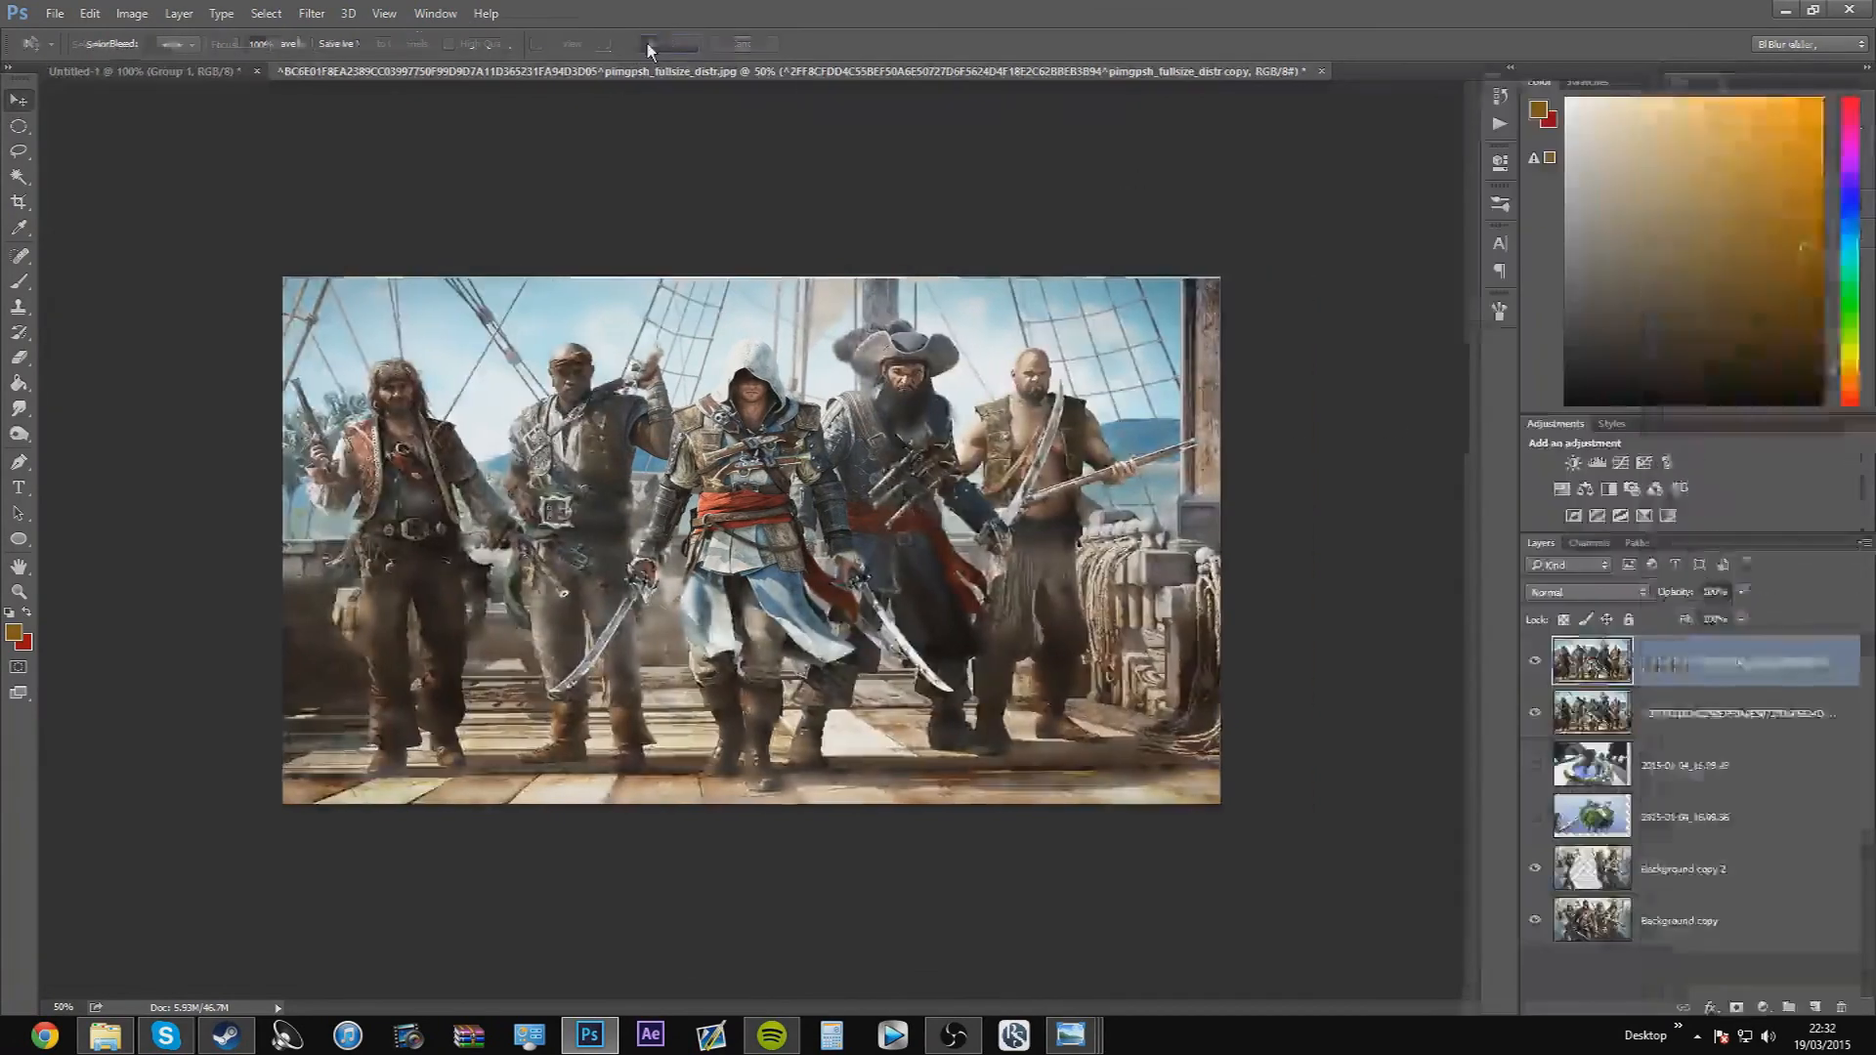
Erase the blurred copy over the headband-wearing pirate beside the assassin, using a soft 195 px Eraser
left_click(22, 356)
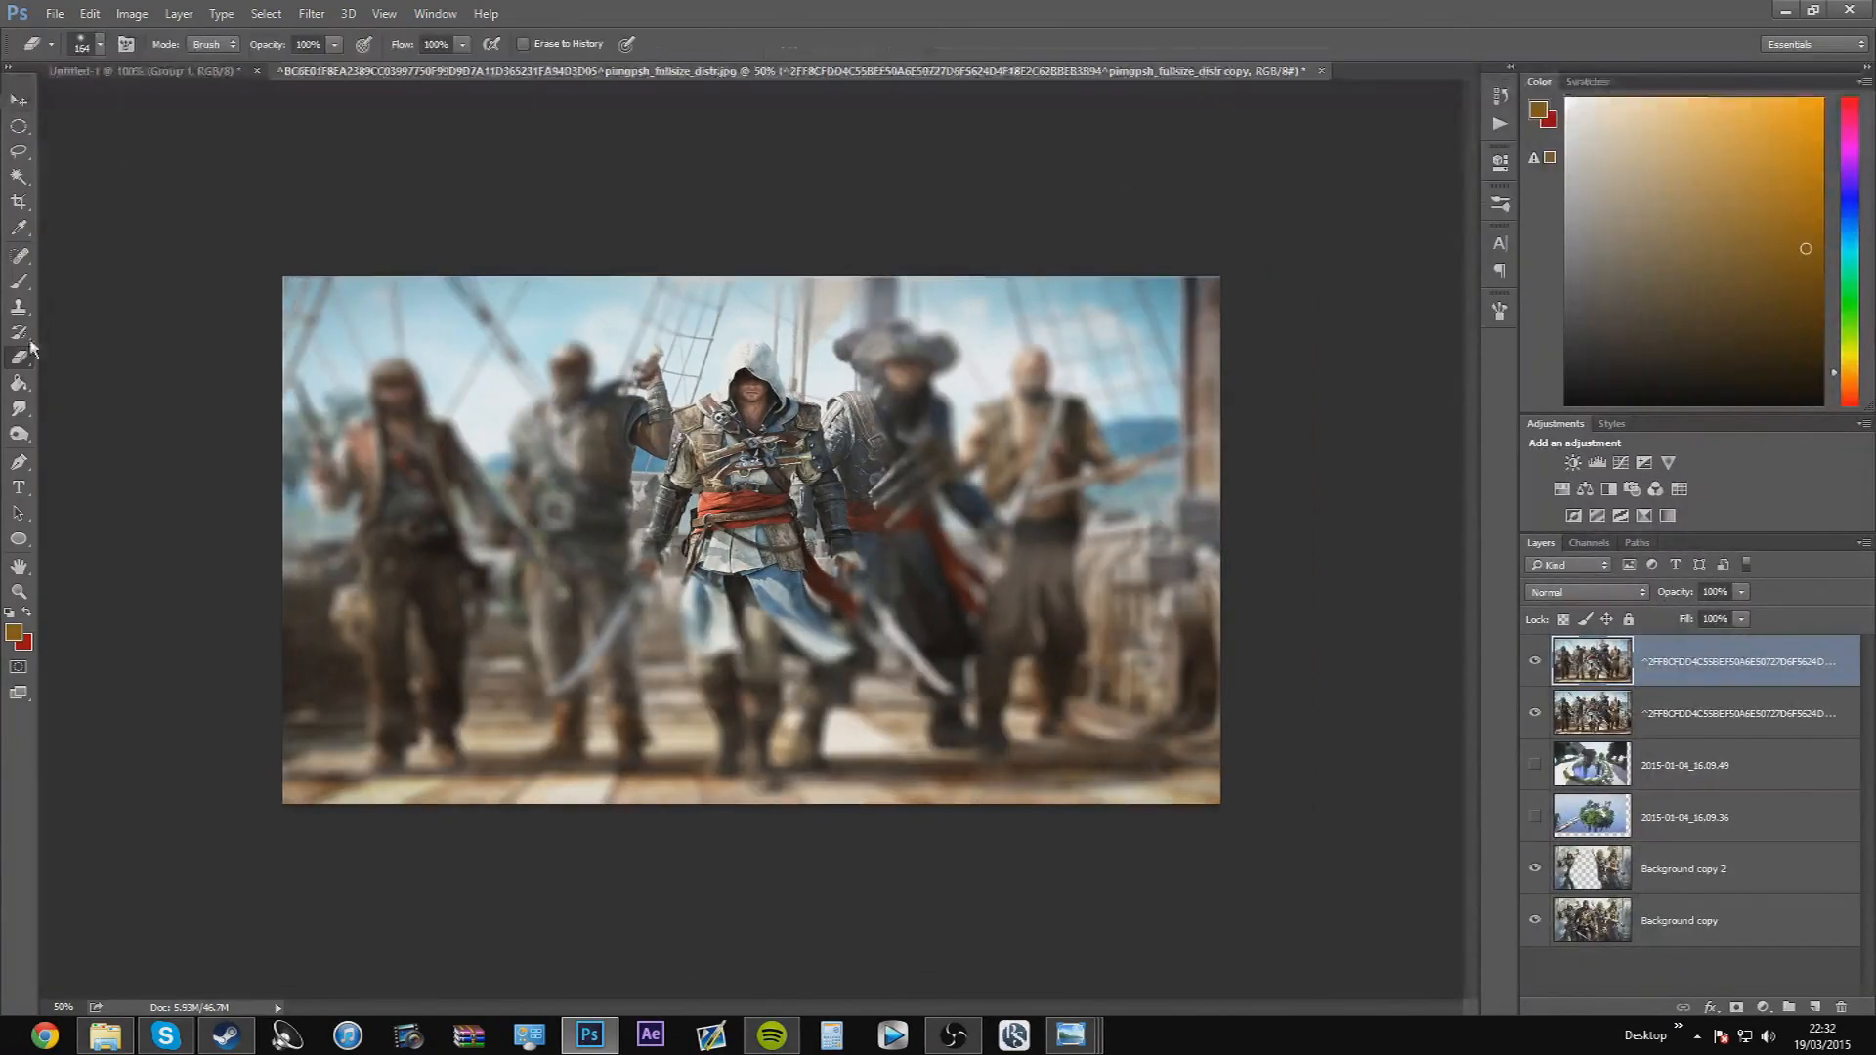
left_click(101, 45)
left_click_drag(196, 102, 201, 103)
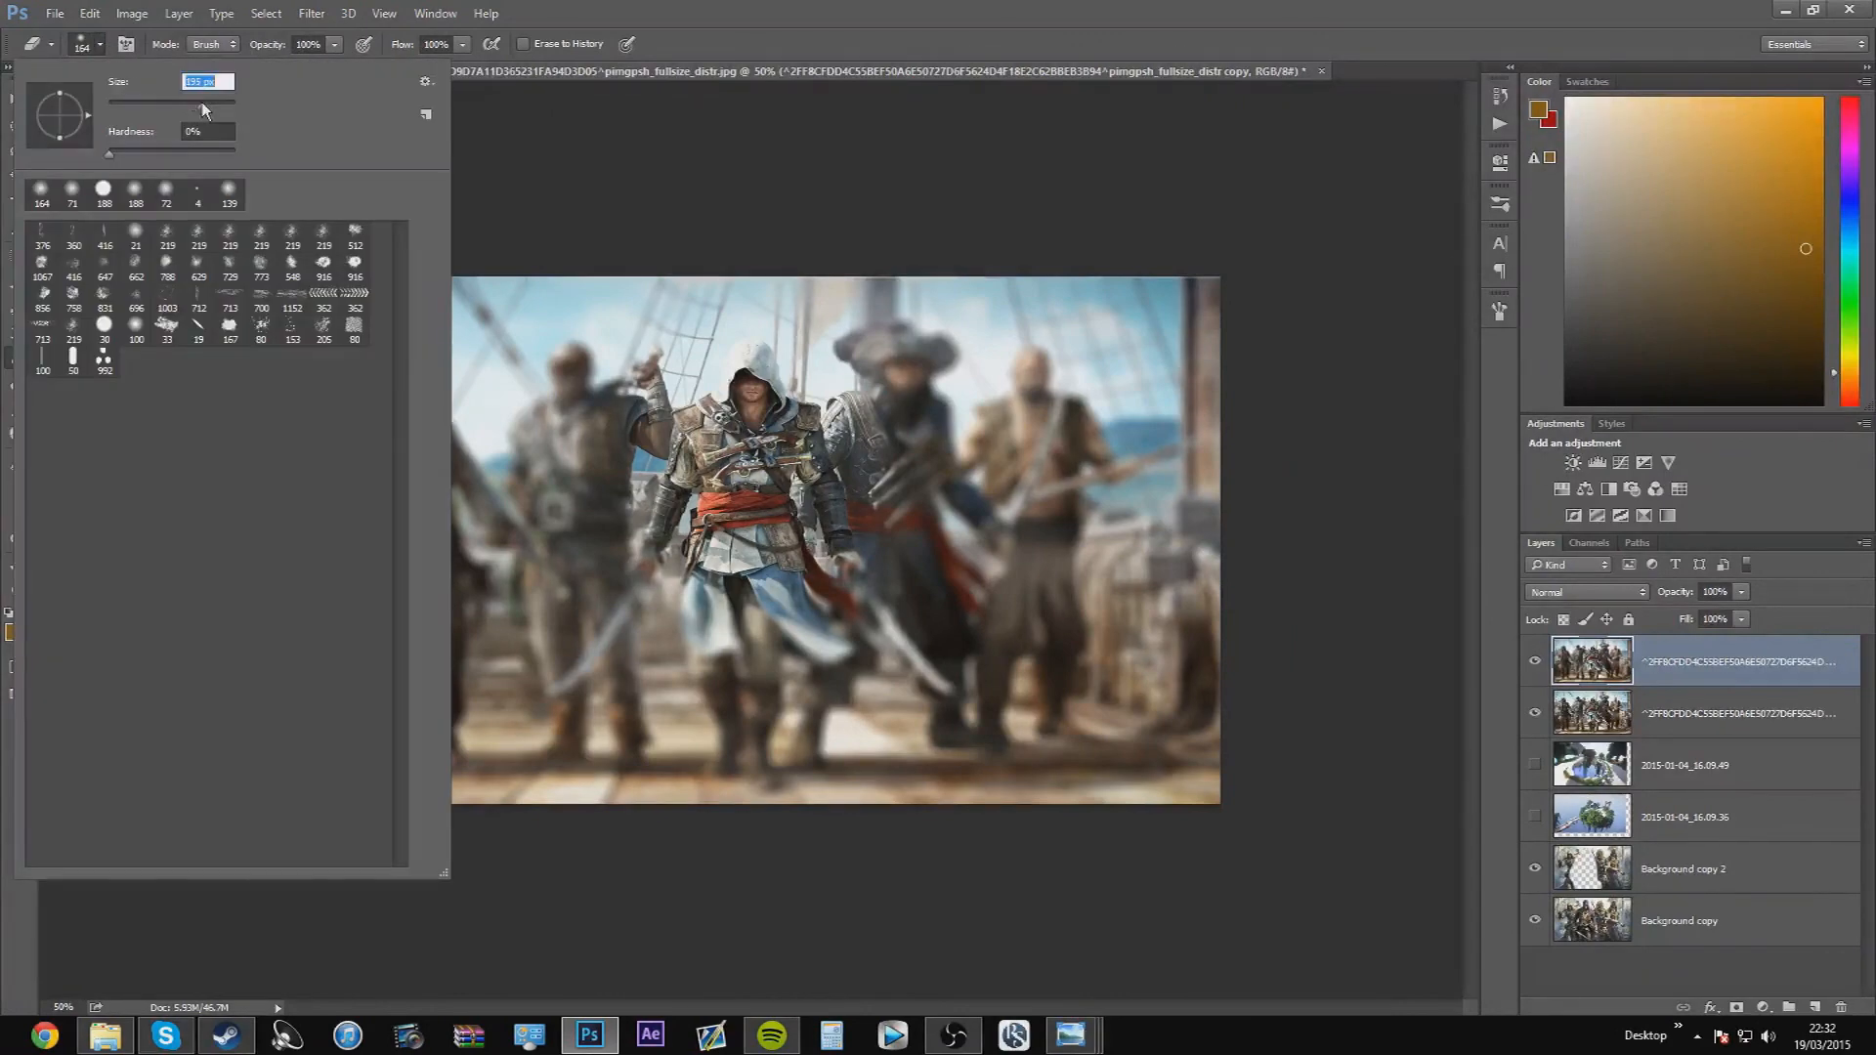
left_click(1665, 662)
mouse_move(602, 341)
left_mouse_down()
mouse_move(645, 430)
mouse_move(635, 488)
mouse_move(567, 479)
mouse_move(571, 392)
mouse_move(625, 430)
mouse_move(552, 533)
mouse_move(590, 631)
mouse_move(586, 772)
mouse_move(567, 532)
left_mouse_up()
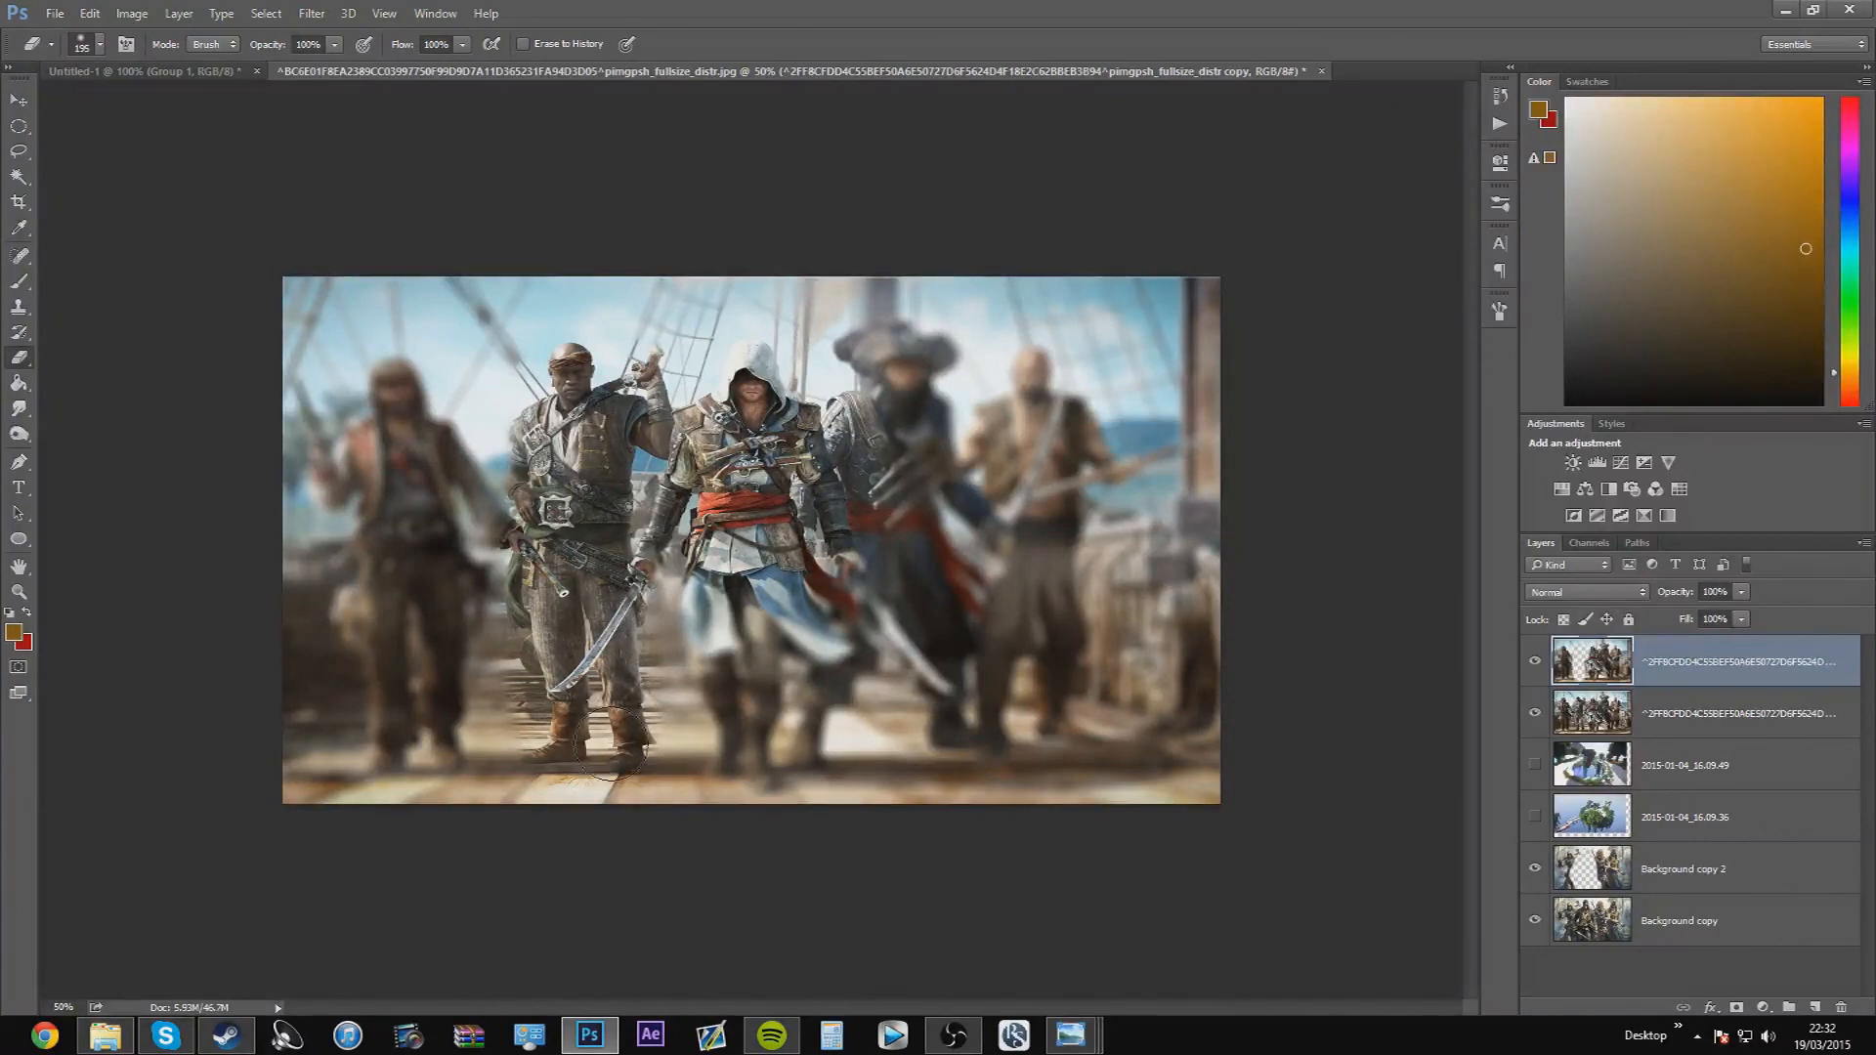
Erase the blurred copy over the assassin's lower coat, the bearded pirate and the bald pirate with the same soft eraser
left_click(99, 44)
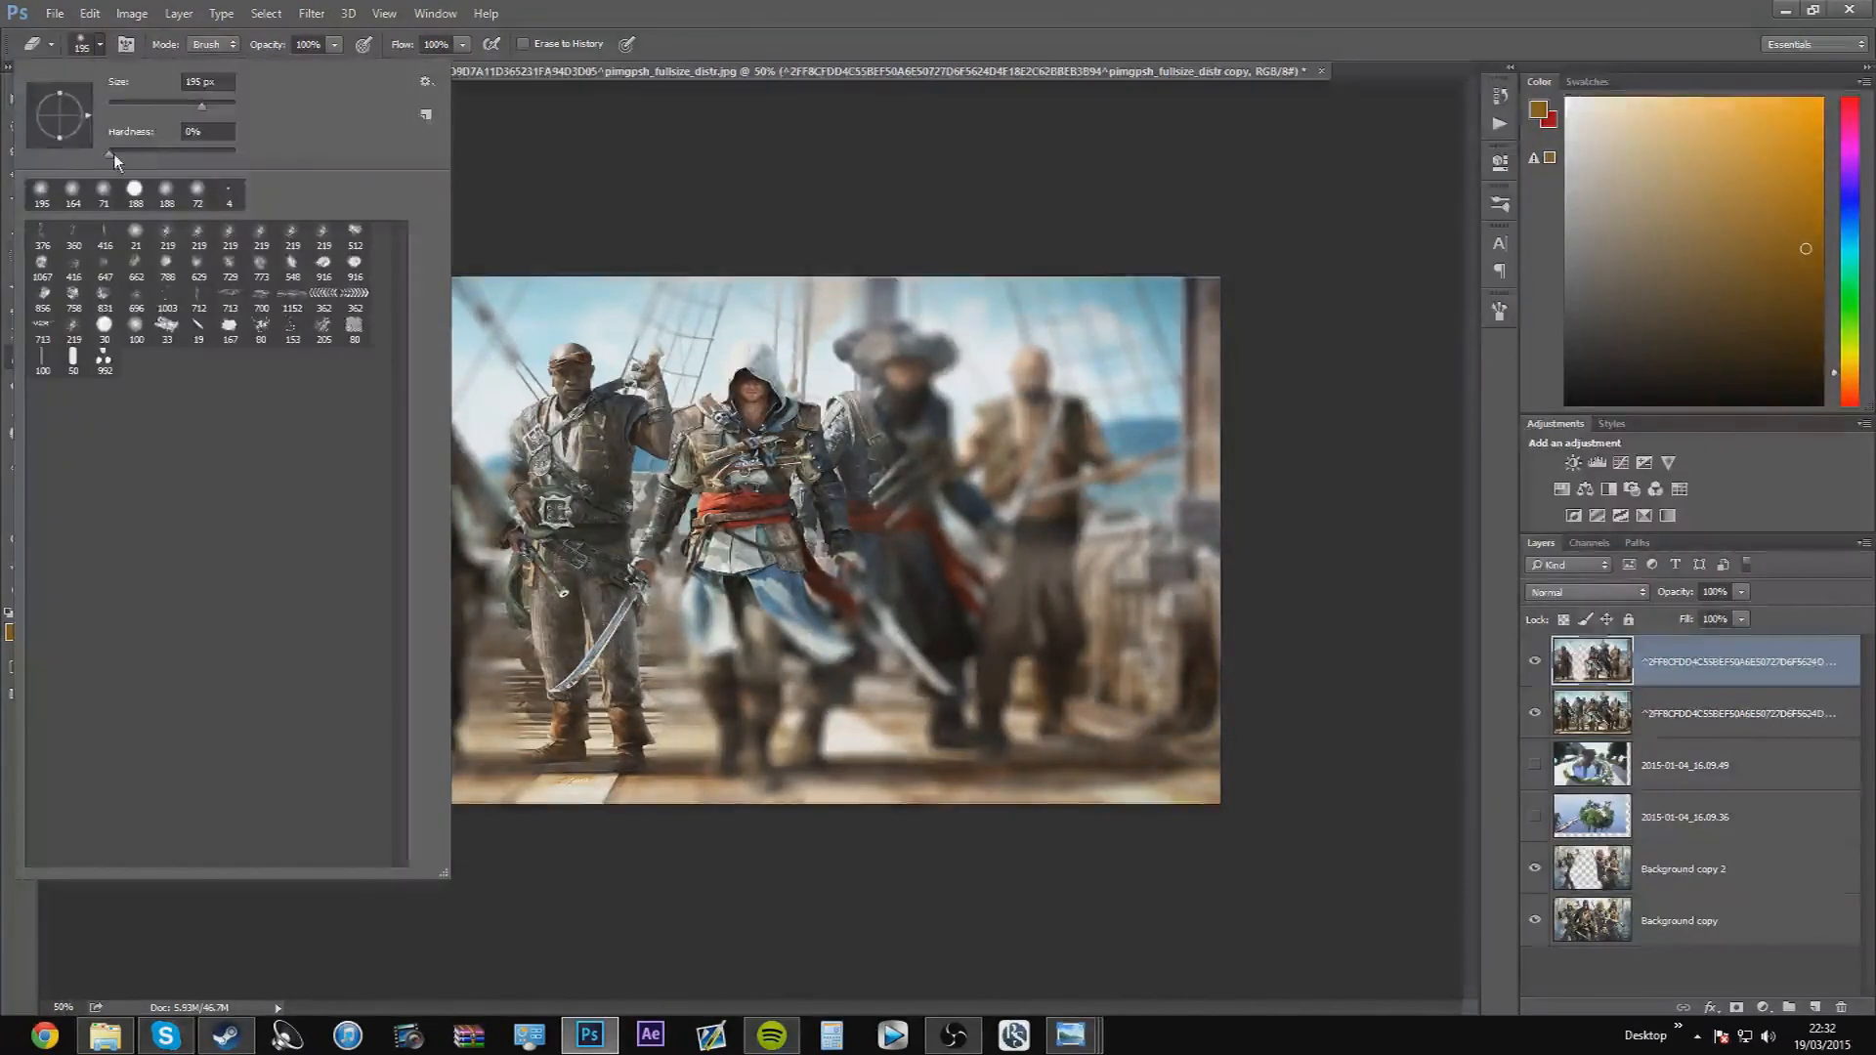
left_click(818, 42)
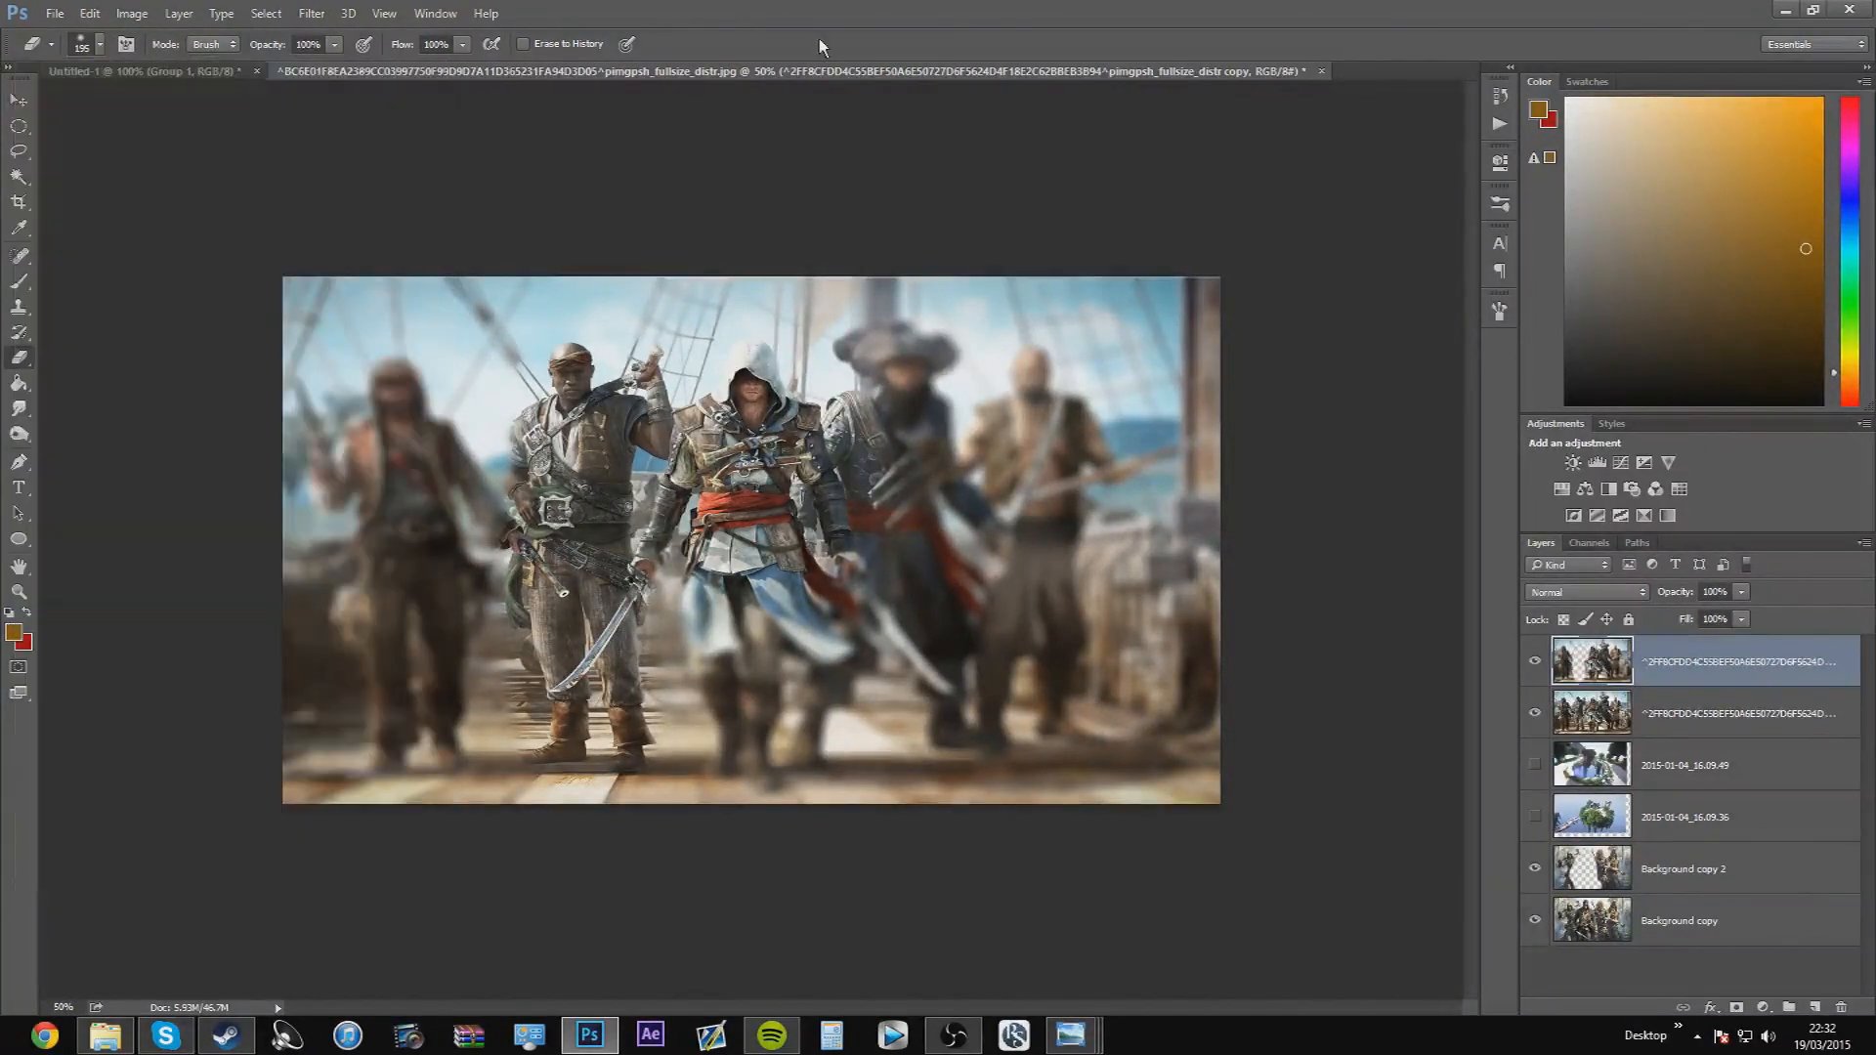
mouse_move(667, 548)
left_mouse_down()
mouse_move(699, 606)
mouse_move(874, 668)
mouse_move(841, 479)
mouse_move(918, 357)
mouse_move(1039, 407)
mouse_move(1039, 711)
mouse_move(1012, 706)
mouse_move(943, 488)
left_mouse_up()
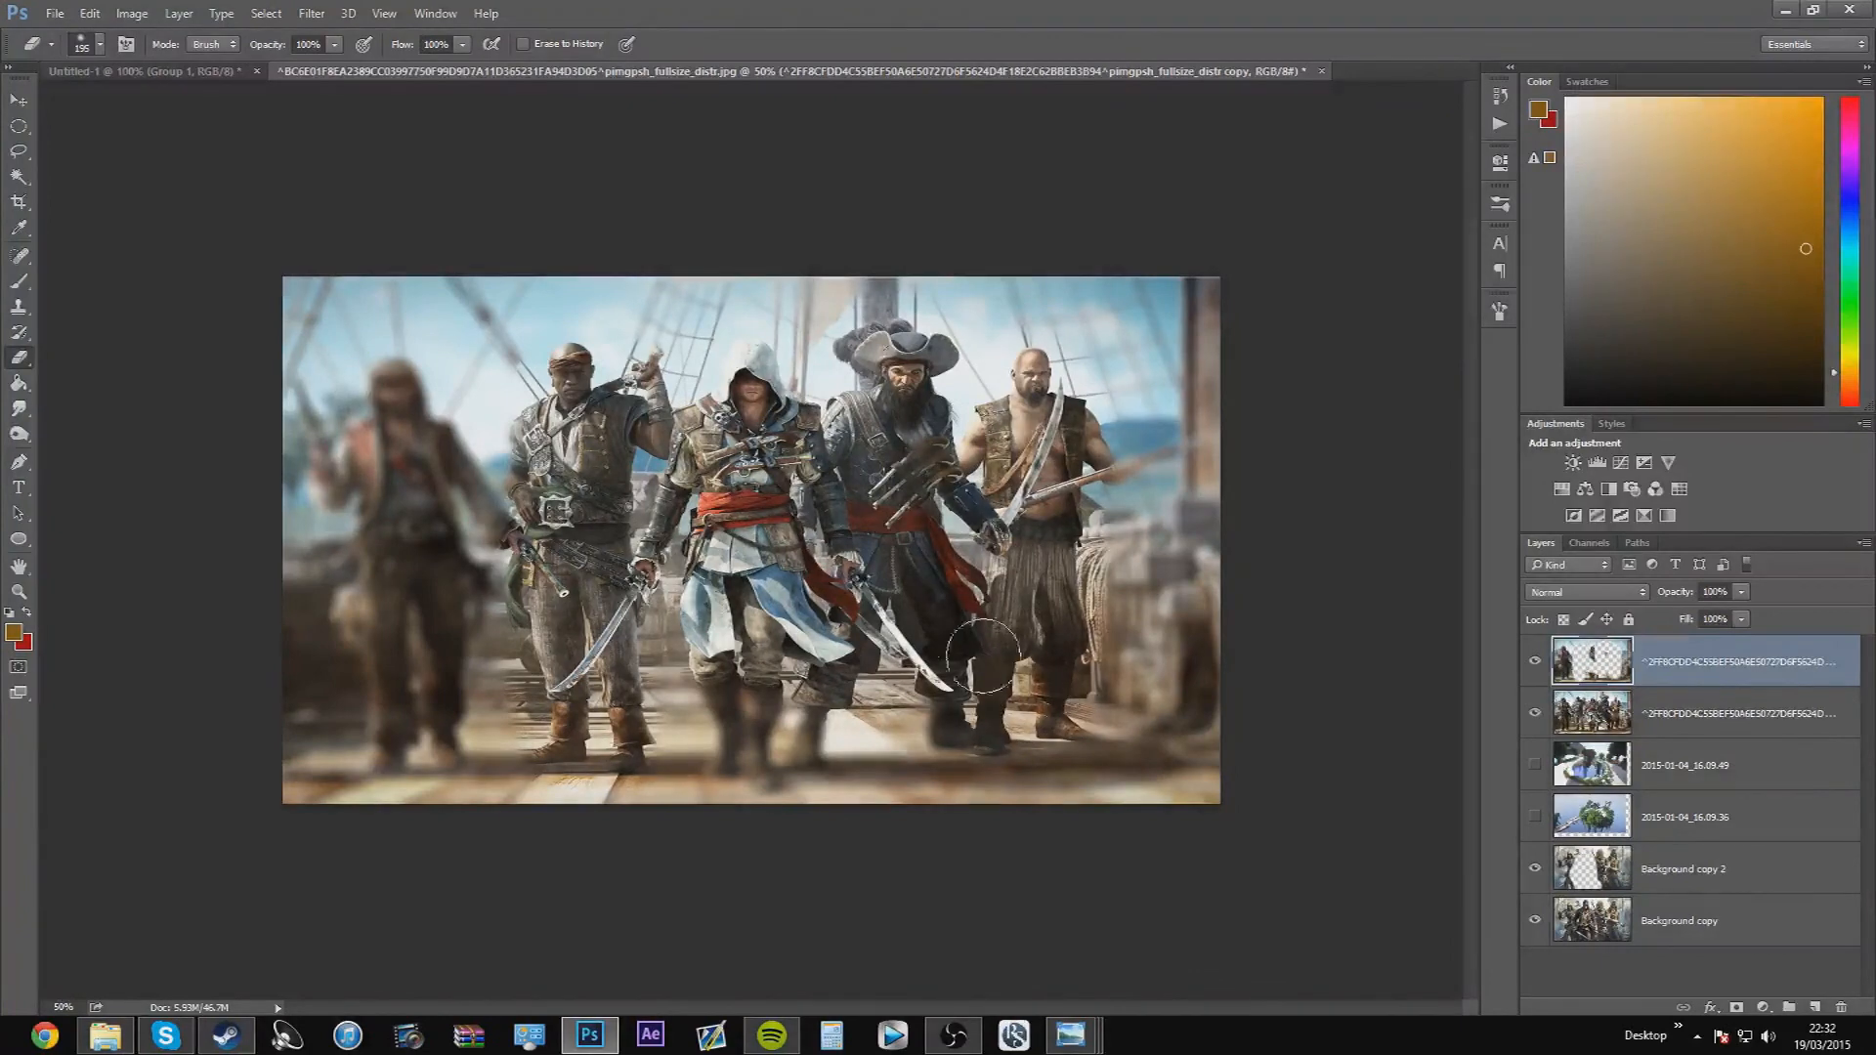